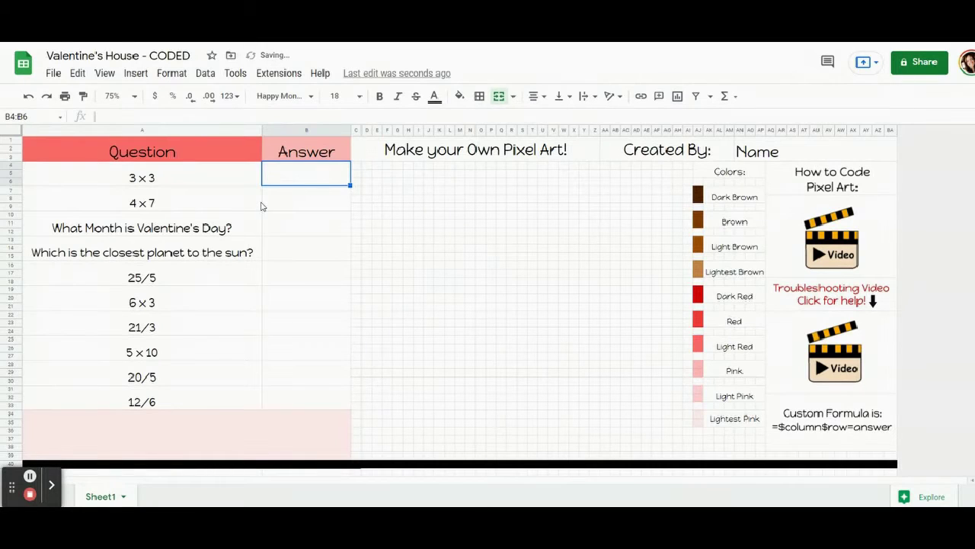
Answer the first four questions with 9, 28, February and Mercury in the Answer column.
{"action": "type", "text": "9"}
{"action": "key", "text": "Return"}
{"action": "type", "text": "28"}
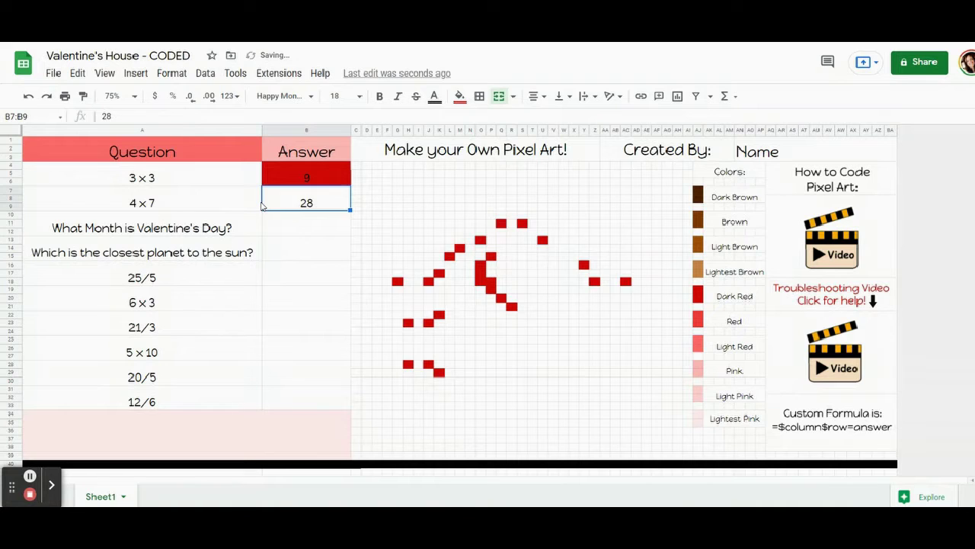
{"action": "left_click", "coordinate": [261, 206]}
{"action": "key", "text": "Down"}
{"action": "type", "text": "February"}
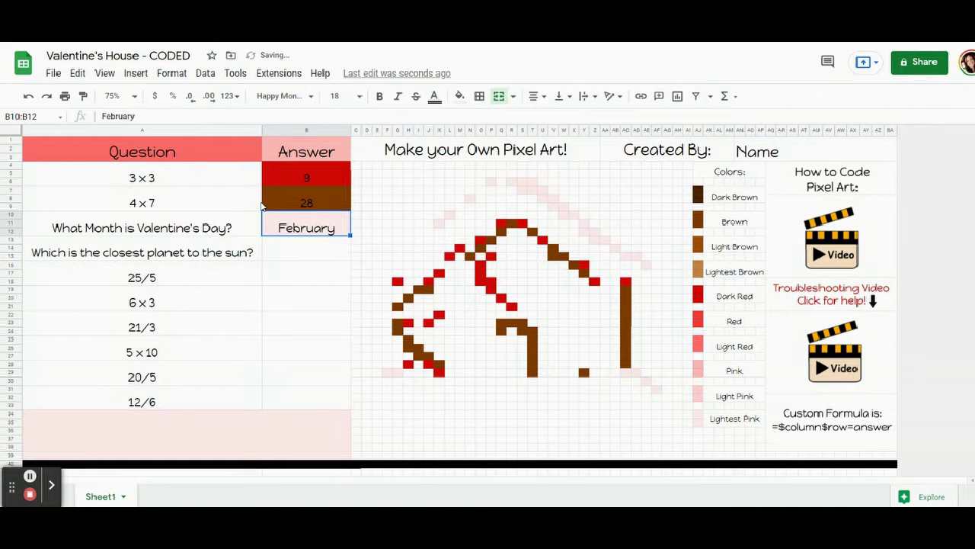
{"action": "key", "text": "Down"}
{"action": "type", "text": "Mercury"}
{"action": "key", "text": "Return"}
Answer the remaining six questions with 5, 18, 7, 50, 4 and 2 in the Answer column.
{"action": "type", "text": "5"}
{"action": "key", "text": "Return"}
{"action": "type", "text": "18"}
{"action": "key", "text": "Return"}
{"action": "type", "text": "7"}
{"action": "key", "text": "Return"}
{"action": "type", "text": "50"}
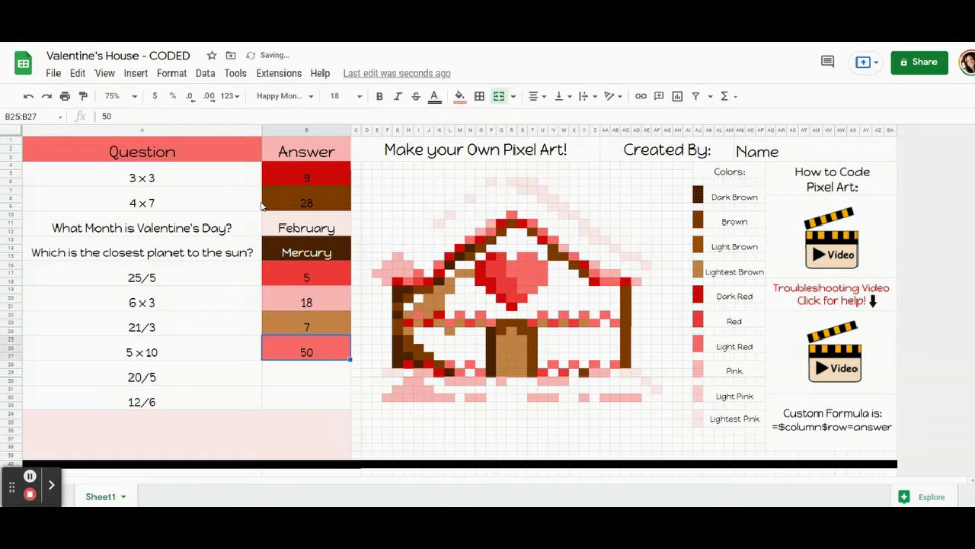
{"action": "key", "text": "Return"}
{"action": "type", "text": "4"}
{"action": "key", "text": "Return"}
{"action": "type", "text": "2"}
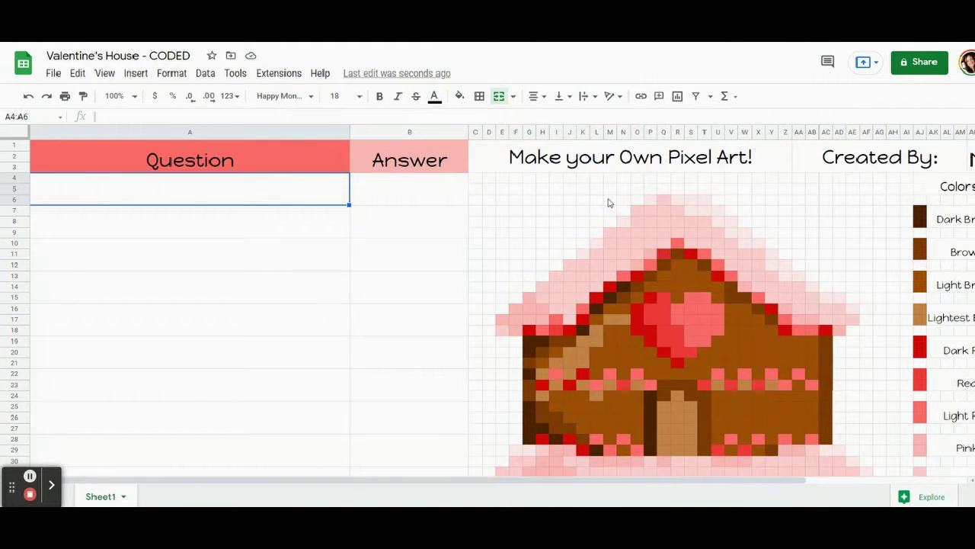
Enter 3 x 3 as the first question and 9 as its answer.
{"action": "left_click", "coordinate": [134, 97]}
{"action": "left_click", "coordinate": [117, 140]}
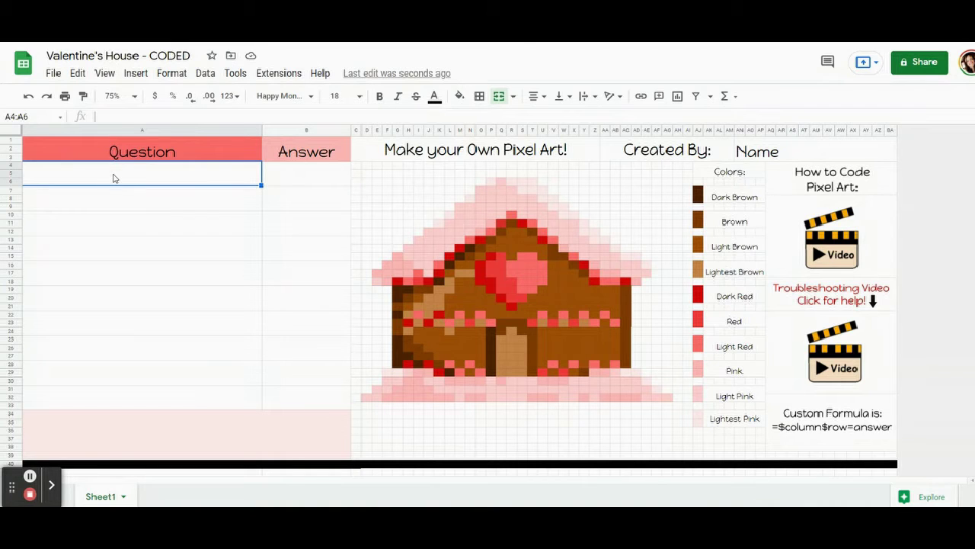
{"action": "type", "text": "3 x 3"}
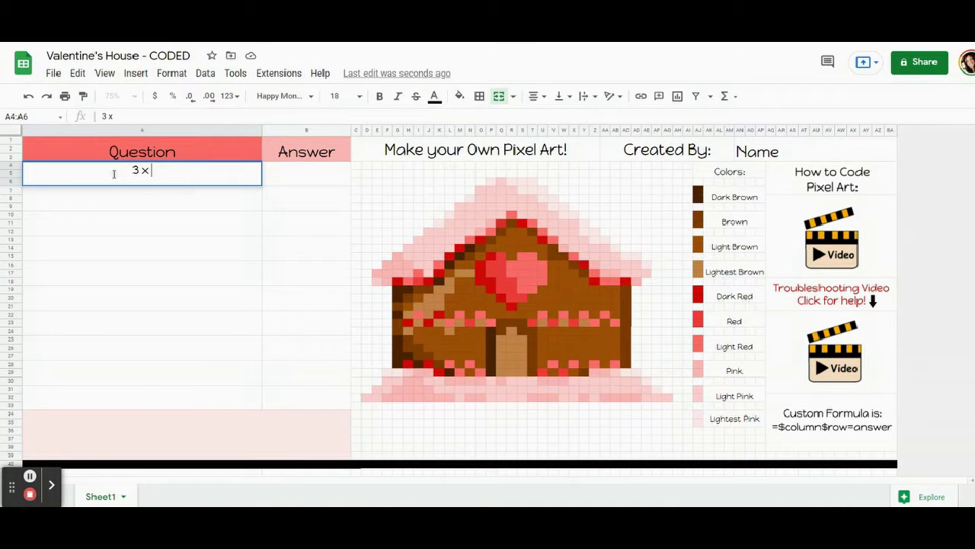
{"action": "left_click", "coordinate": [287, 171]}
{"action": "type", "text": "9"}
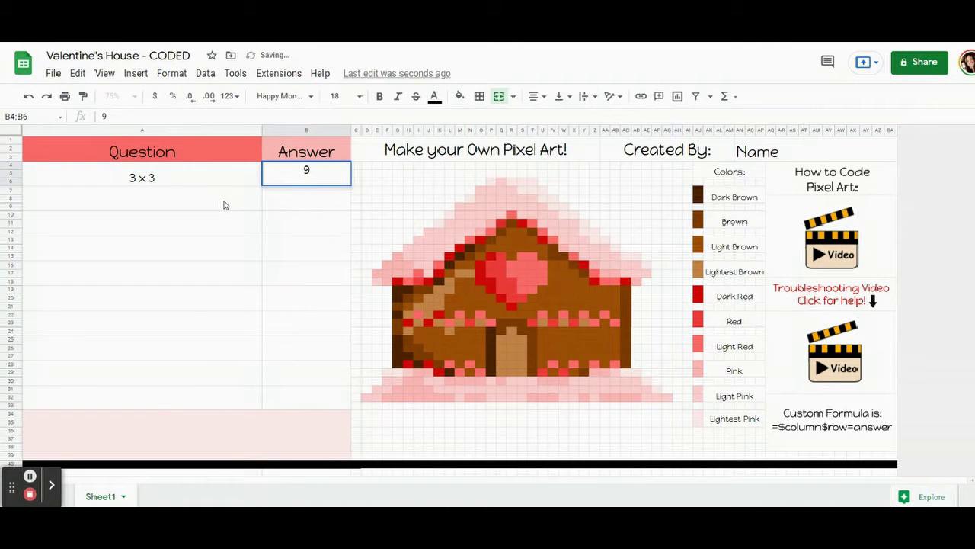
Enter 4 x 7 as the second question and 28 as its answer.
{"action": "left_click", "coordinate": [224, 204]}
{"action": "type", "text": "4 x 7"}
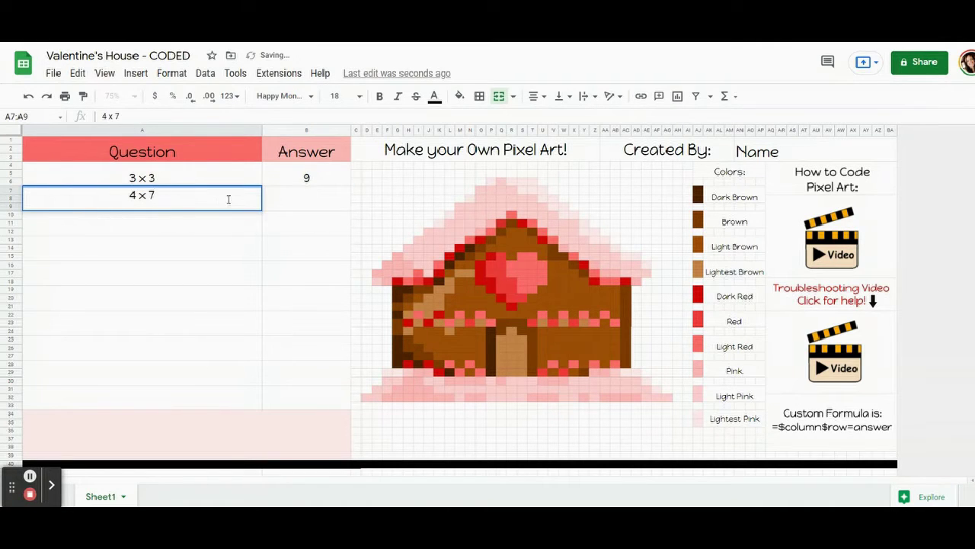
{"action": "left_click_drag", "start_coordinate": [228, 199], "coordinate": [79, 207]}
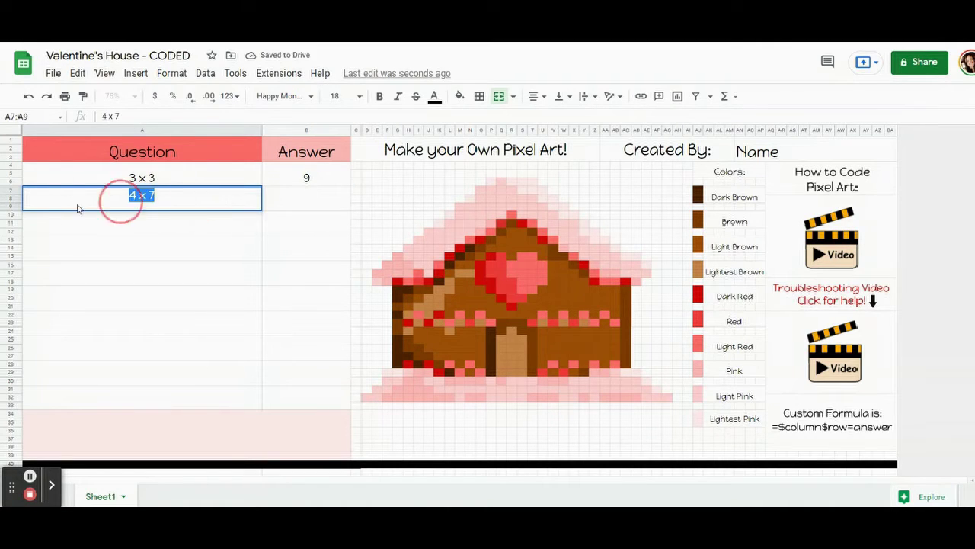
{"action": "left_click", "coordinate": [296, 199]}
{"action": "type", "text": "28"}
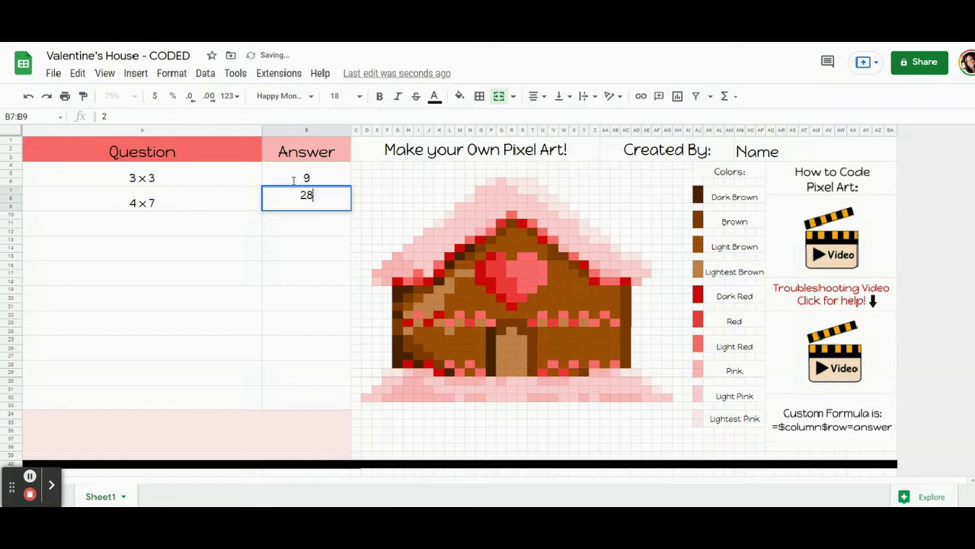
Narrow the Question column.
{"action": "left_click_drag", "start_coordinate": [258, 134], "coordinate": [227, 131]}
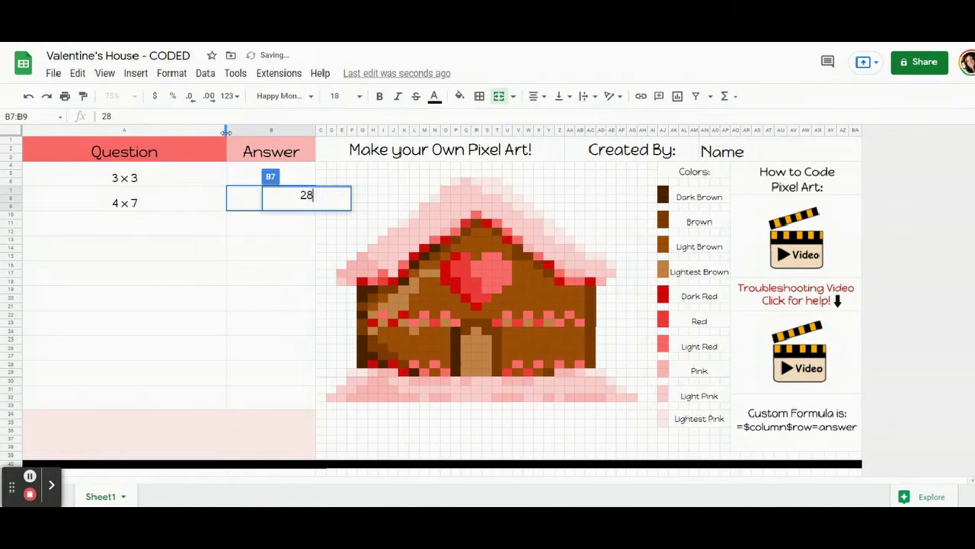
{"action": "left_click", "coordinate": [212, 220]}
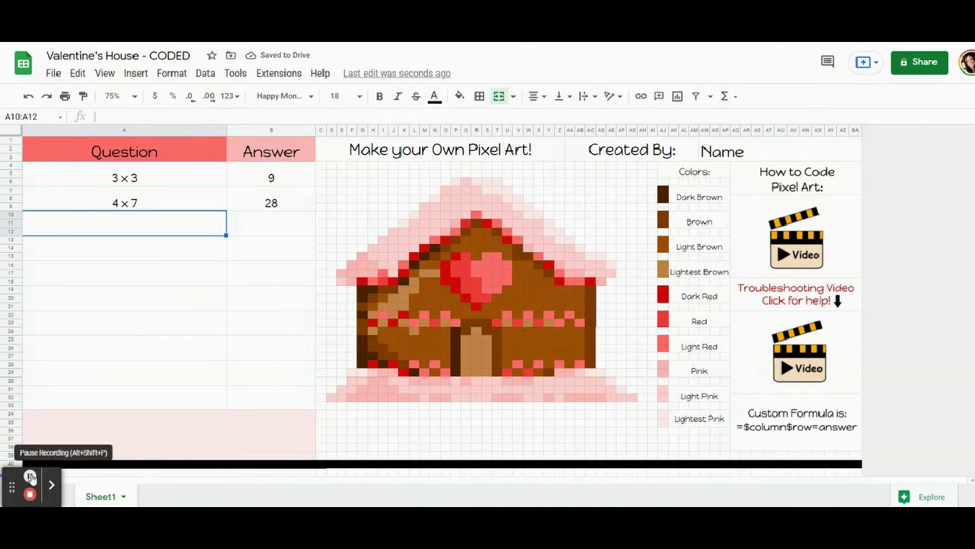
{"action": "left_click", "coordinate": [30, 476]}
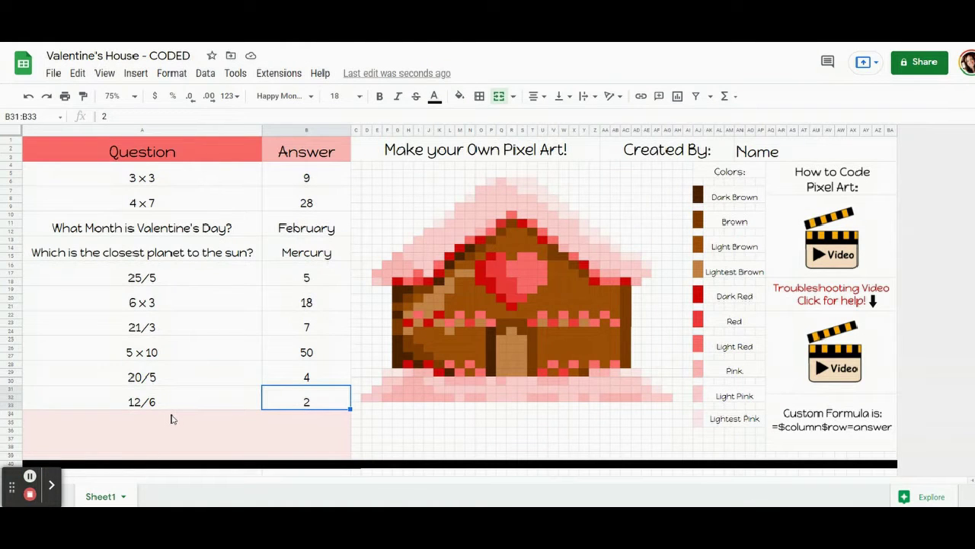
Look through all ten answers one by one, from the 3 x 3 row down to the 12/6 row.
{"action": "left_click", "coordinate": [314, 183]}
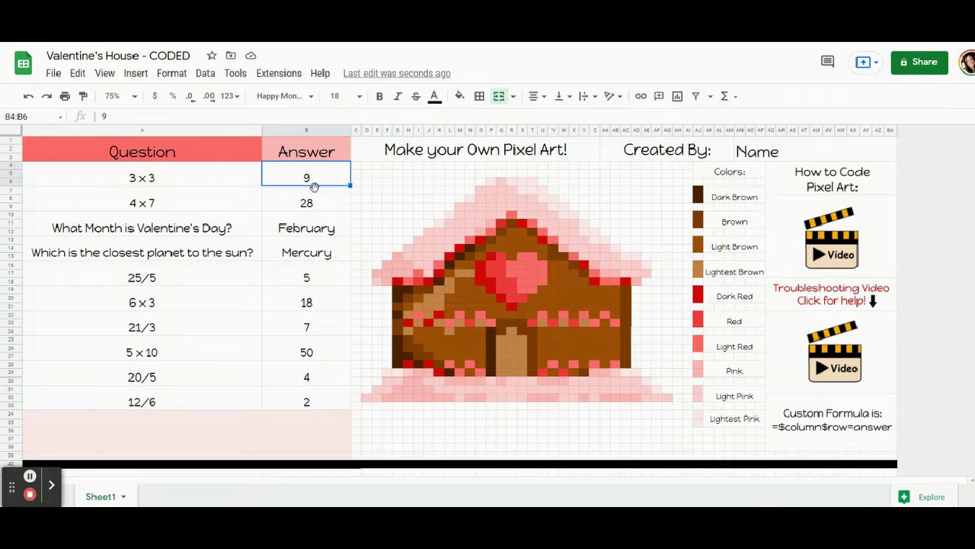
{"action": "left_click", "coordinate": [314, 201]}
{"action": "left_click", "coordinate": [314, 227]}
{"action": "left_click", "coordinate": [305, 257]}
{"action": "left_click", "coordinate": [306, 275]}
{"action": "left_click", "coordinate": [302, 299]}
{"action": "left_click", "coordinate": [303, 326]}
{"action": "left_click", "coordinate": [297, 350]}
{"action": "left_click", "coordinate": [295, 378]}
{"action": "left_click", "coordinate": [295, 399]}
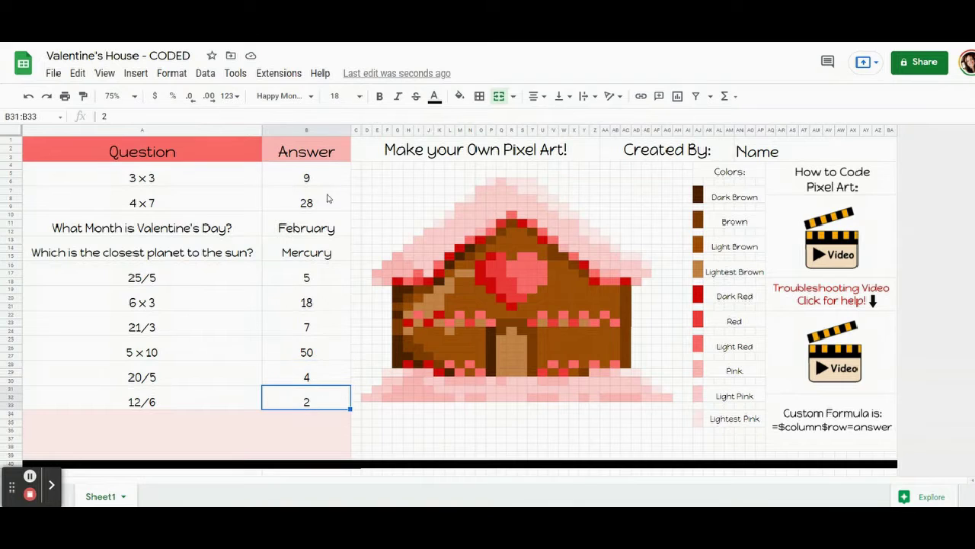
Examine the column and row references of the first five answer cells, concentrating on the answer to 3 x 3.
{"action": "left_click", "coordinate": [323, 183]}
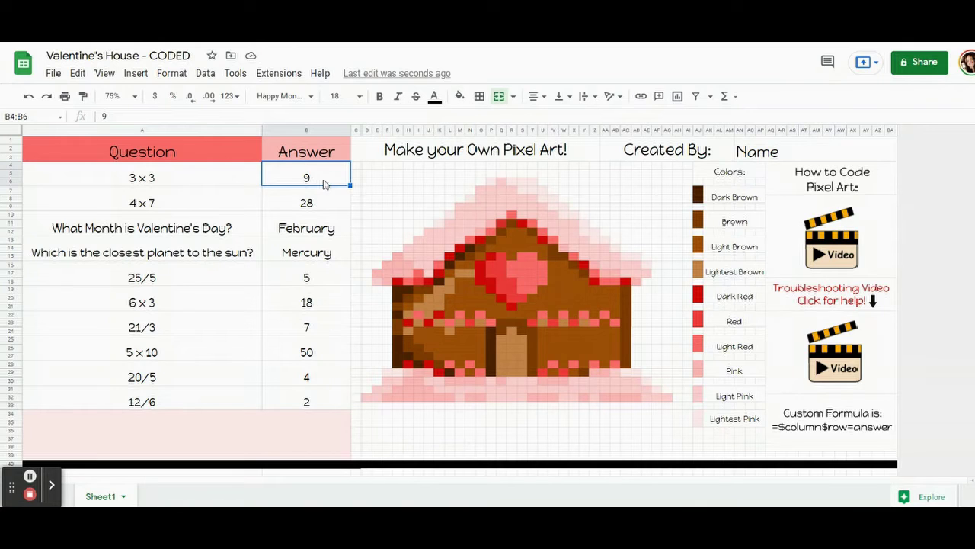
{"action": "left_click", "coordinate": [303, 200]}
{"action": "left_click", "coordinate": [298, 224]}
{"action": "left_click", "coordinate": [288, 176]}
{"action": "left_click", "coordinate": [292, 199]}
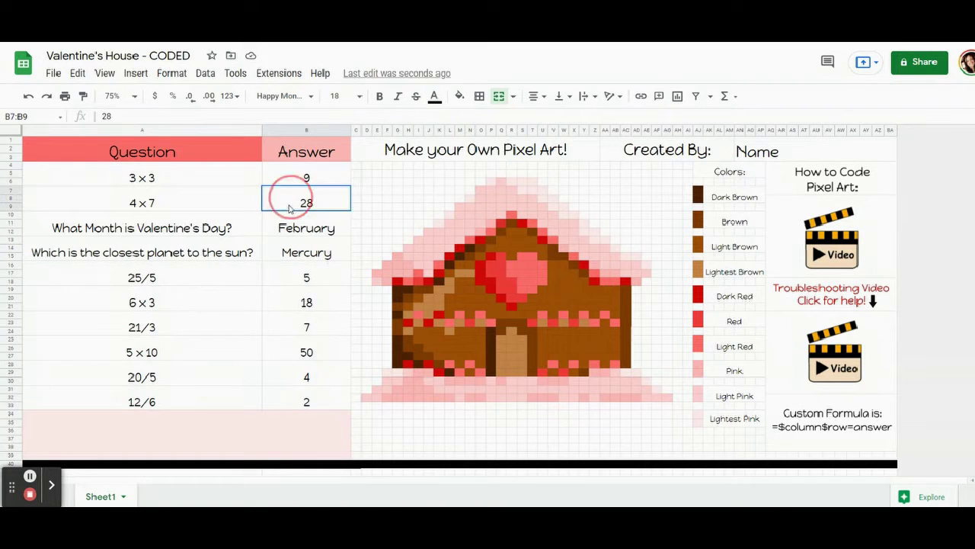
{"action": "left_click", "coordinate": [288, 222]}
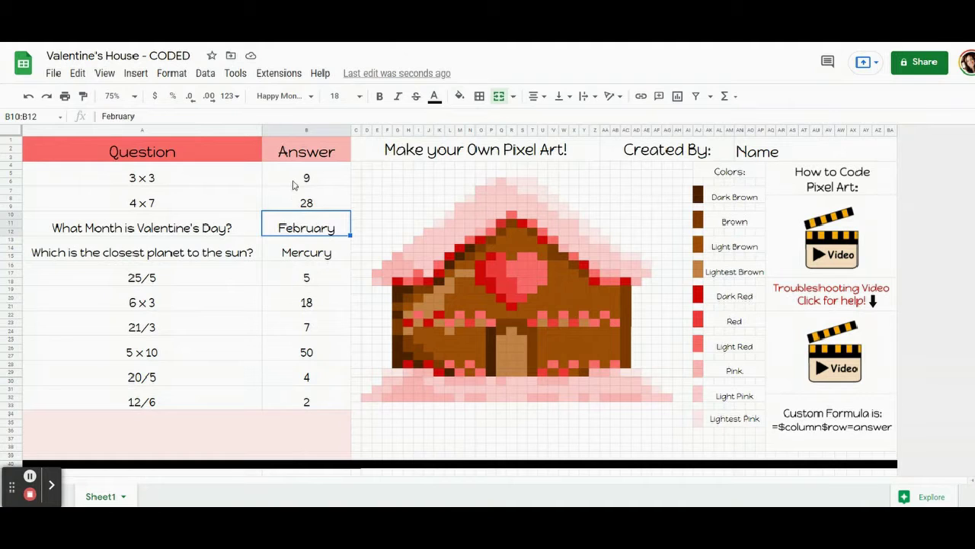
{"action": "left_click", "coordinate": [294, 183]}
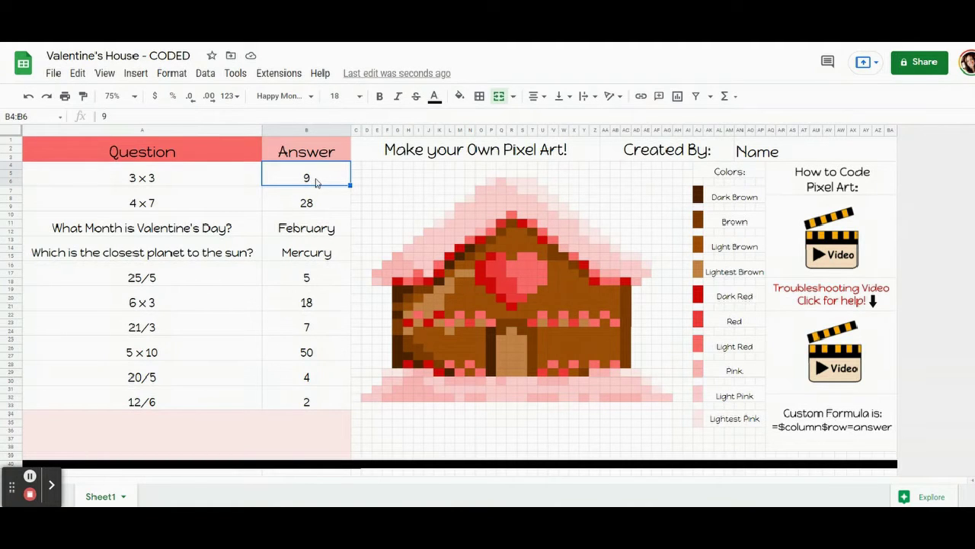
{"action": "left_click", "coordinate": [320, 179]}
{"action": "left_click", "coordinate": [280, 175]}
{"action": "left_click", "coordinate": [293, 180]}
{"action": "left_click", "coordinate": [339, 170]}
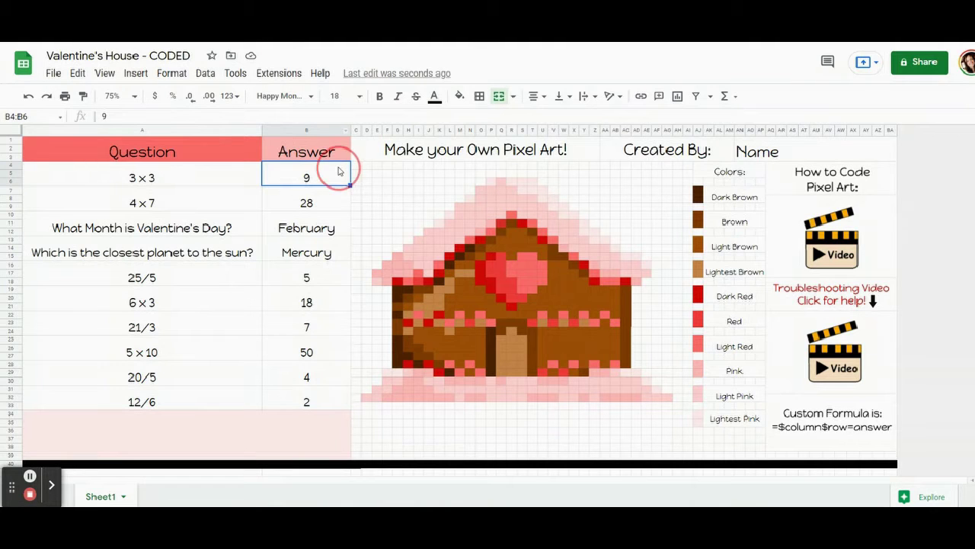
{"action": "left_click", "coordinate": [304, 207]}
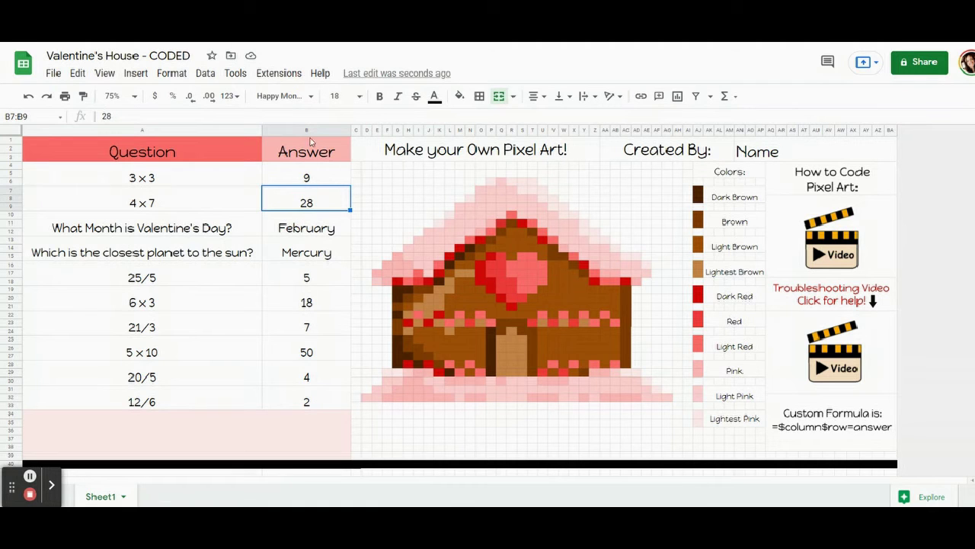
{"action": "left_click", "coordinate": [323, 229]}
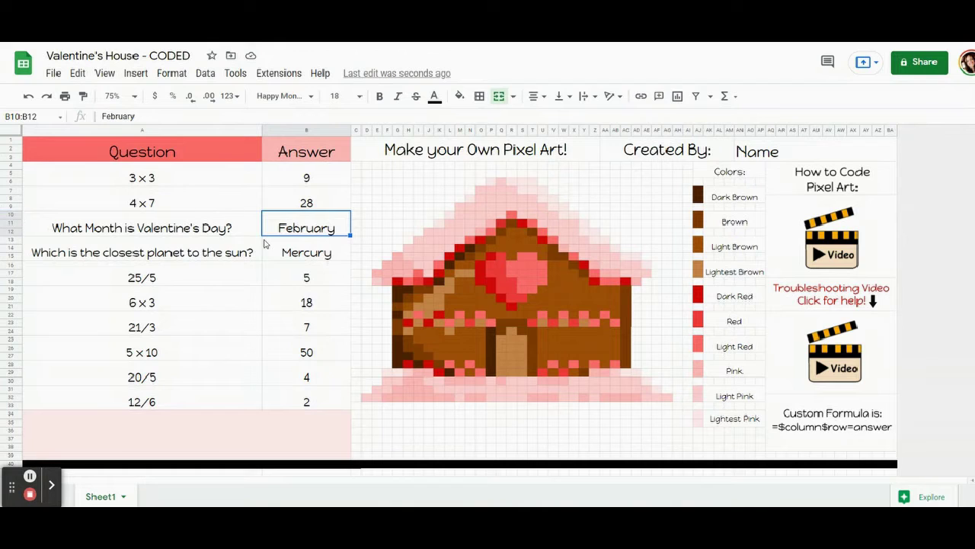
{"action": "left_click", "coordinate": [294, 253]}
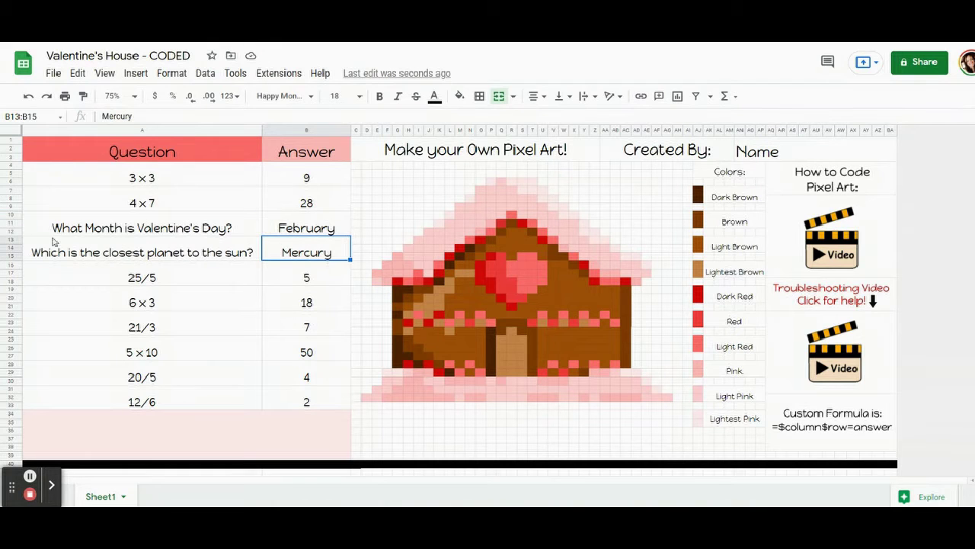
{"action": "left_click", "coordinate": [304, 274]}
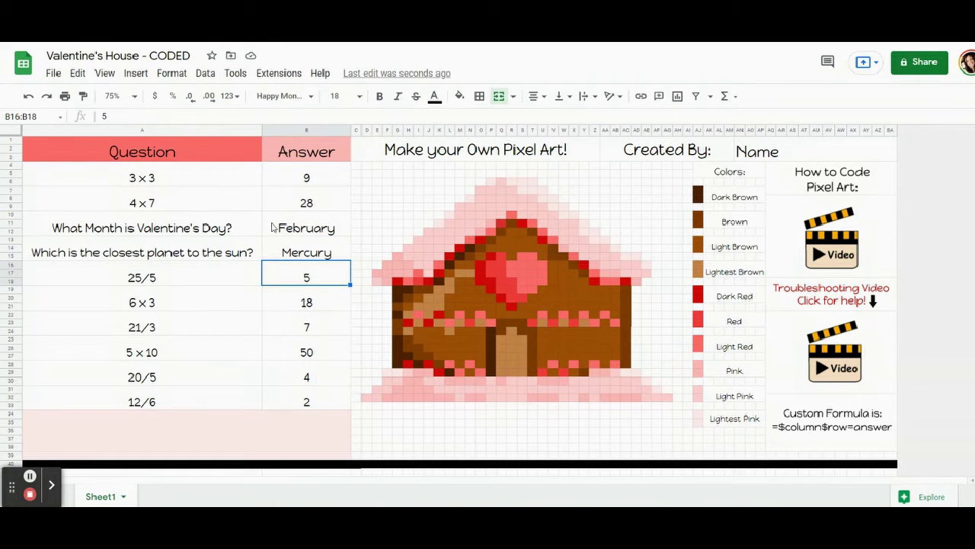
{"action": "left_click", "coordinate": [304, 177]}
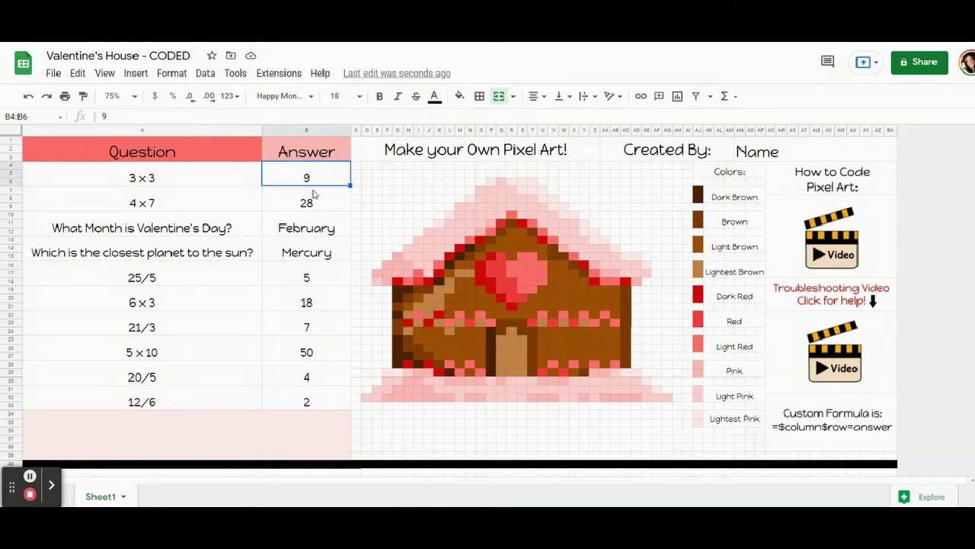
Read the custom formula pattern =$column$row=answer and check it against the first four answer cells.
{"action": "left_click", "coordinate": [857, 415]}
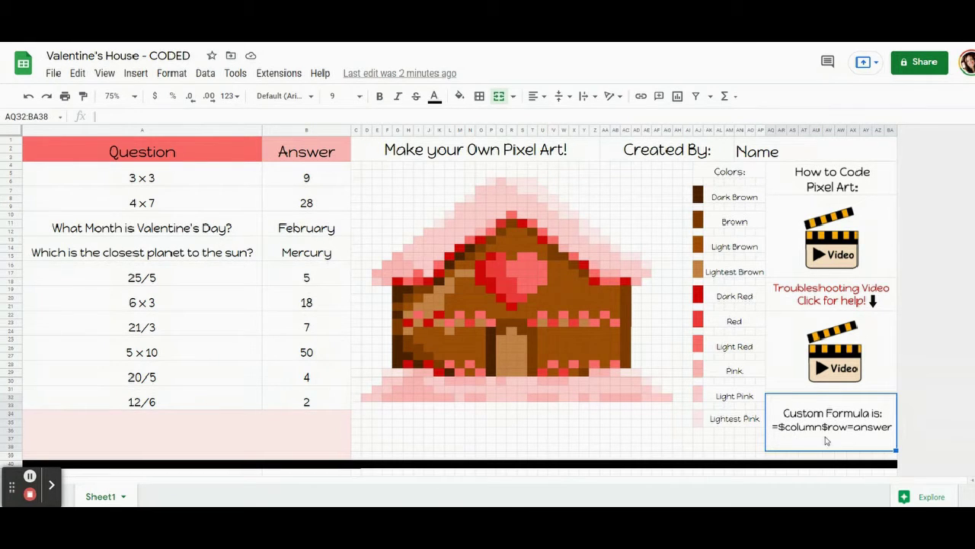
{"action": "left_click", "coordinate": [313, 176]}
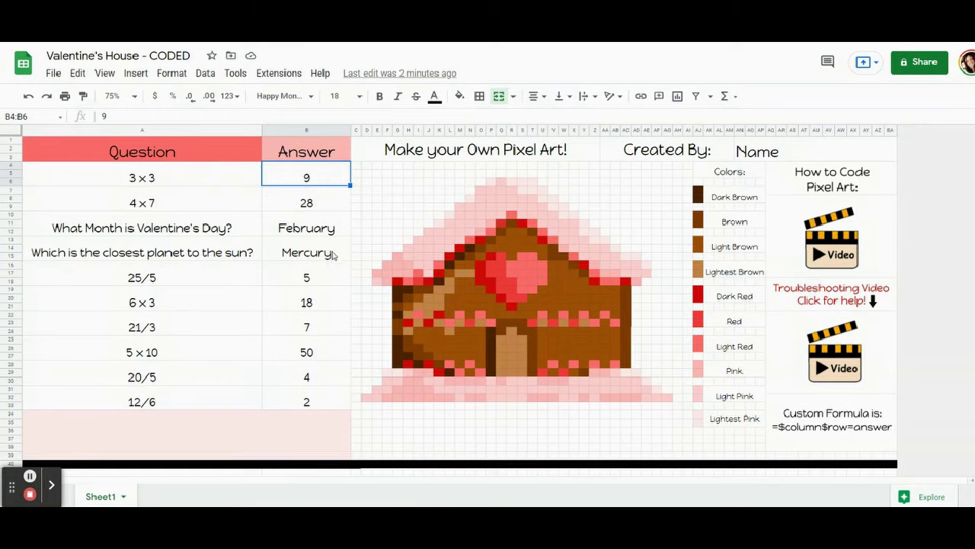
{"action": "left_click", "coordinate": [321, 202]}
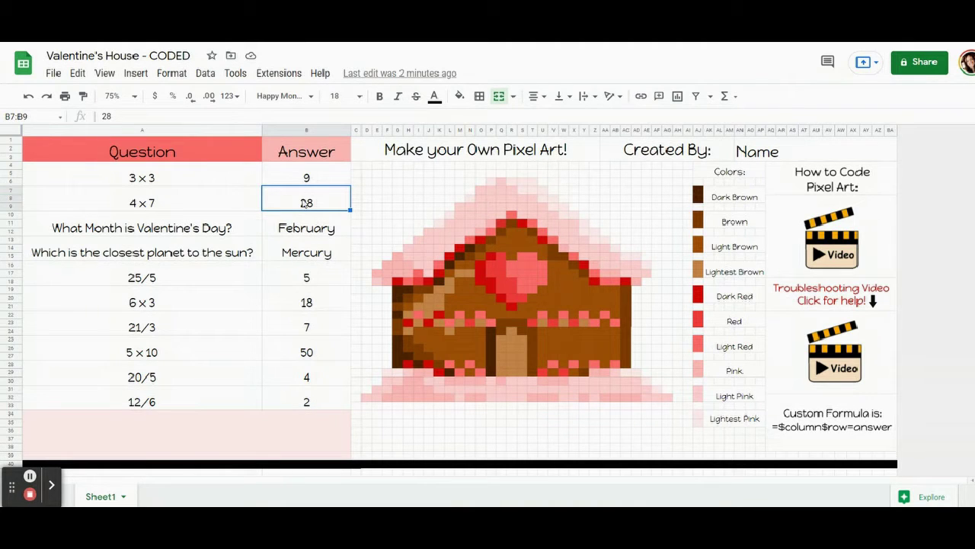
{"action": "left_click", "coordinate": [307, 227]}
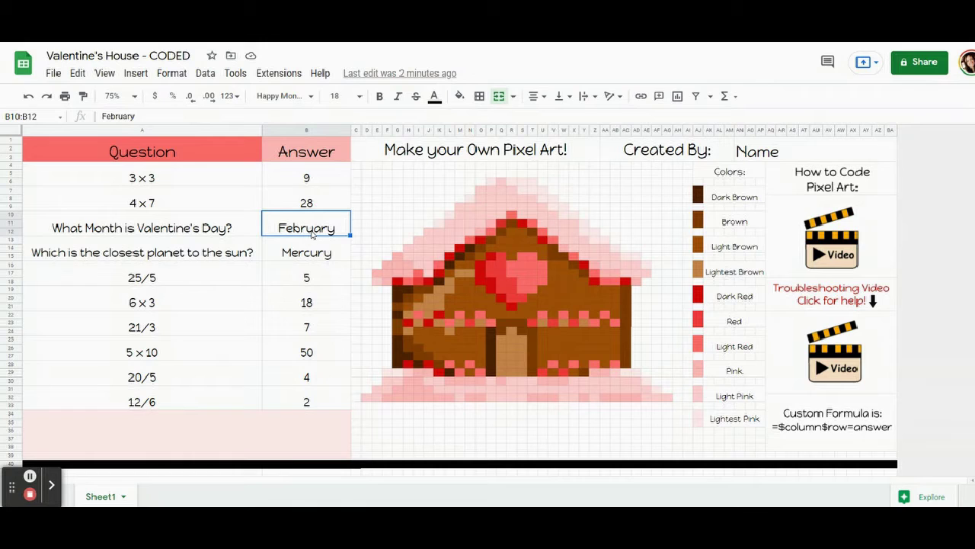
{"action": "left_click", "coordinate": [311, 246]}
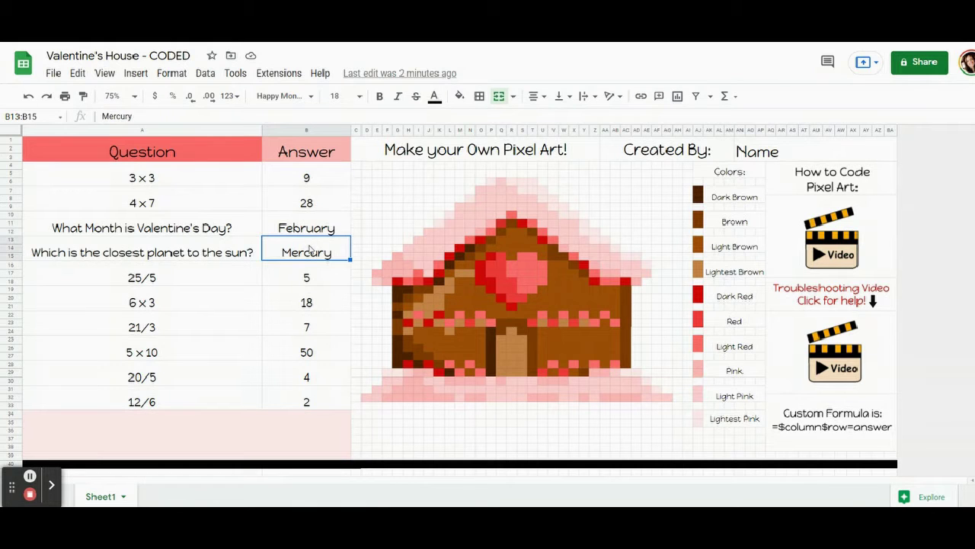
Start a conditional formatting rule for the answer cell of 3 x 3, B4:B6.
{"action": "left_click", "coordinate": [319, 181]}
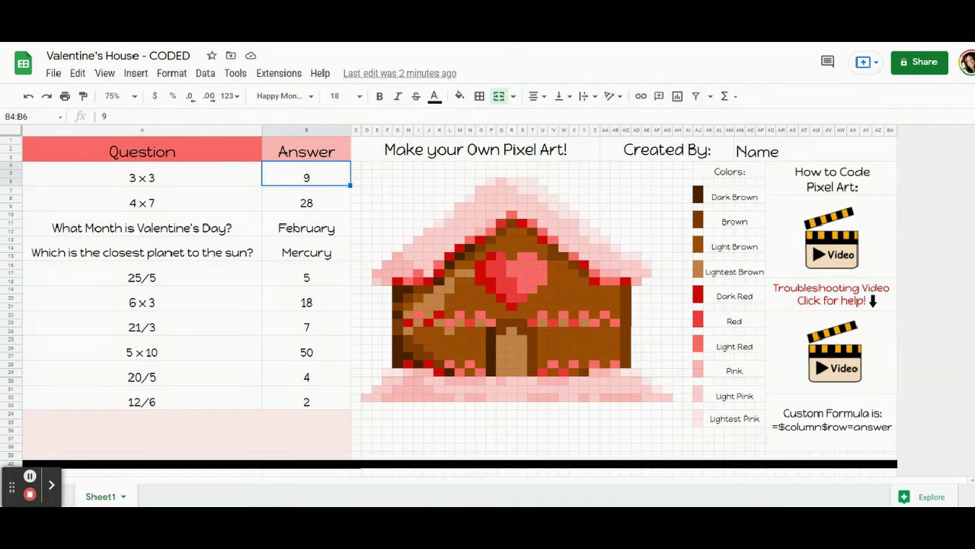
{"action": "left_click", "coordinate": [171, 73]}
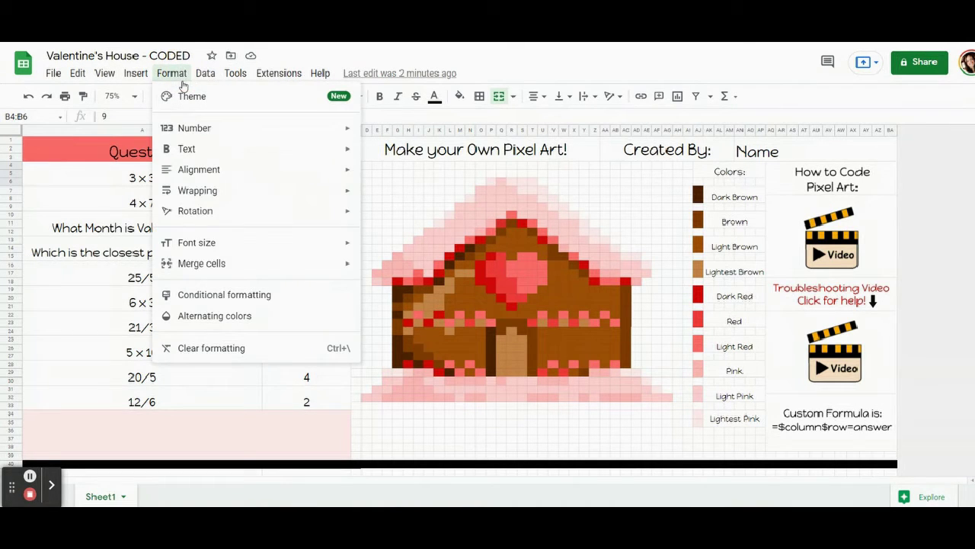
{"action": "left_click", "coordinate": [224, 294]}
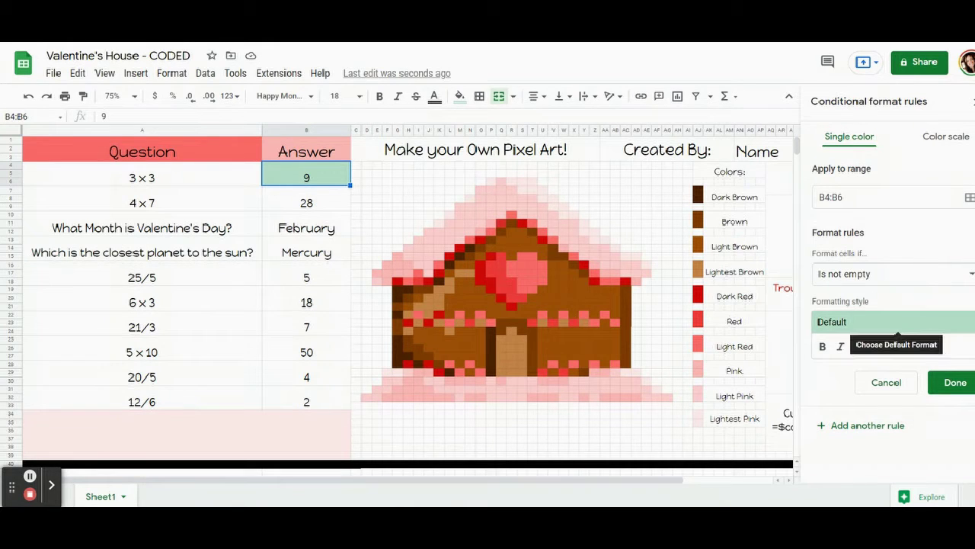
Check the fill color of the heart's dark edge pixel O16 and give the rule the same dark red fill.
{"action": "left_click", "coordinate": [934, 348]}
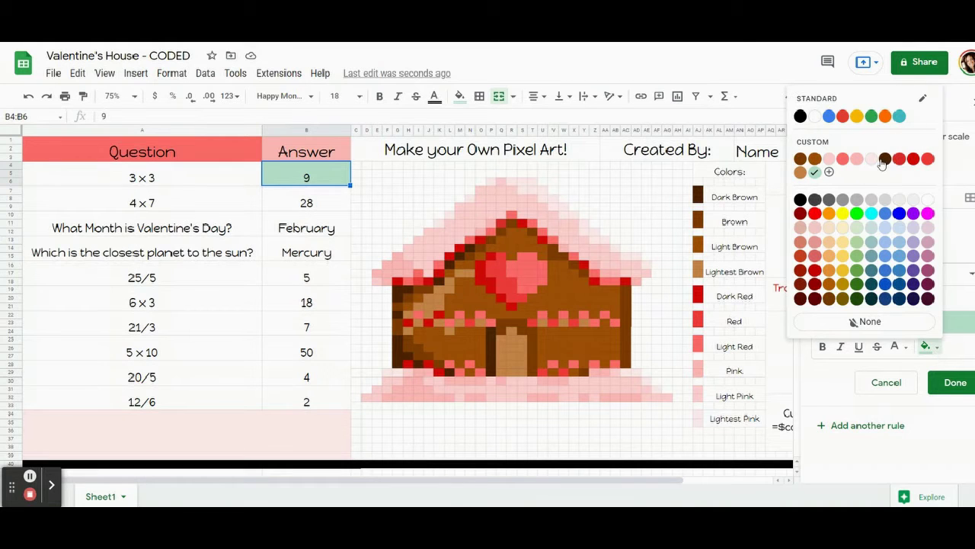
{"action": "left_click", "coordinate": [482, 267]}
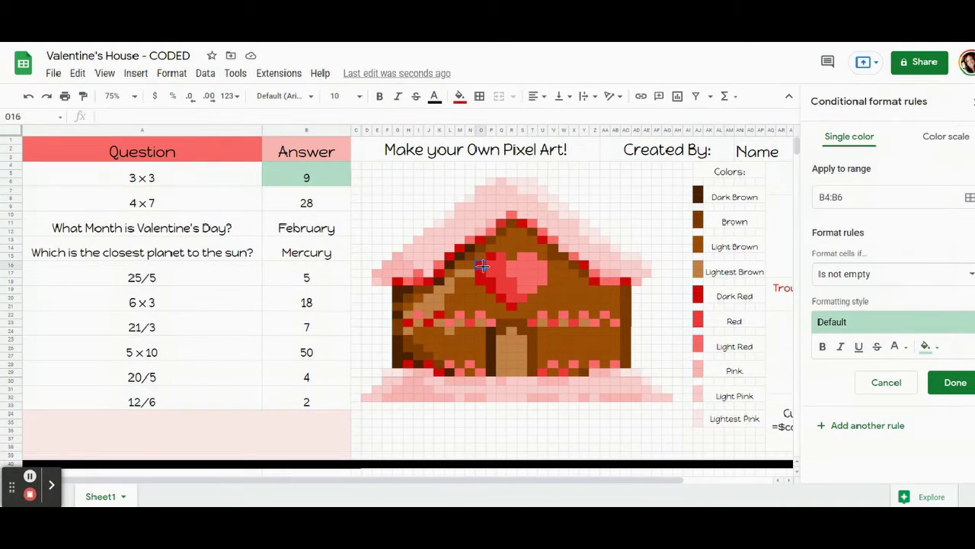
{"action": "left_click", "coordinate": [460, 96]}
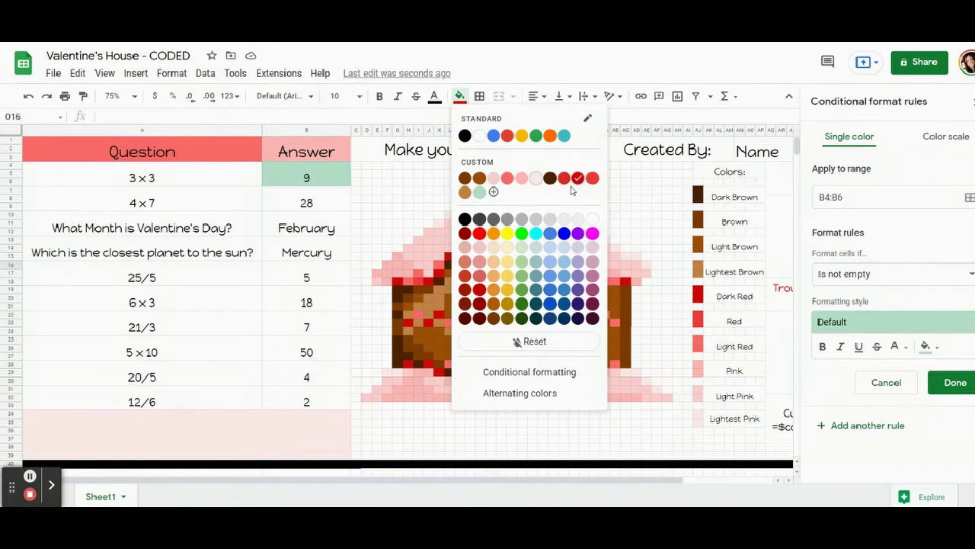
{"action": "left_click", "coordinate": [316, 175]}
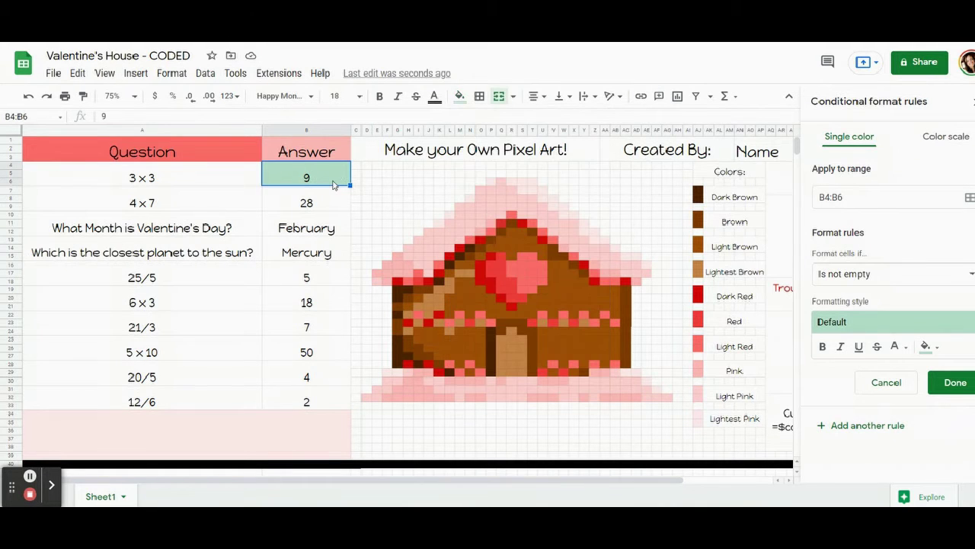
{"action": "left_click", "coordinate": [934, 349]}
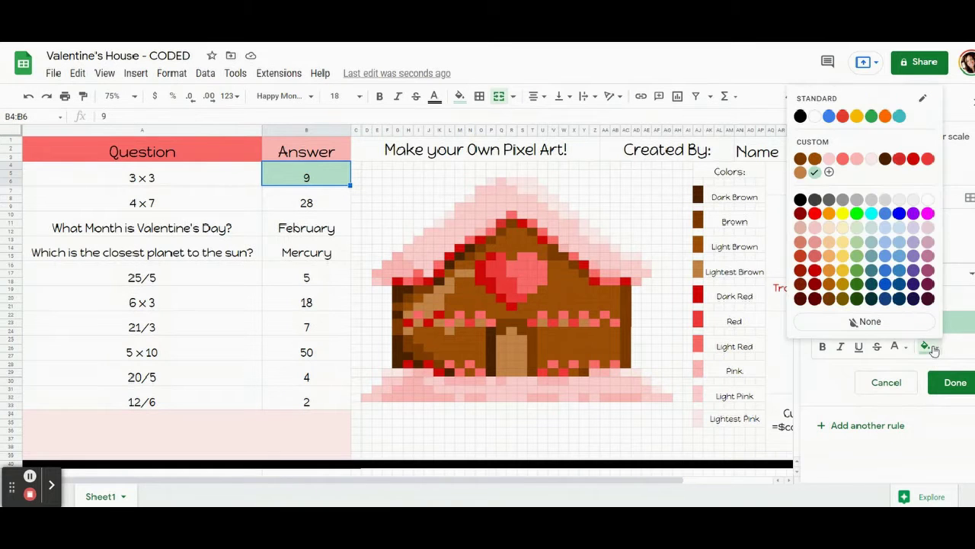
{"action": "left_click", "coordinate": [915, 160]}
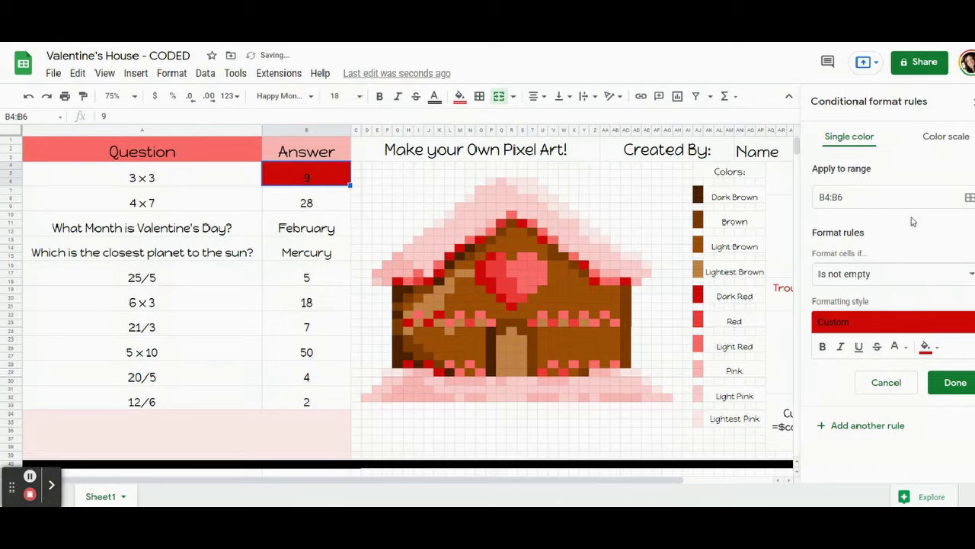
Set the rule's condition to the custom formula =$B$4=9 and save the rule.
{"action": "left_click", "coordinate": [888, 276]}
{"action": "scroll", "coordinate": [889, 279], "scroll_direction": "down", "scroll_amount": 5}
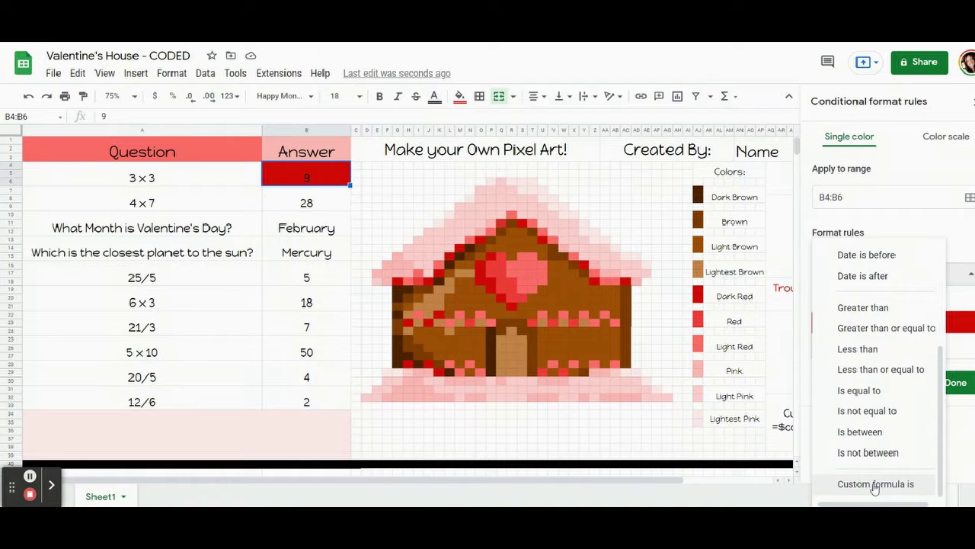
{"action": "left_click", "coordinate": [875, 484]}
{"action": "left_click", "coordinate": [854, 302]}
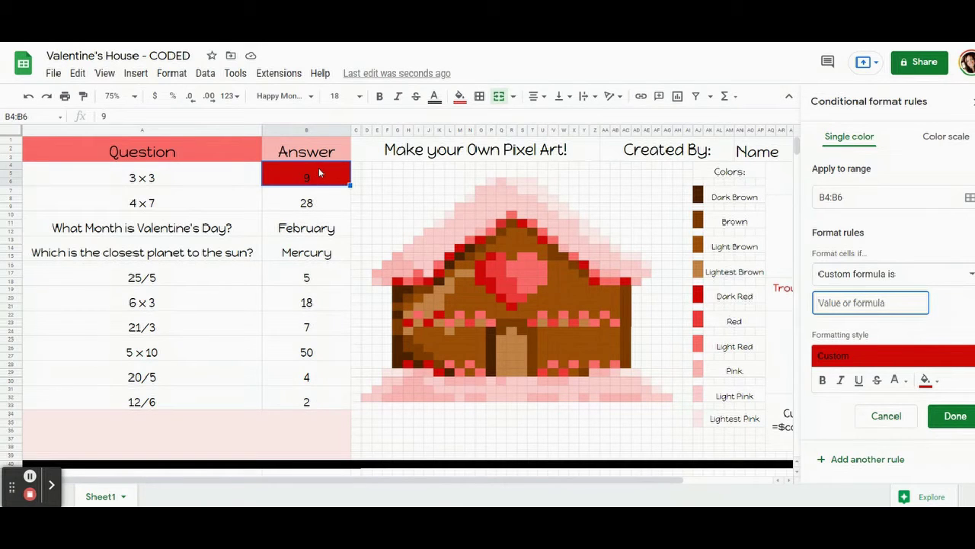
{"action": "left_click", "coordinate": [848, 302]}
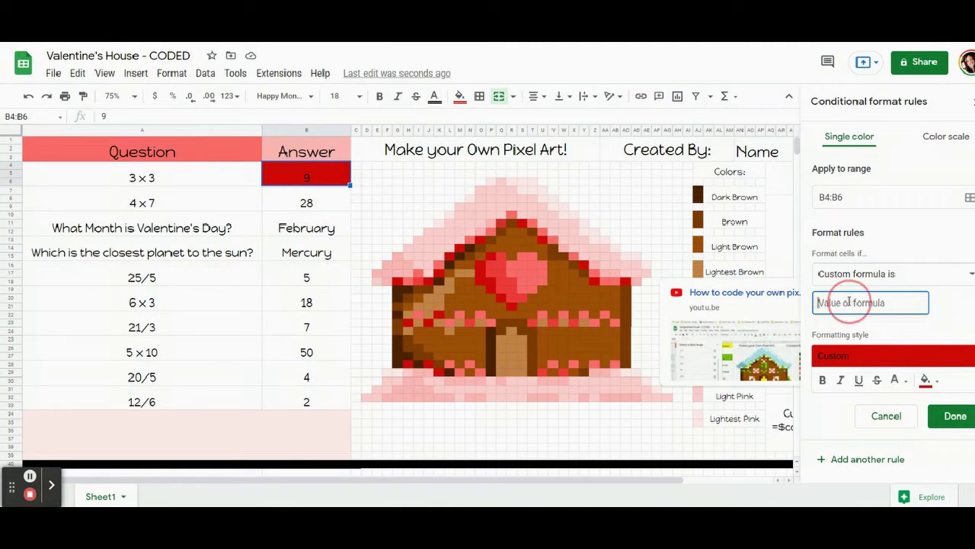
{"action": "type", "text": "=$b$"}
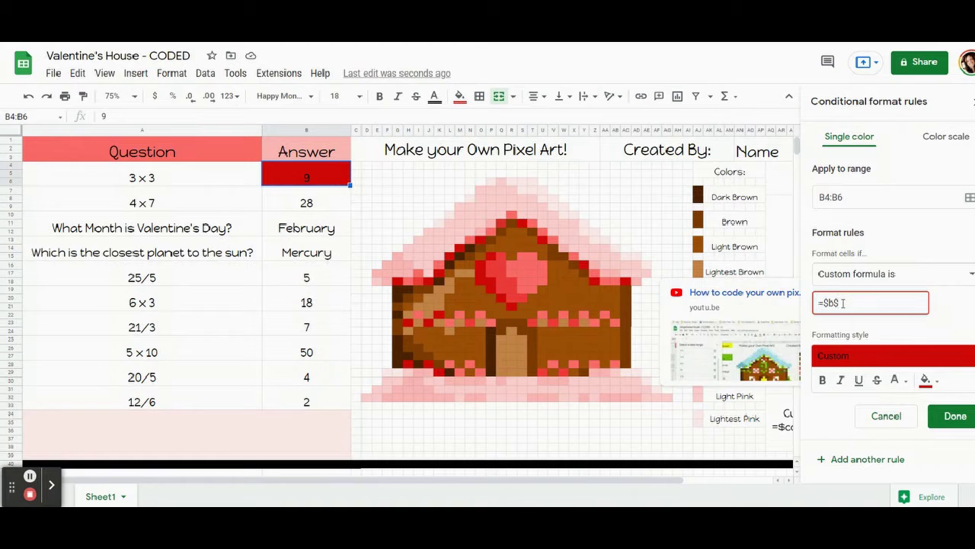
{"action": "type", "text": "4=9"}
{"action": "left_click", "coordinate": [954, 416]}
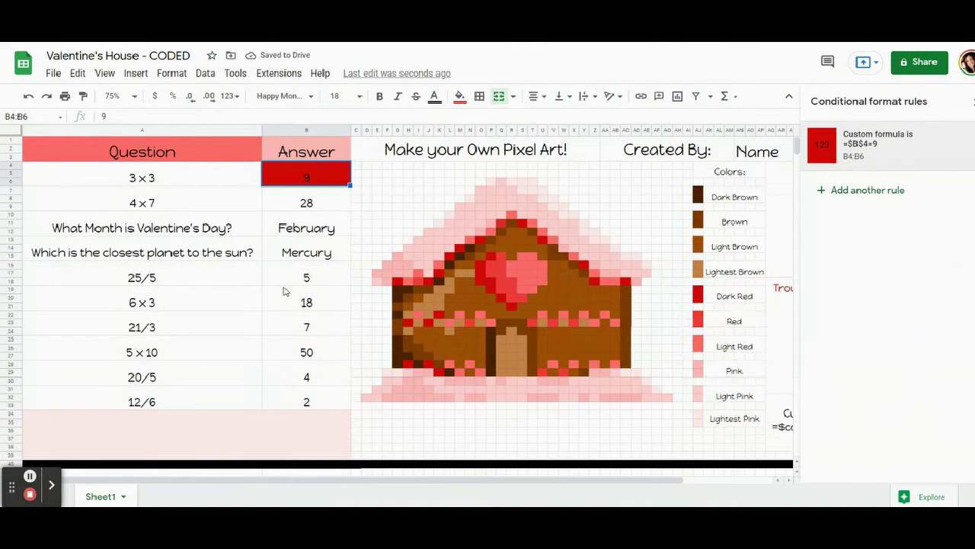
Test the rule with the wrong answer 5 for 3 x 3 and restore the correct answer 9.
{"action": "left_click", "coordinate": [328, 195]}
{"action": "left_click", "coordinate": [338, 183]}
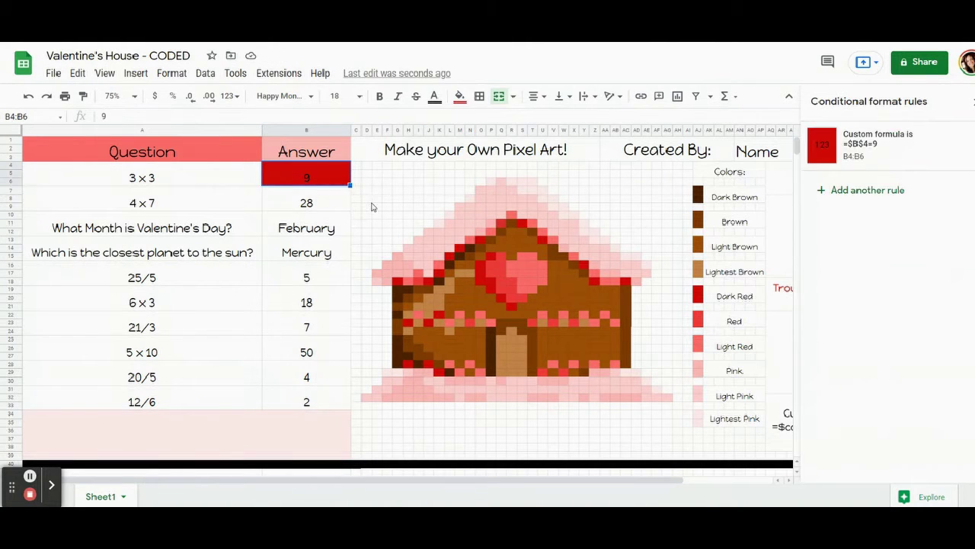
{"action": "left_click", "coordinate": [341, 234]}
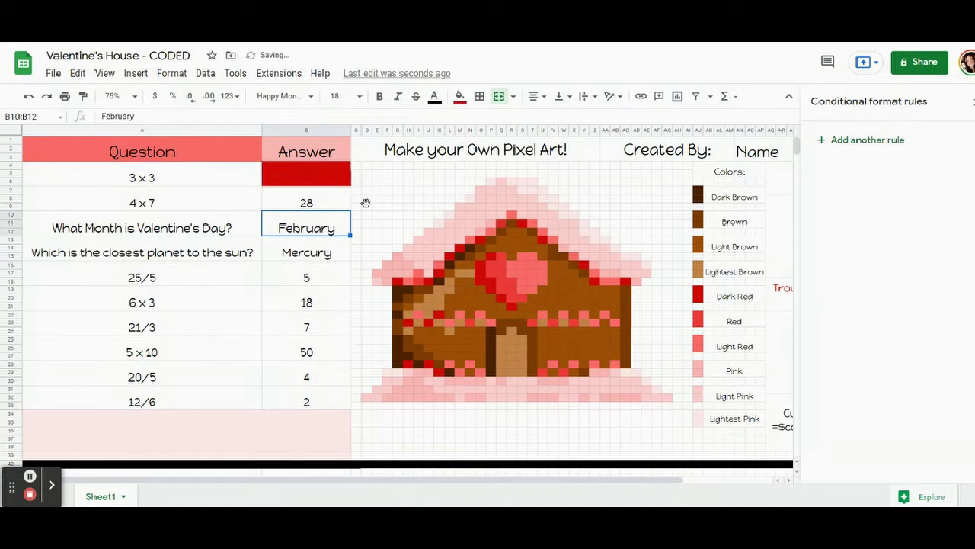
{"action": "left_click", "coordinate": [323, 185]}
{"action": "type", "text": "5"}
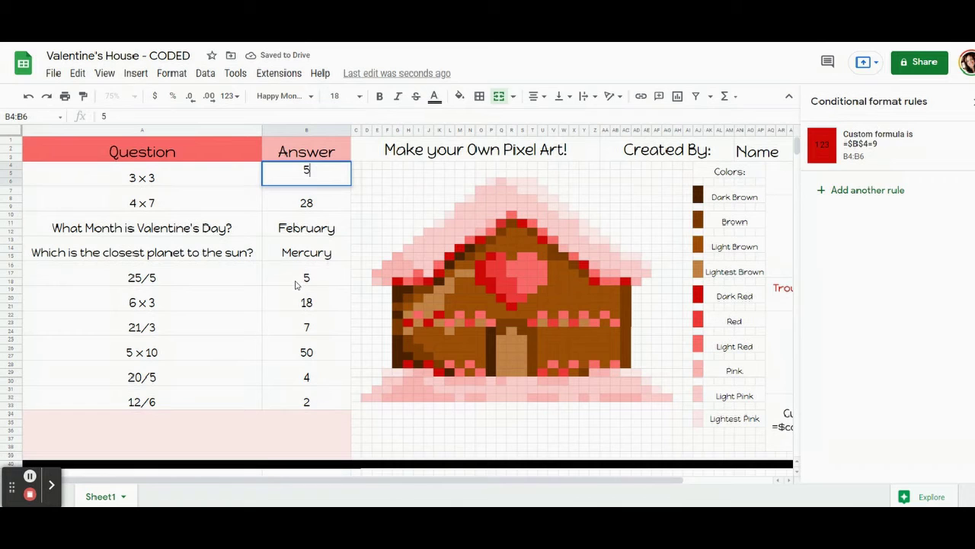
{"action": "left_click", "coordinate": [301, 279]}
{"action": "left_click", "coordinate": [311, 183]}
{"action": "key", "text": "Delete"}
{"action": "left_click", "coordinate": [309, 277]}
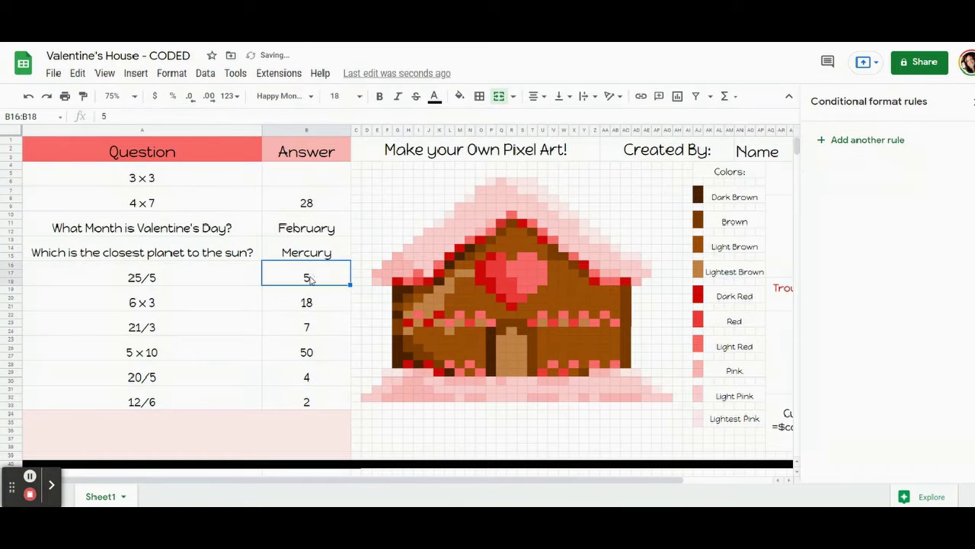
{"action": "left_click", "coordinate": [315, 185]}
{"action": "type", "text": "9"}
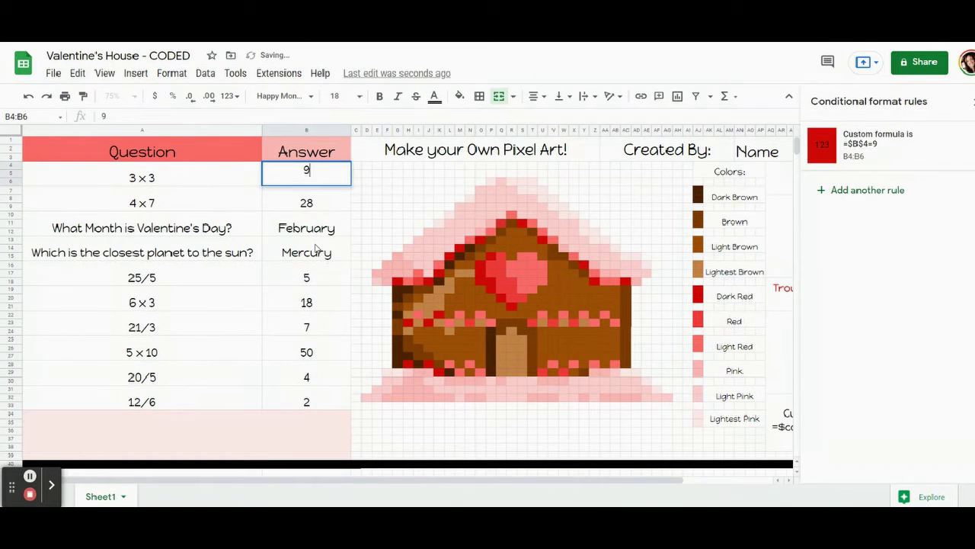
{"action": "left_click", "coordinate": [316, 249]}
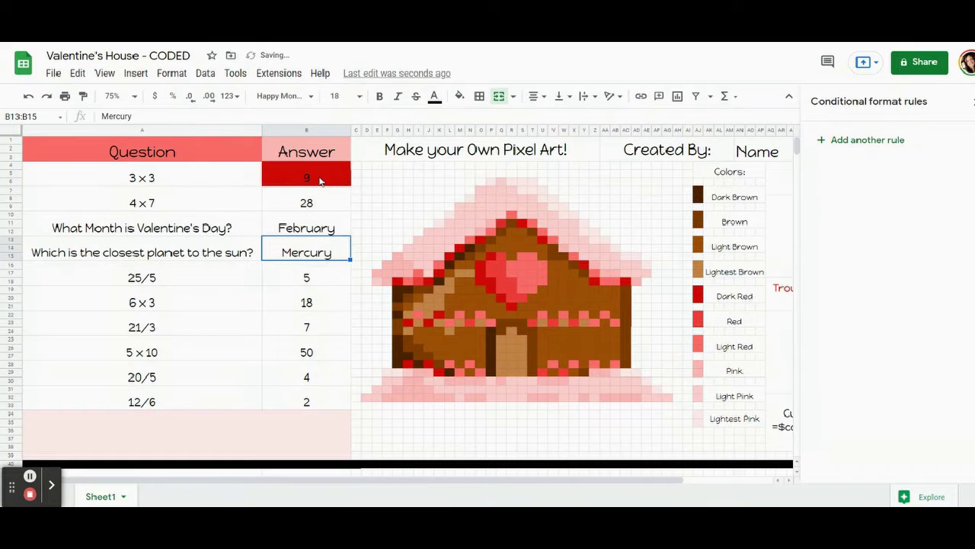
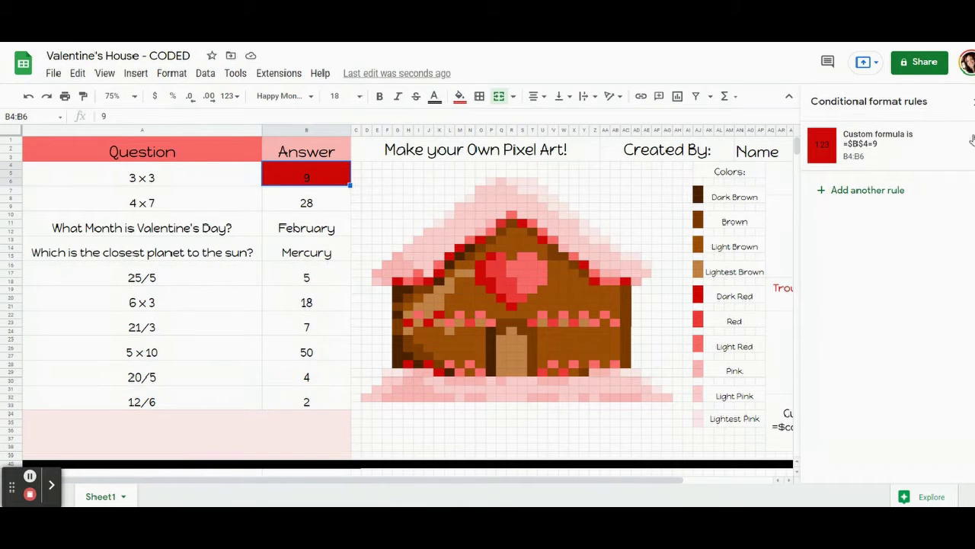
Reopen the =$B$4=9 rule and bring up its data range selection, placed clear of the pixel art.
{"action": "left_click", "coordinate": [886, 142]}
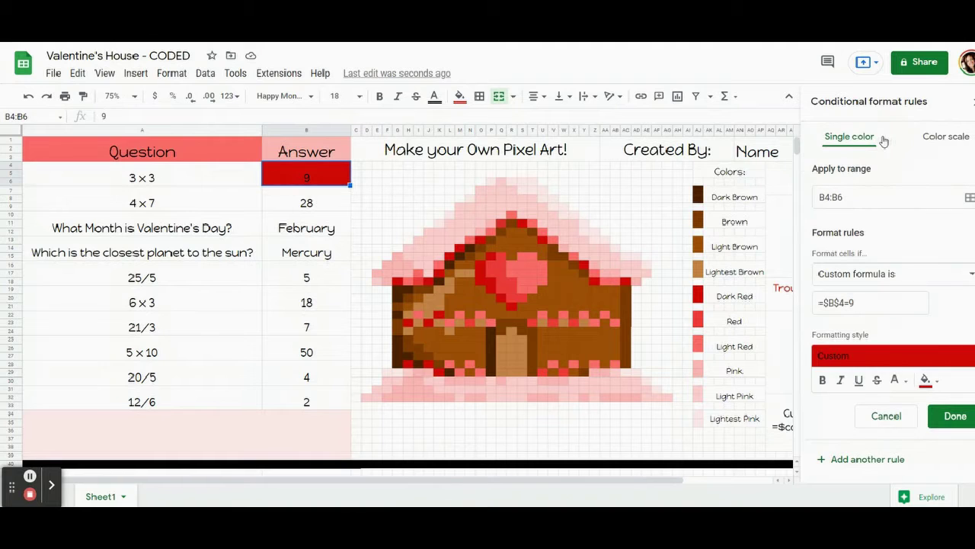
{"action": "left_click", "coordinate": [871, 303]}
{"action": "left_click", "coordinate": [858, 198]}
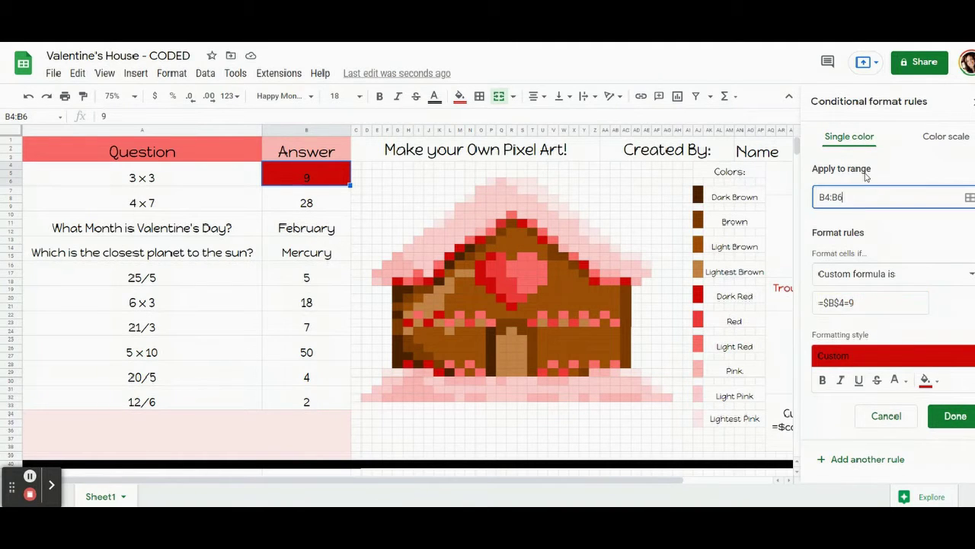
{"action": "left_click", "coordinate": [969, 197]}
{"action": "left_click_drag", "start_coordinate": [544, 212], "coordinate": [192, 82]}
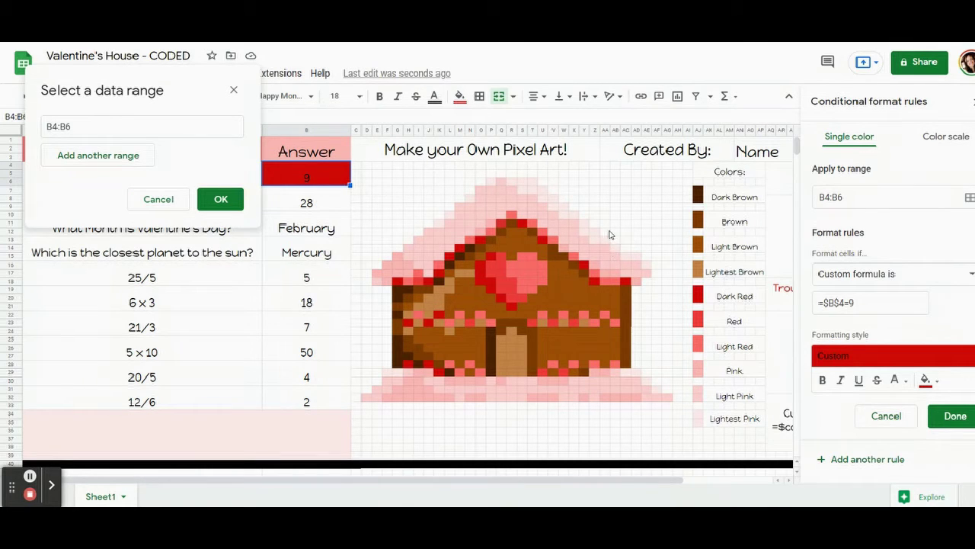
Add the dark red roof-edge pixels S11, U13, Q11, O13, M14, L15, K17, J18 and G18 to the rule's range.
{"action": "left_click", "coordinate": [542, 238], "text": "ctrl"}
{"action": "left_click", "coordinate": [500, 223], "text": "ctrl"}
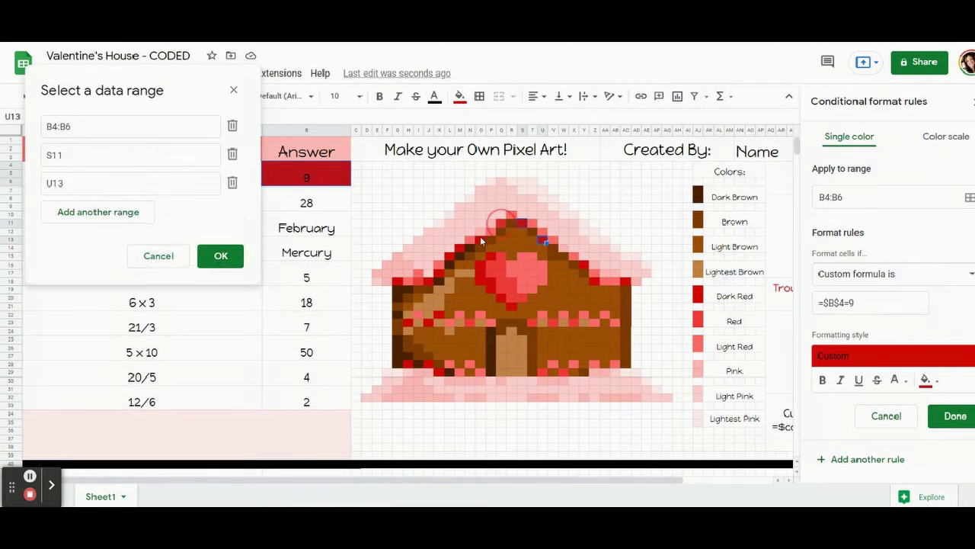
{"action": "left_click", "coordinate": [481, 239], "text": "ctrl"}
{"action": "left_click", "coordinate": [460, 248], "text": "ctrl"}
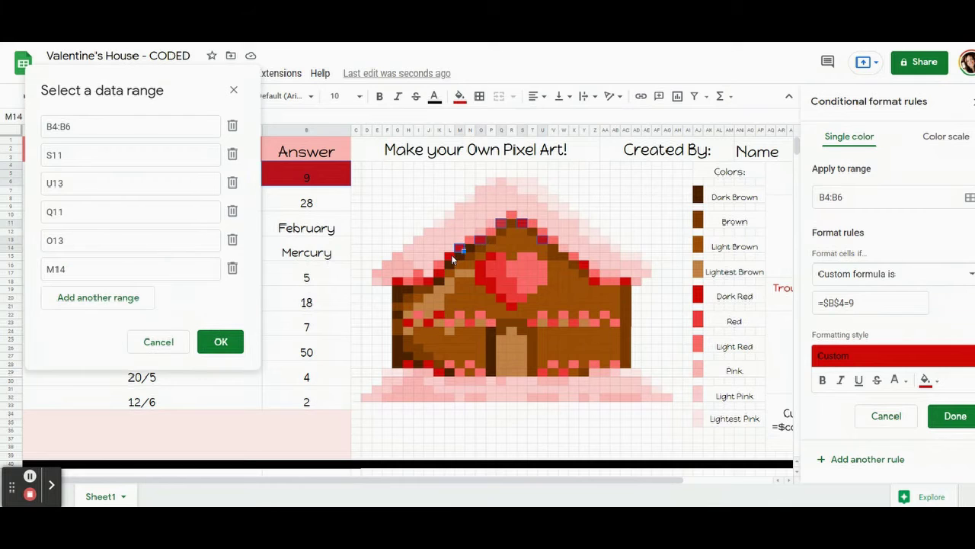
{"action": "left_click", "coordinate": [452, 259], "text": "ctrl"}
{"action": "left_click", "coordinate": [439, 276], "text": "ctrl"}
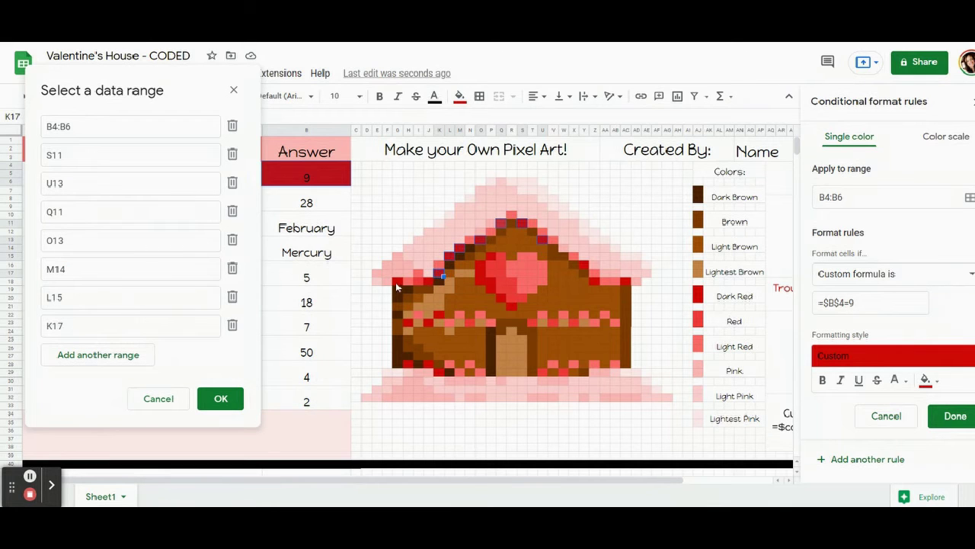
{"action": "left_click", "coordinate": [398, 285], "text": "ctrl"}
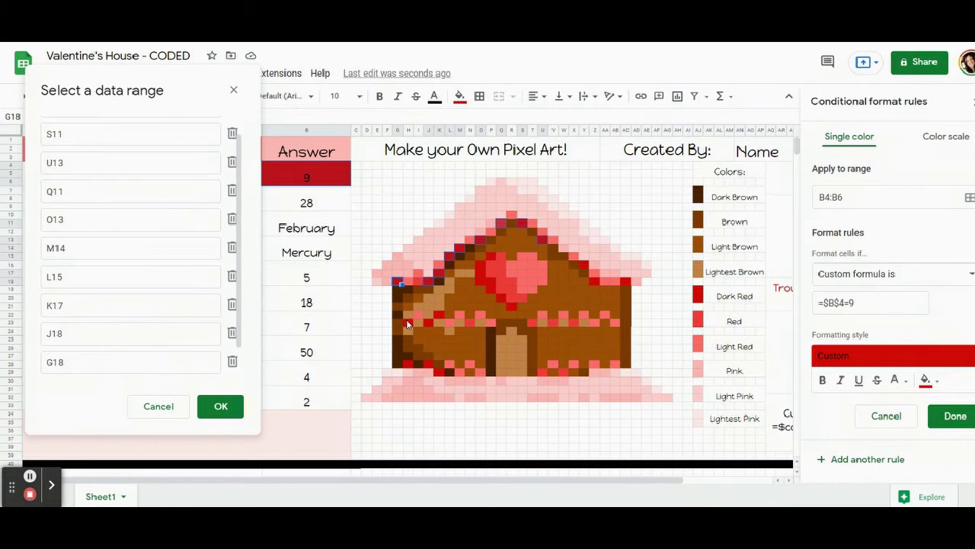
Add the dark red wall-trim pixels H23, J23, K22, H28, J28 and K29 to the rule's range.
{"action": "left_click", "coordinate": [408, 333], "text": "ctrl"}
{"action": "left_click", "coordinate": [429, 333], "text": "ctrl"}
{"action": "left_click", "coordinate": [438, 323], "text": "ctrl"}
{"action": "left_click", "coordinate": [408, 363], "text": "ctrl"}
{"action": "left_click", "coordinate": [431, 368], "text": "ctrl"}
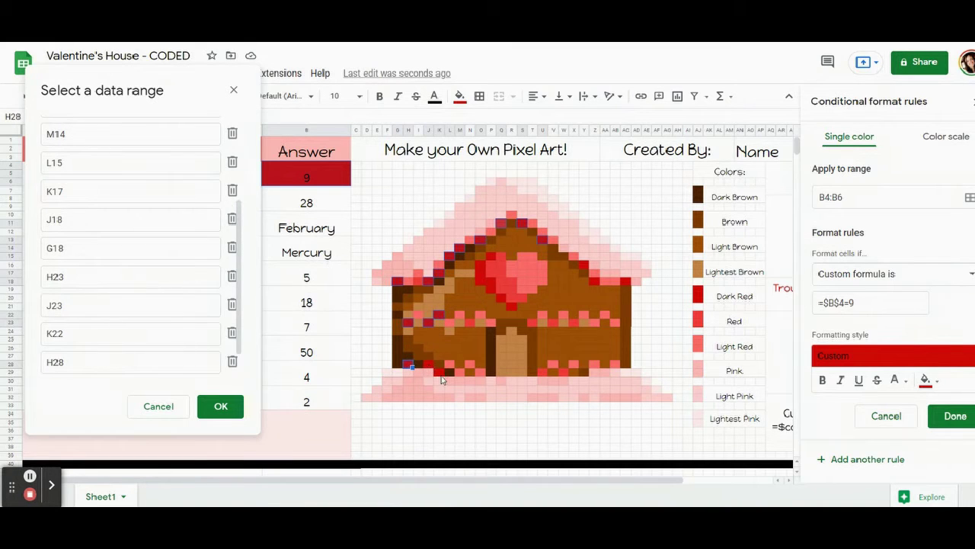
{"action": "left_click", "coordinate": [441, 373], "text": "ctrl"}
Add the remaining dark red roof-edge pixels AC18, Z18 and Y16 to the rule's range.
{"action": "left_click", "coordinate": [628, 284], "text": "ctrl"}
{"action": "left_click", "coordinate": [599, 282], "text": "ctrl"}
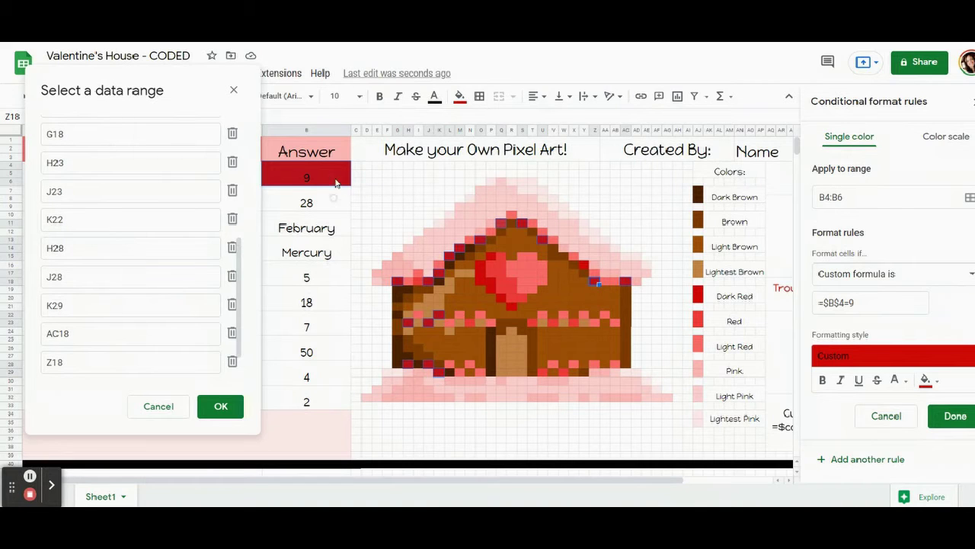
{"action": "left_click", "coordinate": [583, 265], "text": "ctrl"}
Add the heart's dark red pixels P15, O16:O18, P18:P19, Q20 and R21 to the range and save the rule.
{"action": "left_click", "coordinate": [490, 256], "text": "ctrl"}
{"action": "left_click_drag", "start_coordinate": [481, 272], "coordinate": [482, 285]}
{"action": "left_click", "coordinate": [492, 285], "text": "ctrl"}
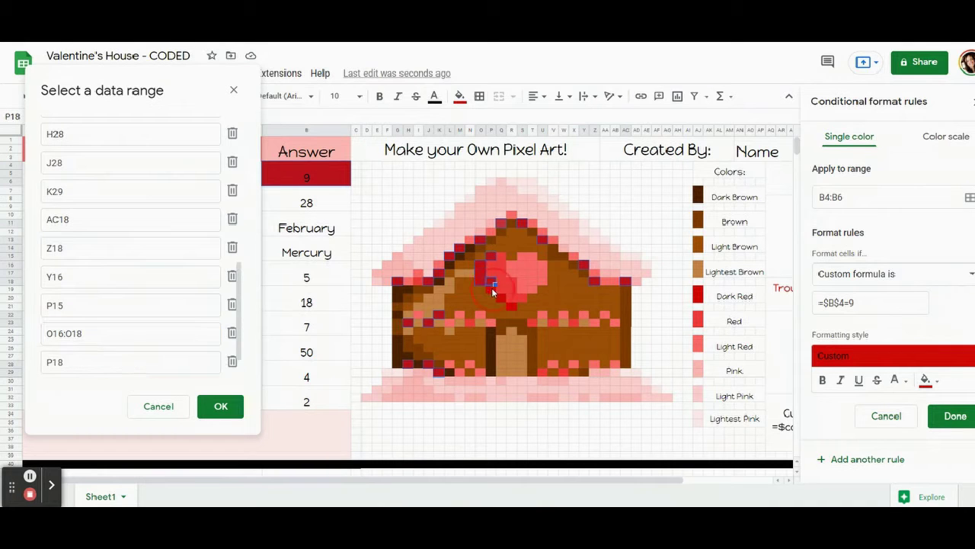
{"action": "left_click_drag", "start_coordinate": [493, 291], "coordinate": [494, 292]}
{"action": "left_click", "coordinate": [502, 298], "text": "ctrl"}
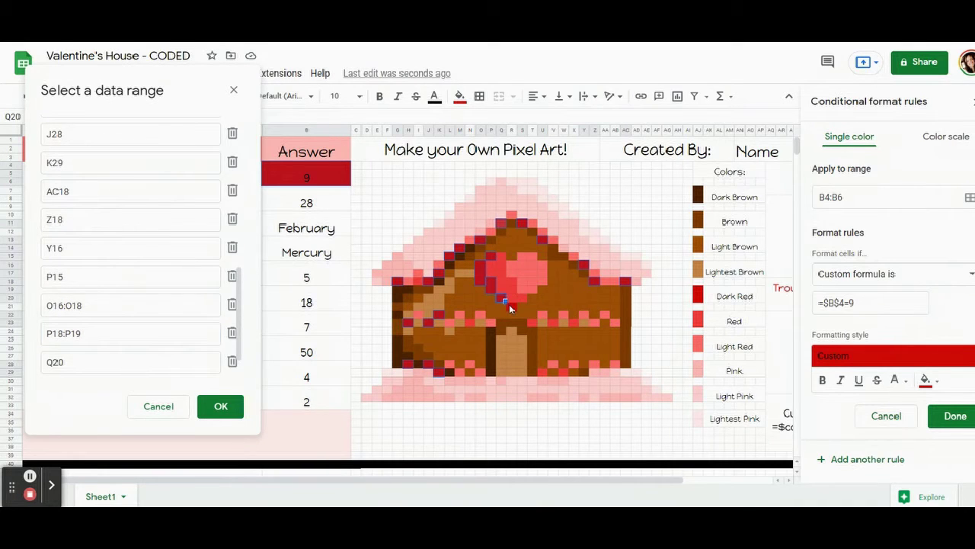
{"action": "left_click", "coordinate": [512, 308], "text": "ctrl"}
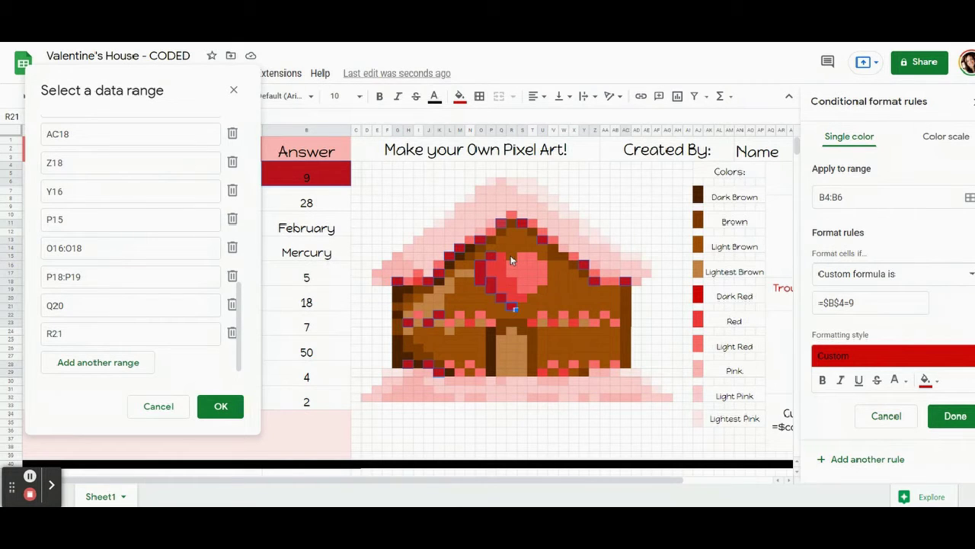
{"action": "left_click", "coordinate": [233, 407]}
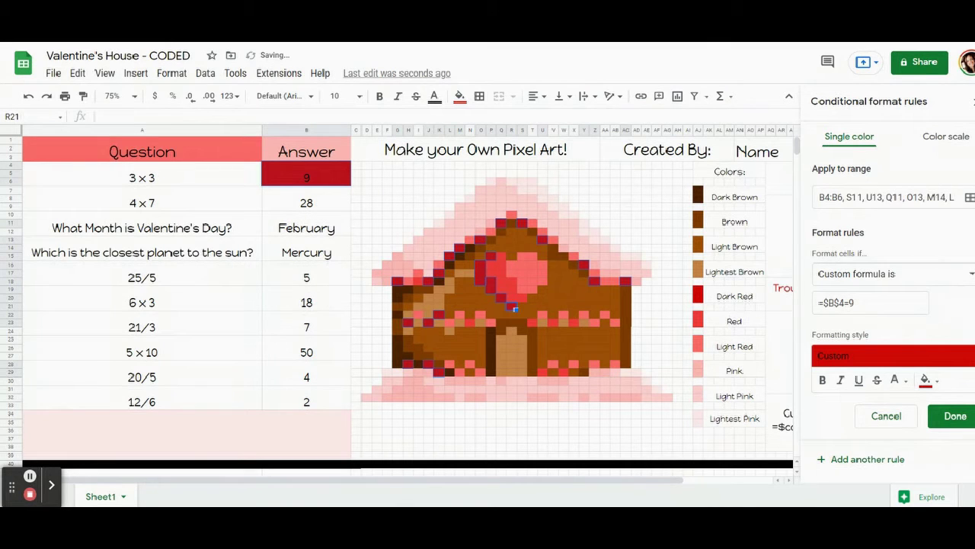
{"action": "left_click", "coordinate": [968, 425]}
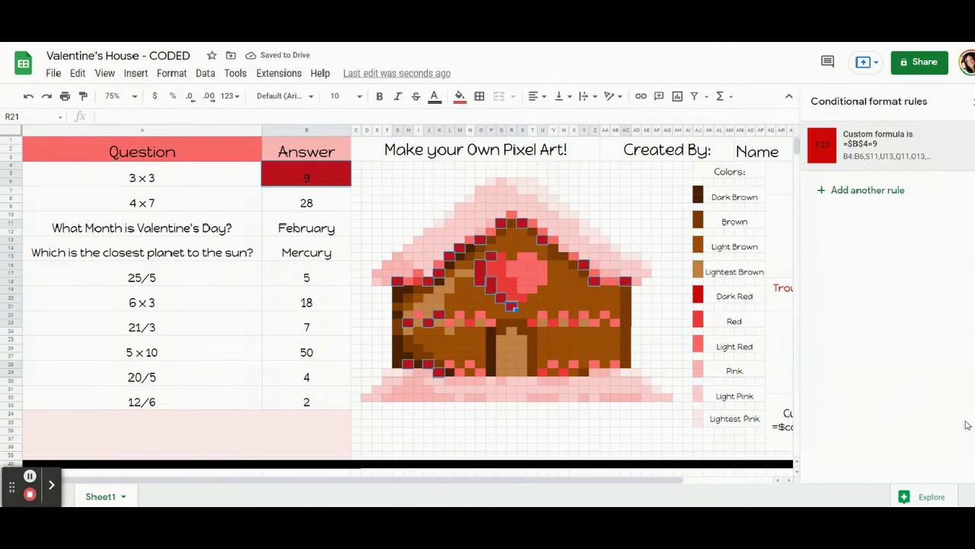
Reset the manual fill colour of the selected dark red pixels and deselect them.
{"action": "left_click", "coordinate": [460, 97]}
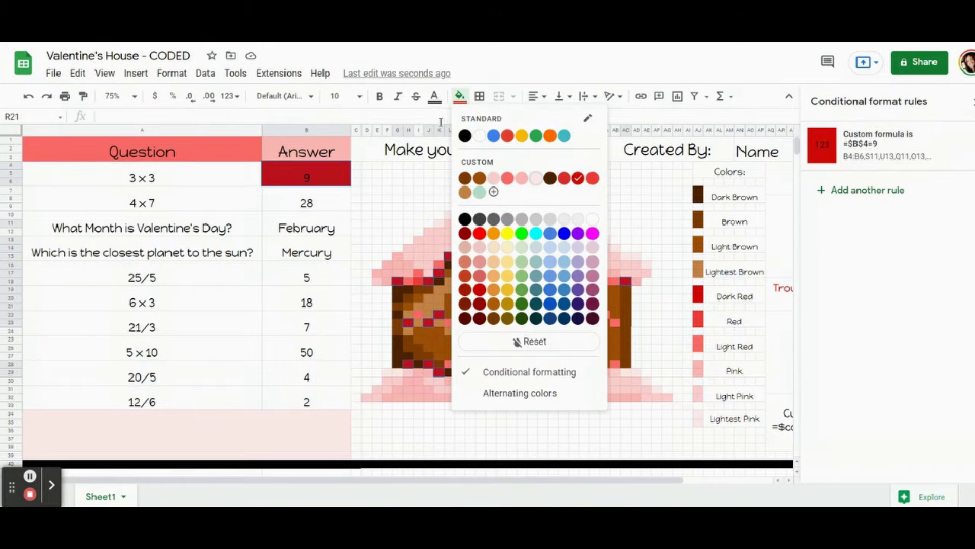
{"action": "left_click", "coordinate": [516, 341]}
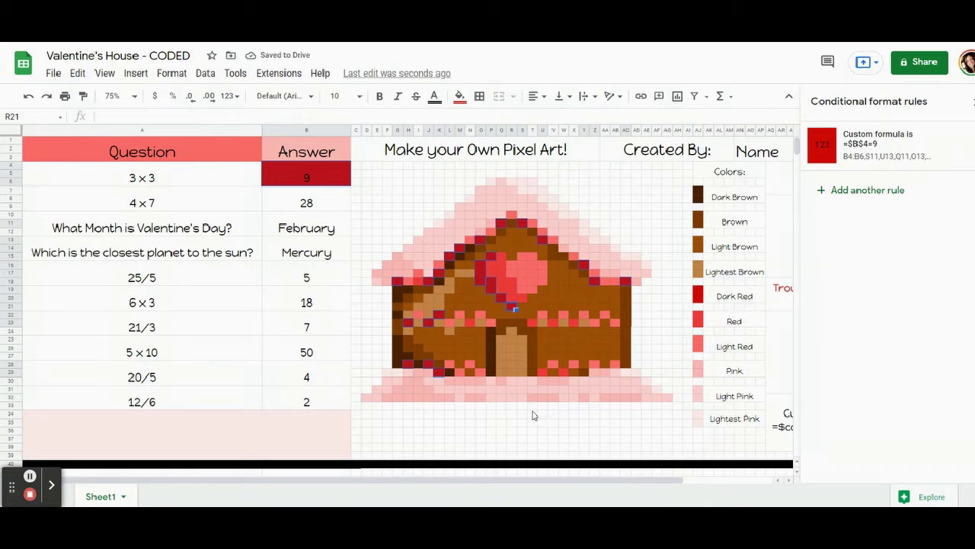
{"action": "left_click", "coordinate": [247, 283]}
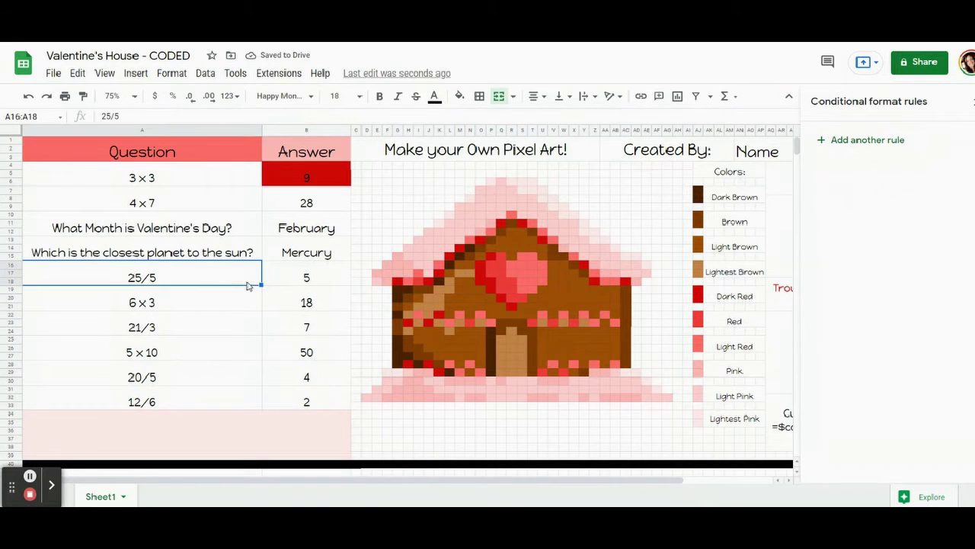
Test the dark red rule by clearing the 3 x 3 answer, re-entering 9, and clearing it again.
{"action": "left_click", "coordinate": [285, 184]}
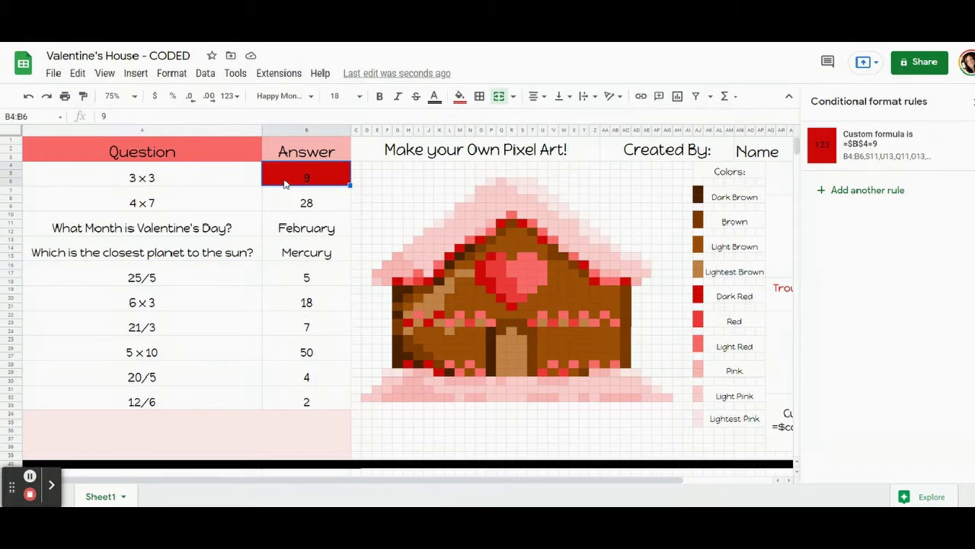
{"action": "key", "text": "Delete"}
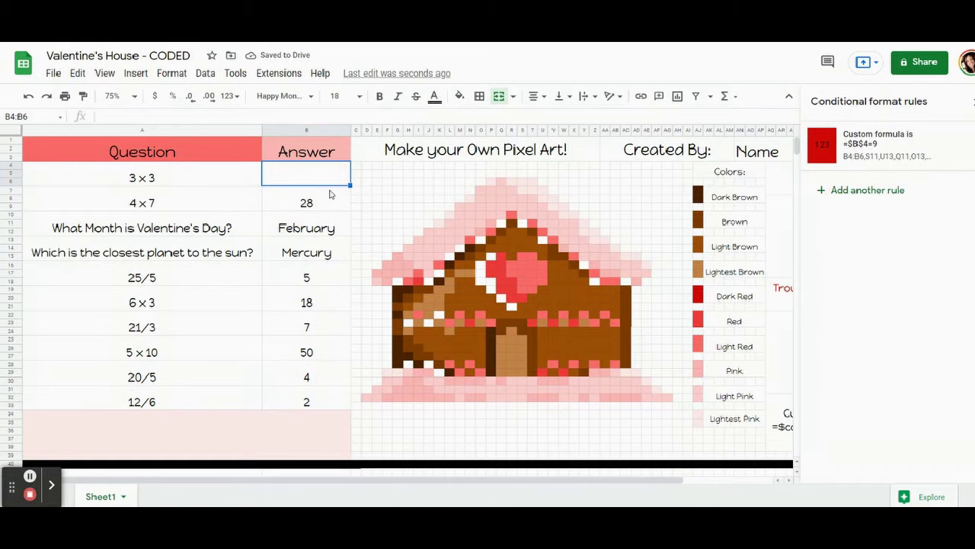
{"action": "type", "text": "9"}
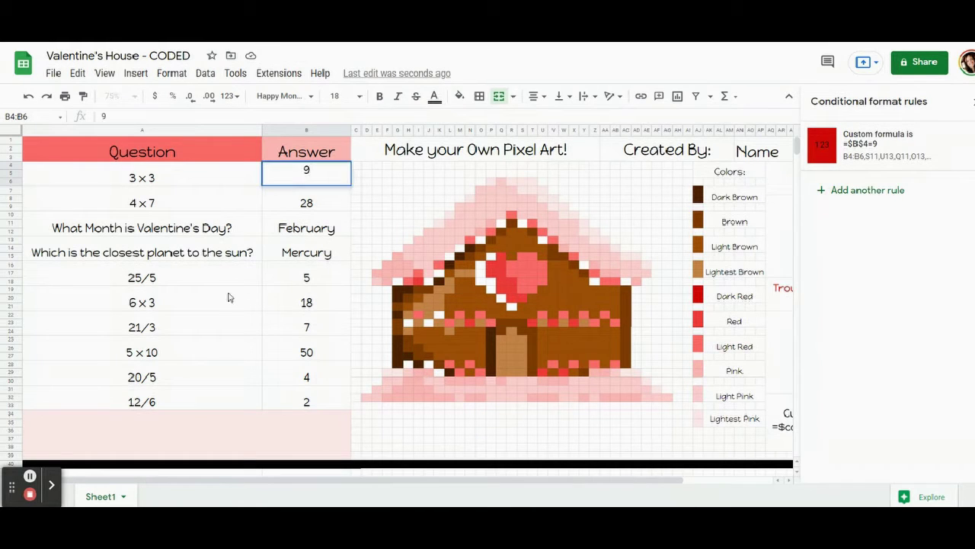
{"action": "left_click", "coordinate": [227, 284]}
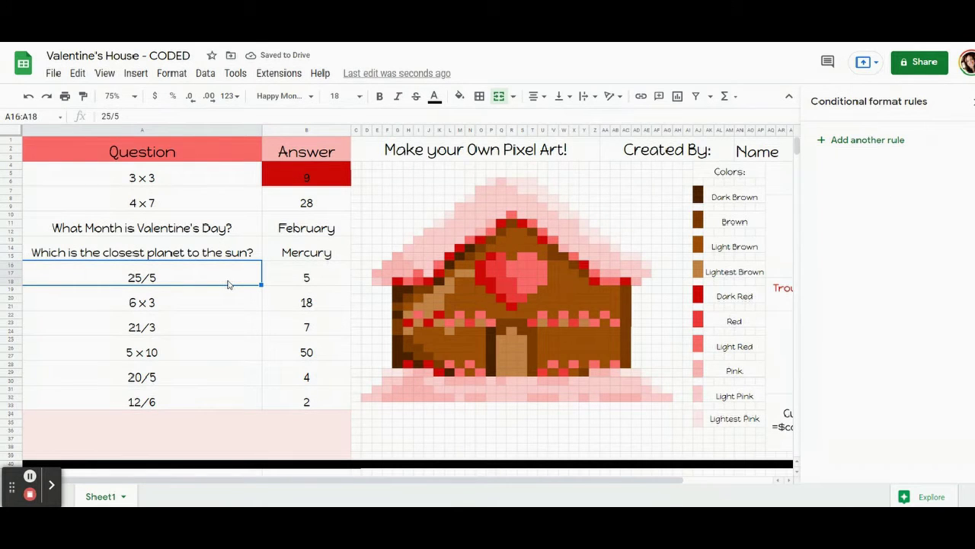
{"action": "left_click", "coordinate": [292, 183]}
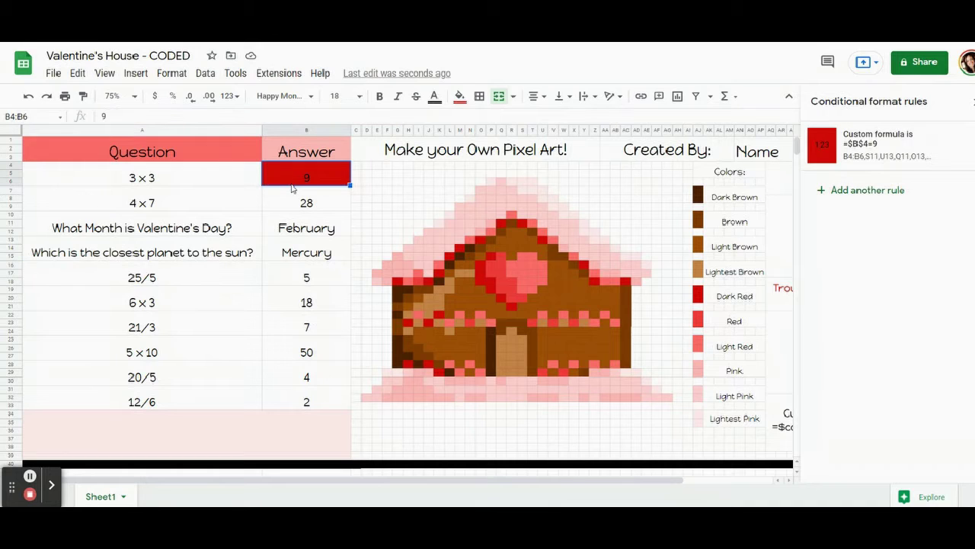
{"action": "key", "text": "Delete"}
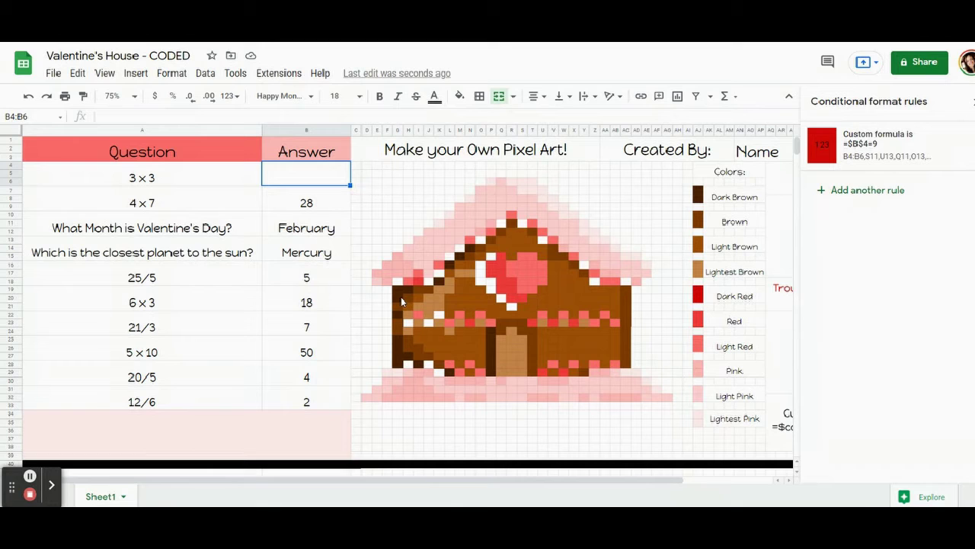
Start a new conditional format rule for the 4 x 7 answer B7:B9 with the roof edge's brown as its fill.
{"action": "left_click", "coordinate": [296, 199]}
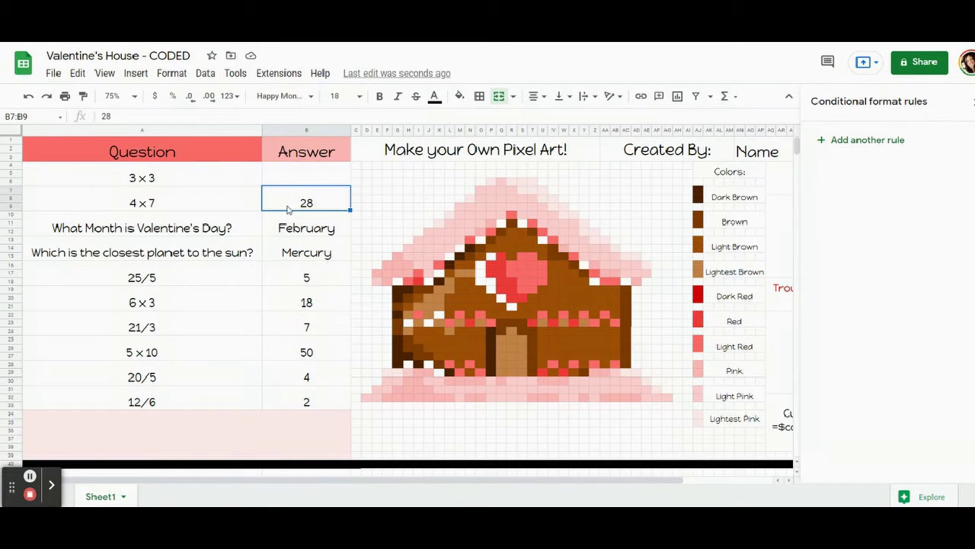
{"action": "left_click", "coordinate": [283, 207]}
{"action": "left_click", "coordinate": [869, 141]}
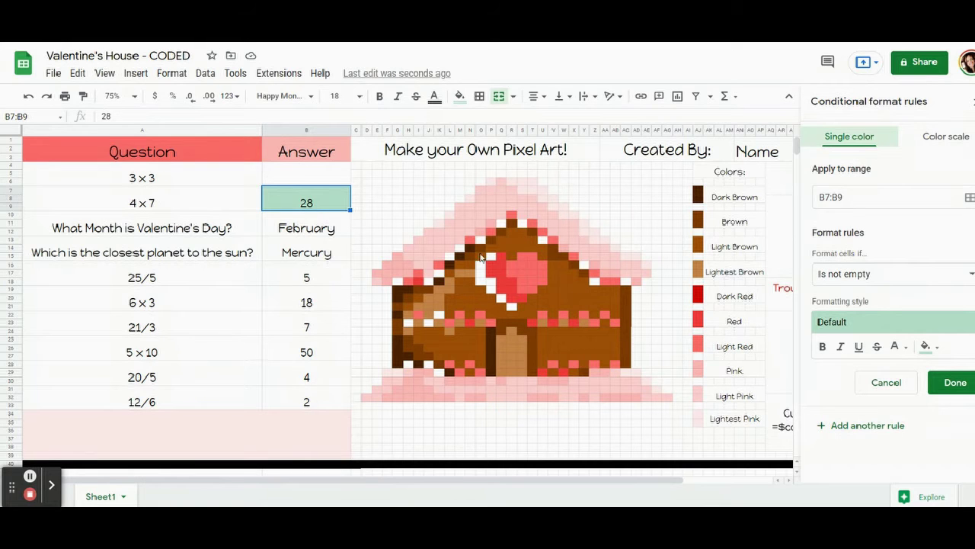
{"action": "left_click", "coordinate": [926, 346]}
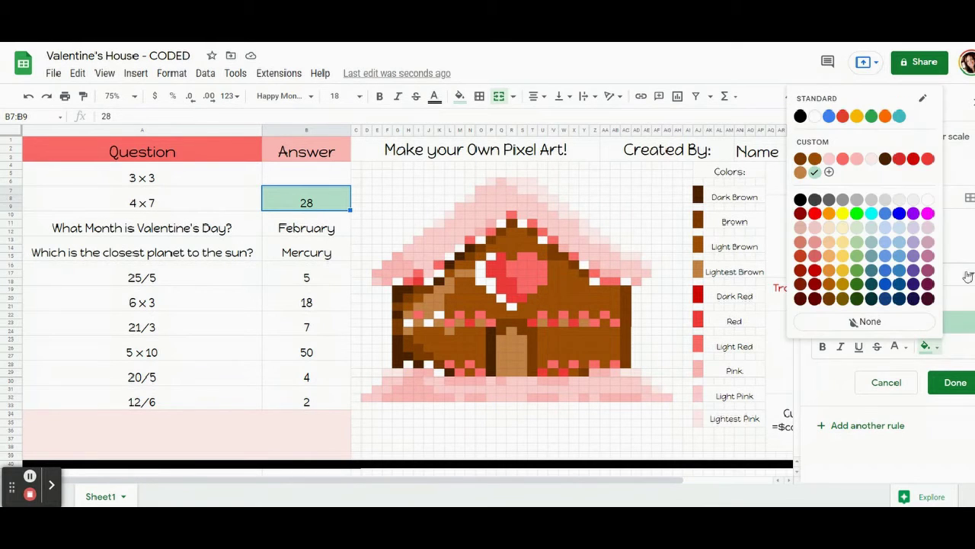
{"action": "left_click", "coordinate": [553, 247]}
{"action": "left_click", "coordinate": [460, 99]}
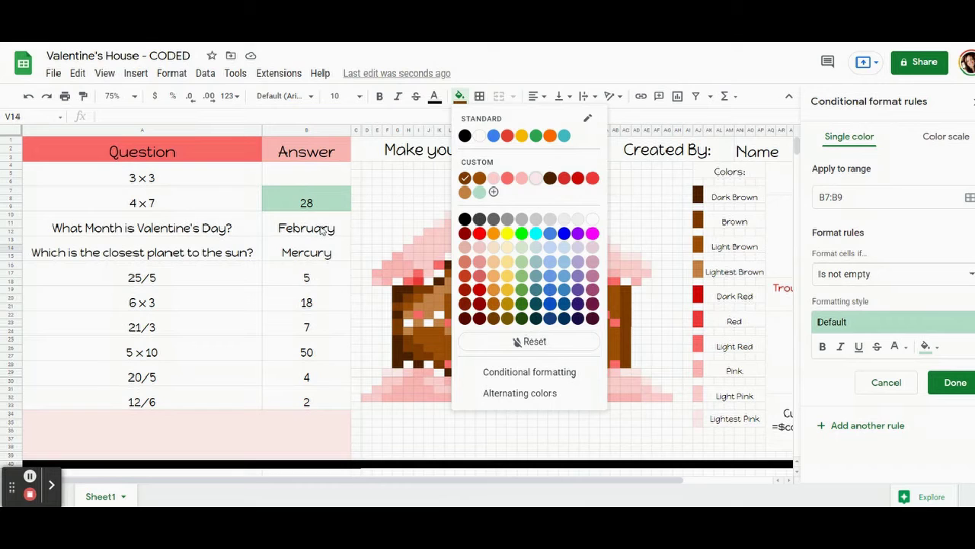
{"action": "left_click", "coordinate": [326, 200]}
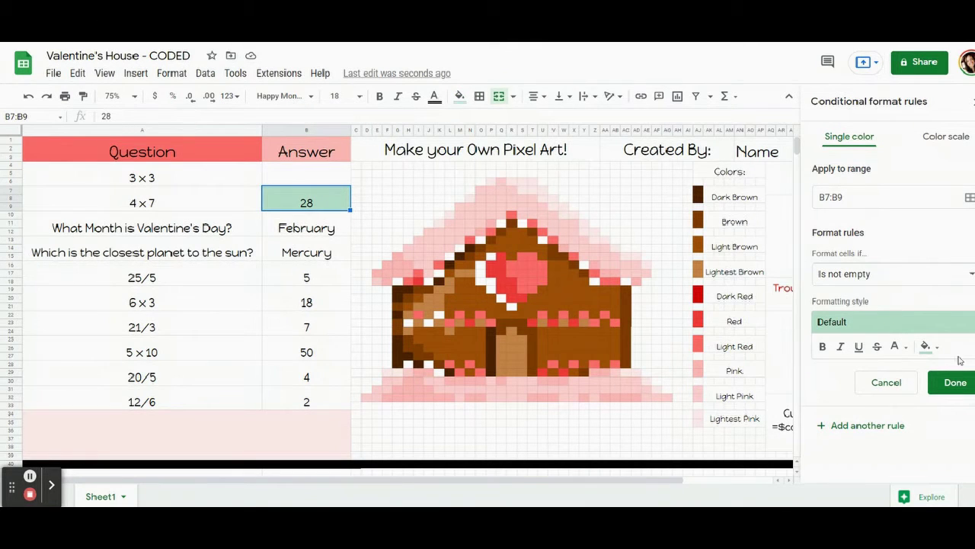
{"action": "left_click", "coordinate": [926, 345]}
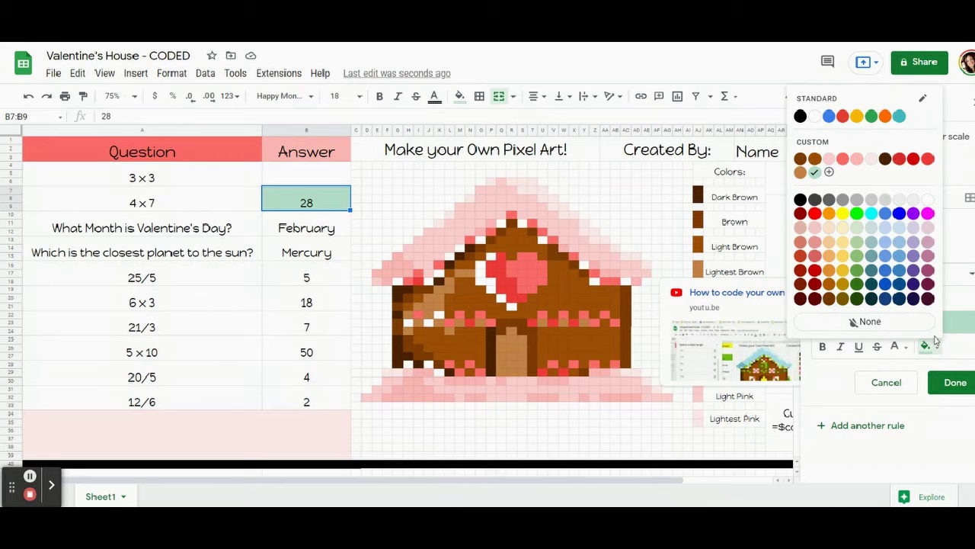
{"action": "left_click", "coordinate": [800, 160]}
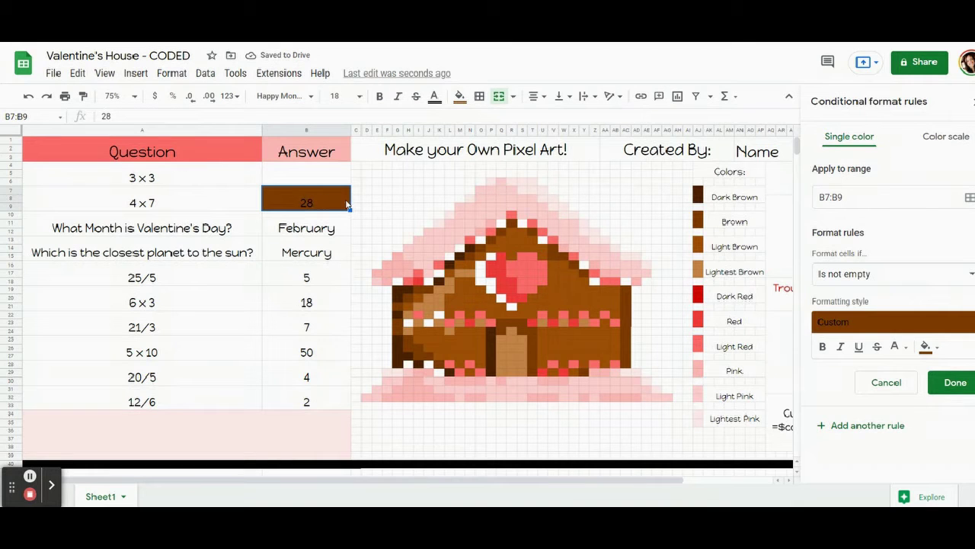
Set the rule's condition to the custom formula =$b$7=28.
{"action": "left_click", "coordinate": [850, 278]}
{"action": "scroll", "coordinate": [868, 381], "scroll_direction": "down", "scroll_amount": 3}
{"action": "left_click", "coordinate": [880, 488]}
{"action": "left_click", "coordinate": [852, 305]}
{"action": "type", "text": "=$b$7"}
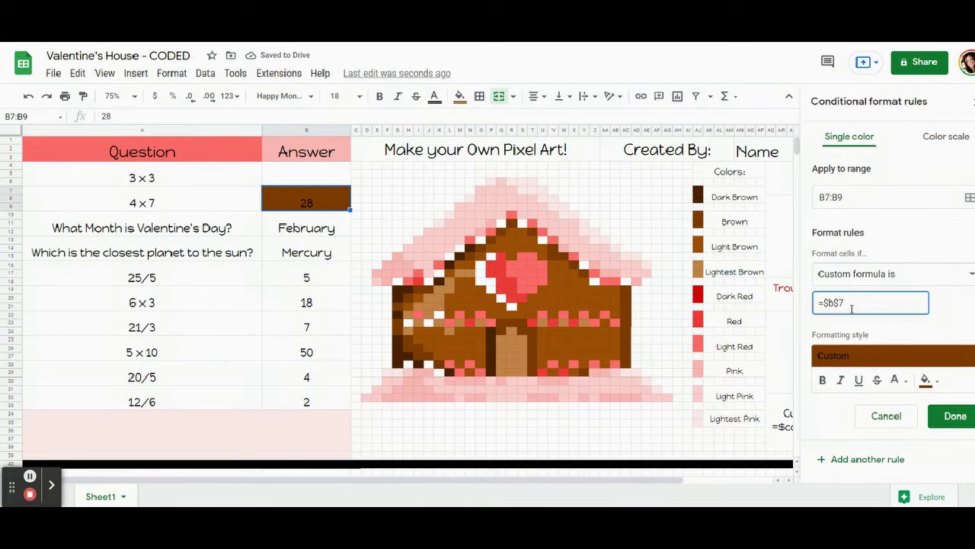
{"action": "type", "text": "=28"}
Add the brown roof-edge pixels R11, Q12, P13, O14 and N15 to the rule's range.
{"action": "left_click", "coordinate": [970, 198]}
{"action": "left_click_drag", "start_coordinate": [556, 209], "coordinate": [289, 145]}
{"action": "left_click_drag", "start_coordinate": [249, 120], "coordinate": [223, 78]}
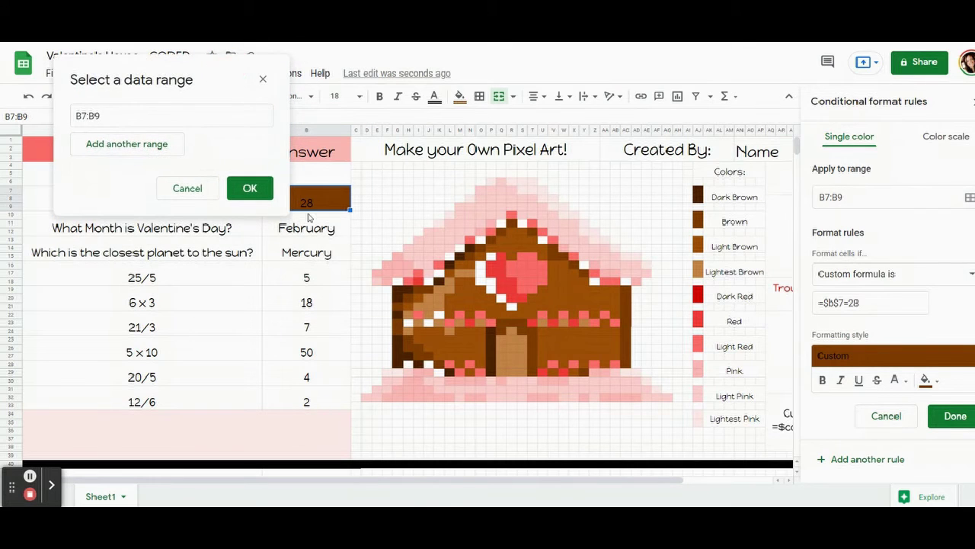
{"action": "left_click", "coordinate": [498, 230], "text": "ctrl"}
{"action": "left_click", "coordinate": [489, 240], "text": "ctrl"}
{"action": "left_click", "coordinate": [480, 250], "text": "ctrl"}
{"action": "left_click", "coordinate": [471, 260], "text": "ctrl"}
{"action": "left_click", "coordinate": [462, 270], "text": "ctrl"}
Add the brown wall-shadow pixels I19:J19, H20, G21, G23:G24, H25:H26, I26:I27, J27 and K28 to the rule's range.
{"action": "left_click", "coordinate": [421, 294], "text": "ctrl"}
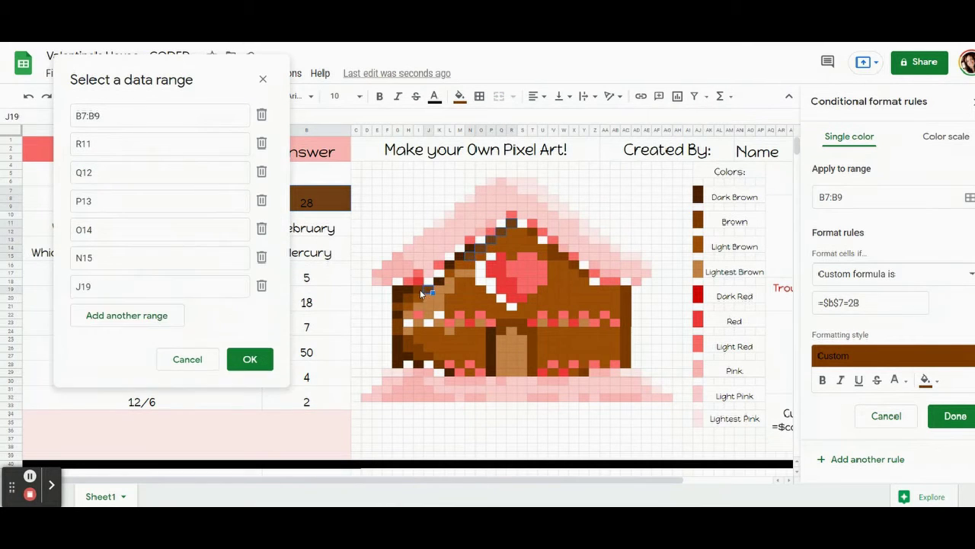
{"action": "left_click_drag", "start_coordinate": [418, 289], "coordinate": [419, 350]}
{"action": "left_click", "coordinate": [403, 303], "text": "ctrl"}
{"action": "left_click", "coordinate": [397, 312], "text": "ctrl"}
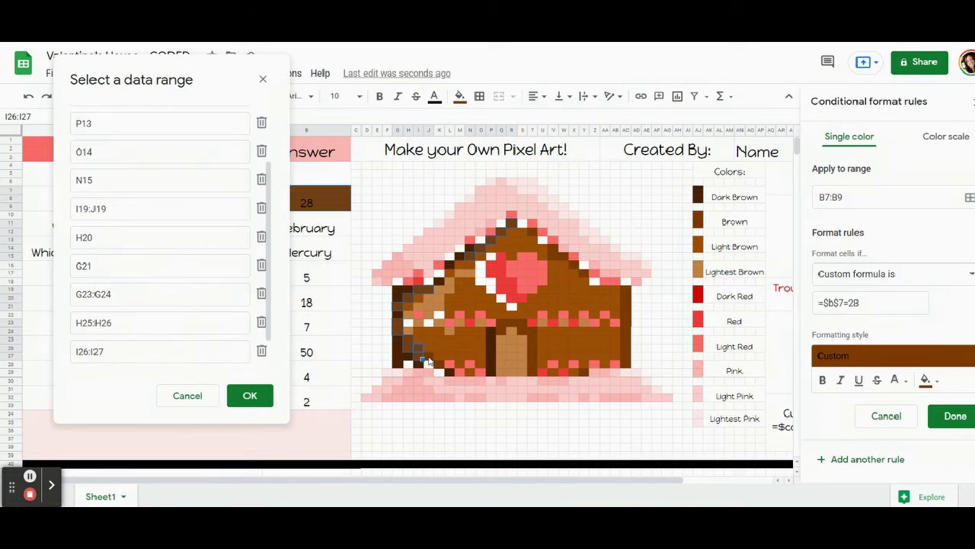
{"action": "left_click", "coordinate": [426, 355]}
{"action": "left_click", "coordinate": [435, 363]}
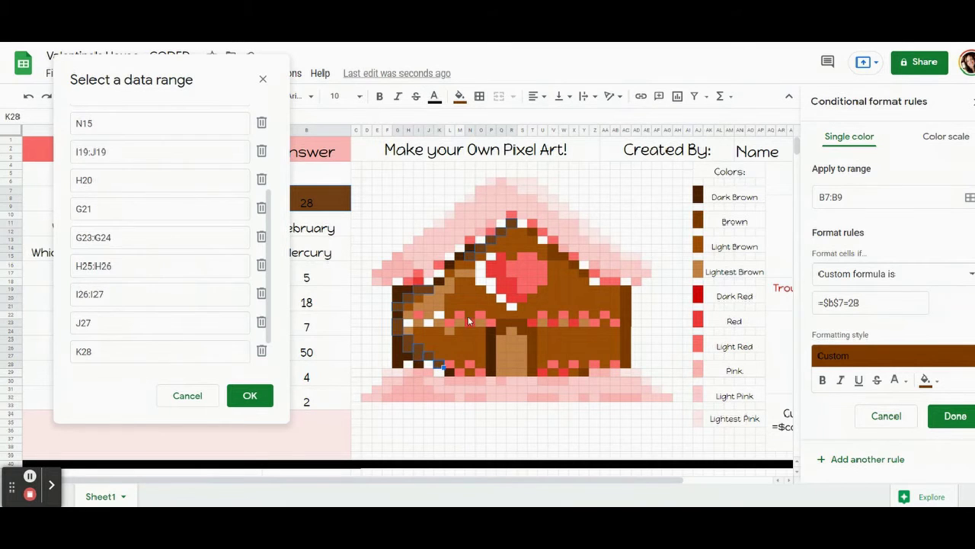
Add the brown base pixel Y29 and the roof-edge pixels T12, V14:V15, W15, X16 and Y17 to the range.
{"action": "left_click", "coordinate": [584, 374]}
{"action": "left_click", "coordinate": [542, 231], "text": "ctrl"}
{"action": "left_click", "coordinate": [557, 247], "text": "ctrl"}
{"action": "left_click", "coordinate": [563, 255], "text": "shift"}
{"action": "left_click", "coordinate": [571, 257], "text": "ctrl"}
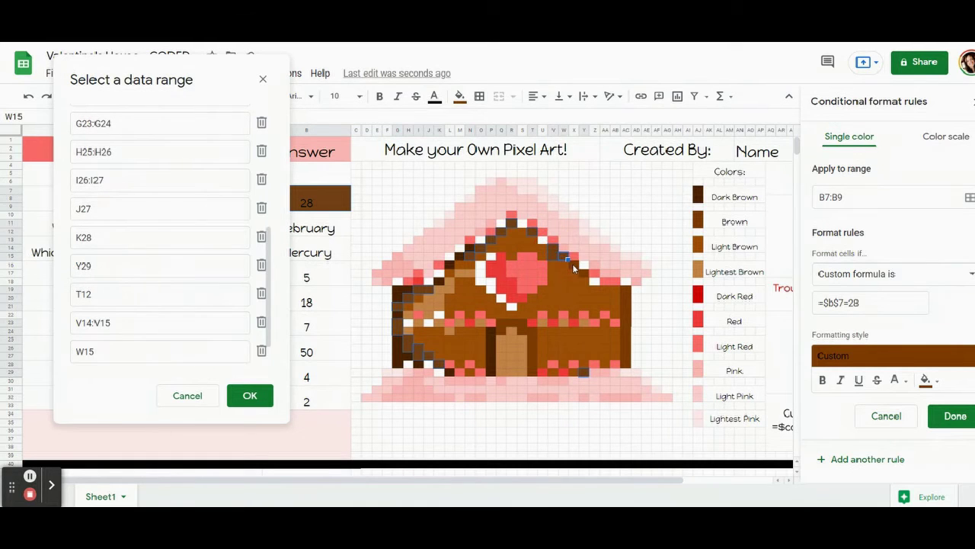
{"action": "left_click", "coordinate": [575, 266], "text": "ctrl"}
{"action": "left_click", "coordinate": [587, 274], "text": "ctrl"}
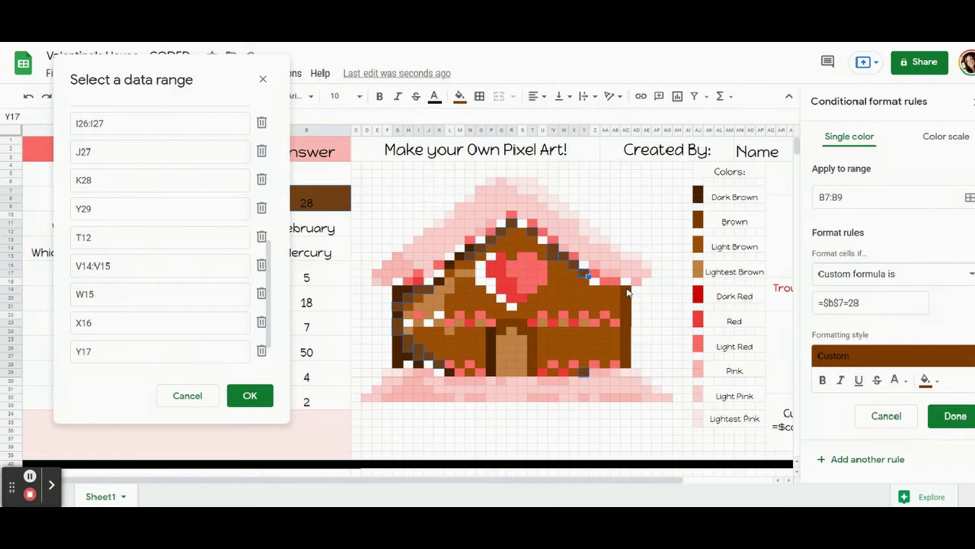
Add the brown wall column AC19:AC28 to the range, leaving out the stray cell X10, and save the rule.
{"action": "left_click", "coordinate": [627, 291], "text": "ctrl"}
{"action": "left_click", "coordinate": [626, 301], "text": "shift"}
{"action": "left_click", "coordinate": [625, 365], "text": "shift"}
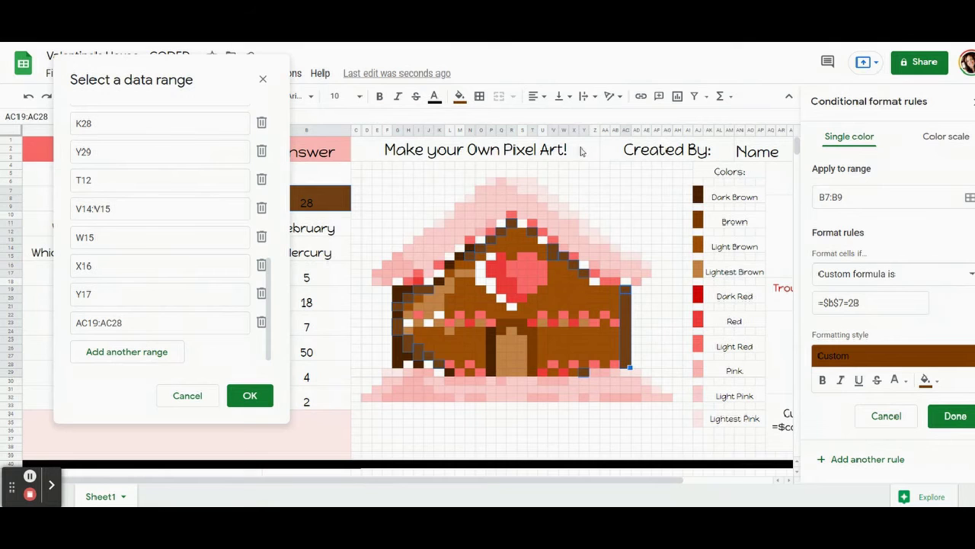
{"action": "left_click", "coordinate": [576, 215], "text": "ctrl"}
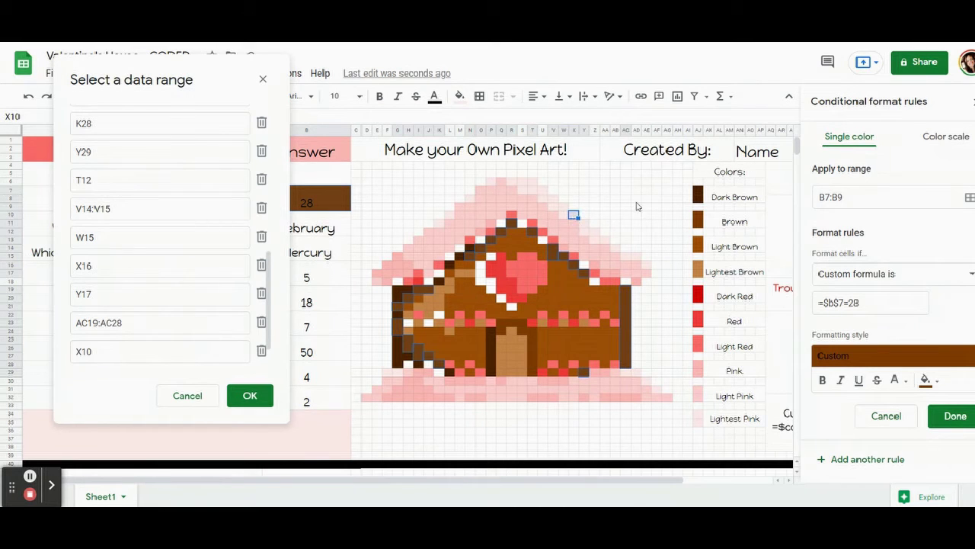
{"action": "key", "text": "ctrl+z"}
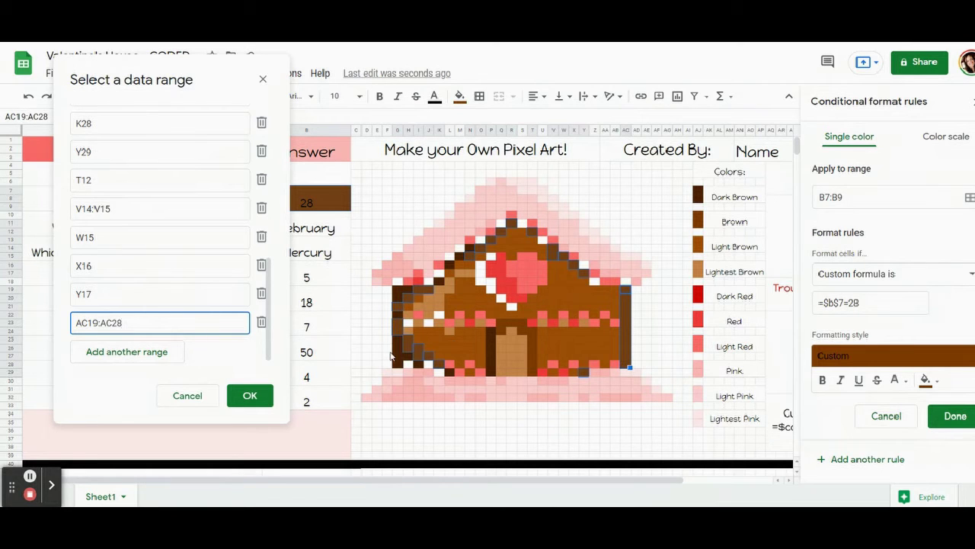
{"action": "left_click", "coordinate": [258, 398]}
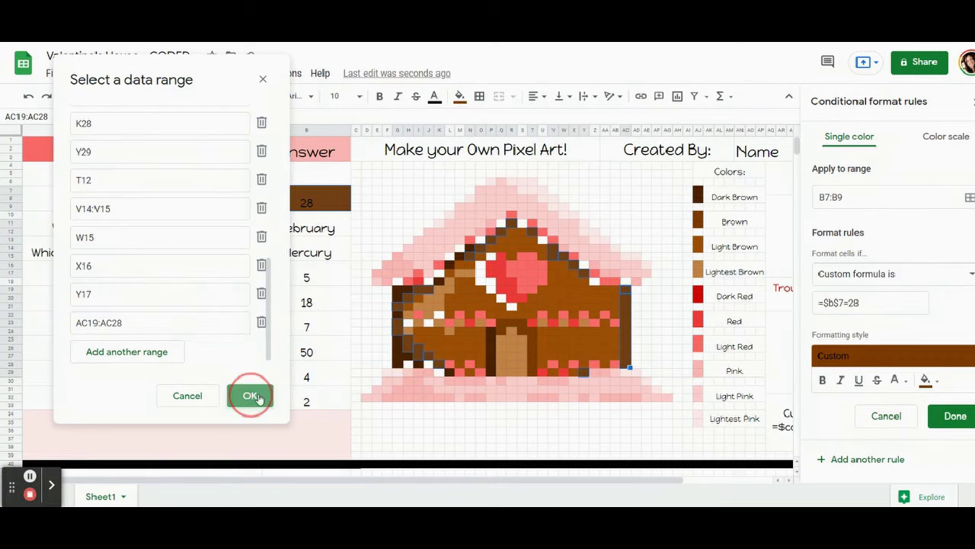
{"action": "left_click", "coordinate": [955, 416]}
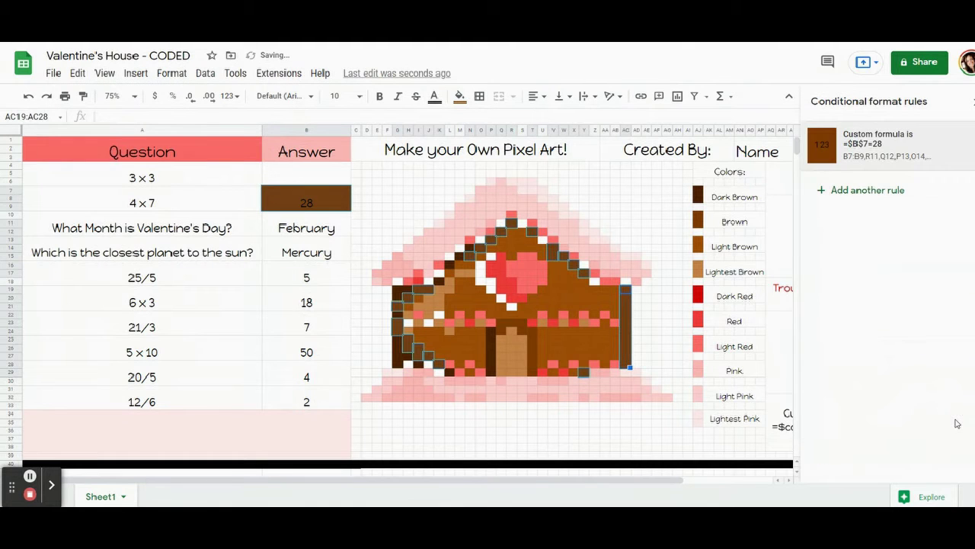
Reset the manual fill colour of the selected brown pixels and deselect them.
{"action": "left_click", "coordinate": [460, 96]}
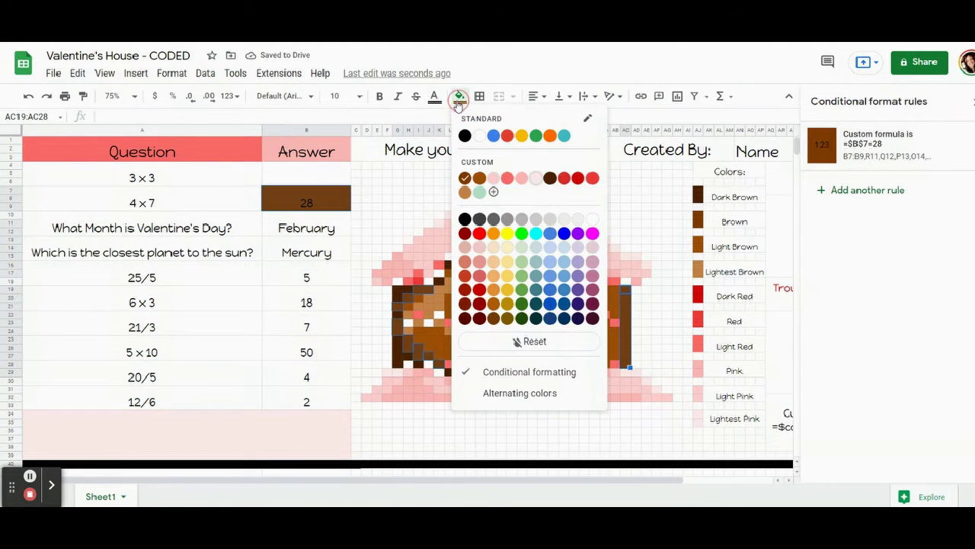
{"action": "left_click", "coordinate": [501, 340]}
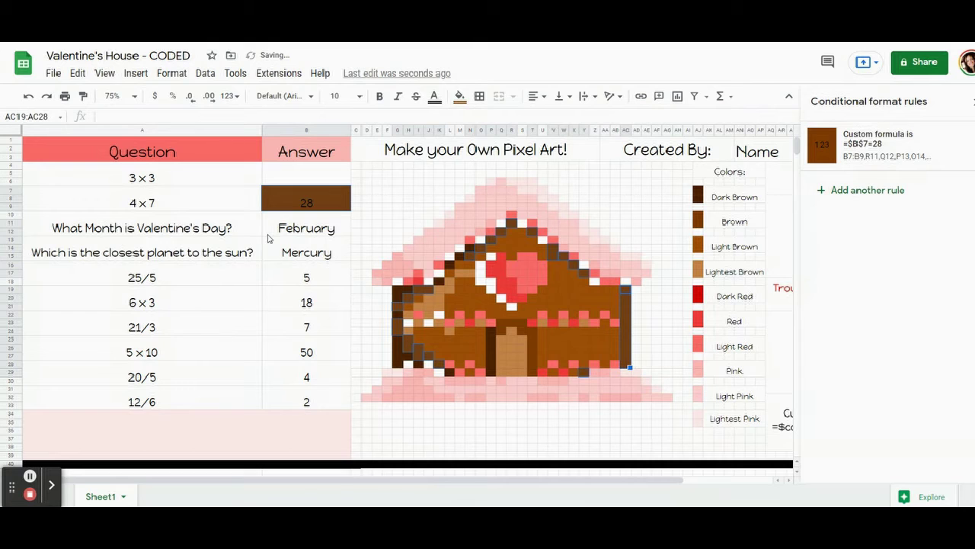
{"action": "left_click", "coordinate": [180, 253]}
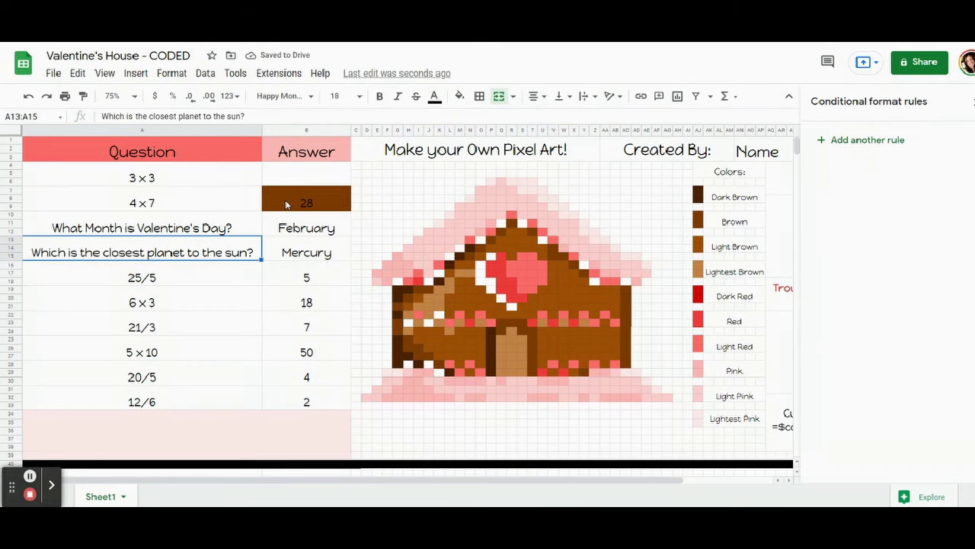
Clear the 4 x 7 answer in B7:B9 to check the brown rule.
{"action": "left_click", "coordinate": [287, 204]}
{"action": "key", "text": "Delete"}
{"action": "left_click", "coordinate": [279, 283]}
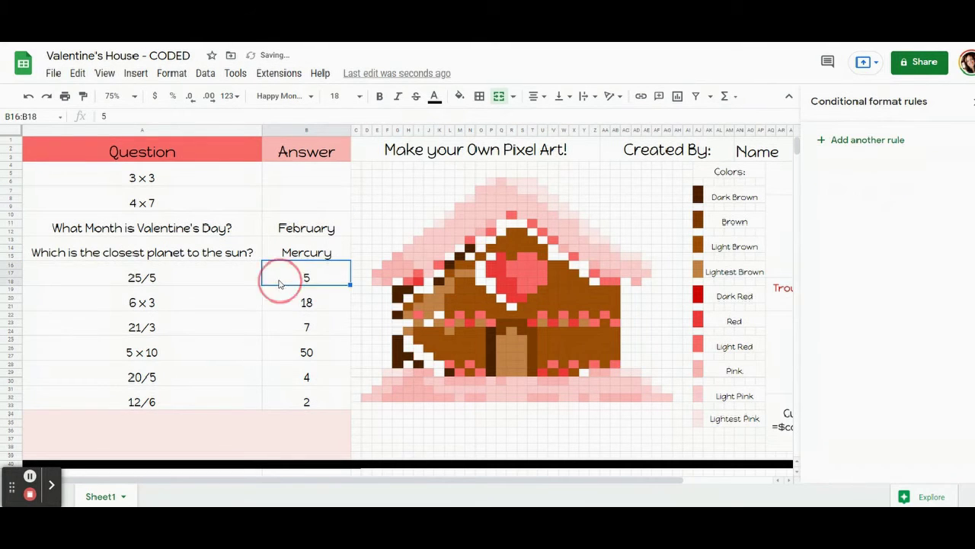
Test both rules by entering 9 for 3 x 3 and 28 for 4 x 7, and clear both answers again.
{"action": "left_click", "coordinate": [289, 184]}
{"action": "type", "text": "9"}
{"action": "key", "text": "Return"}
{"action": "type", "text": "28"}
{"action": "key", "text": "Return"}
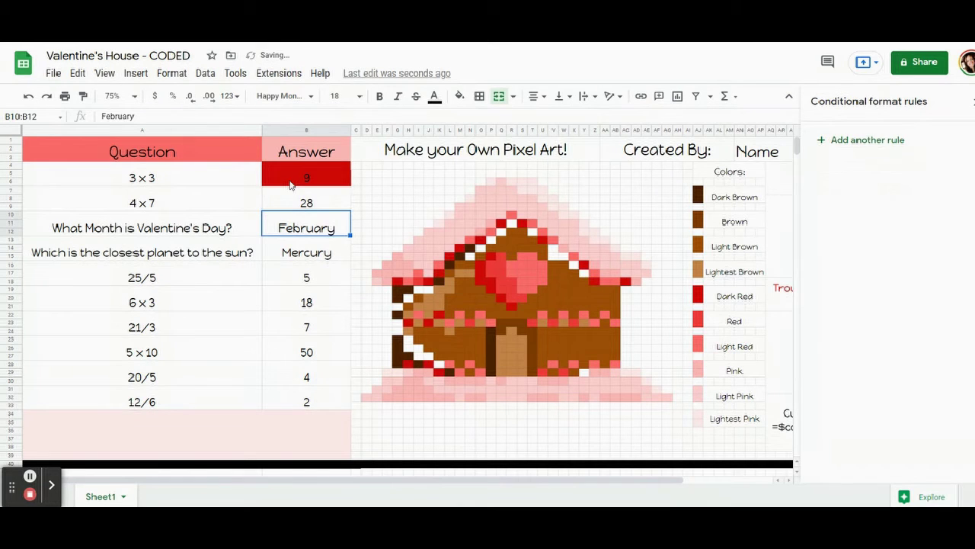
{"action": "key", "text": "Up"}
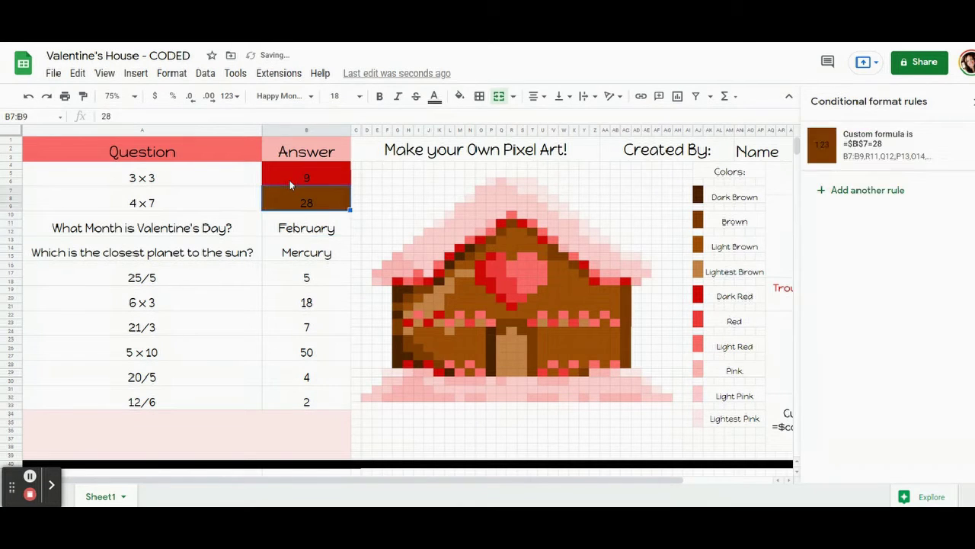
{"action": "key", "text": "Delete"}
{"action": "key", "text": "Up"}
{"action": "key", "text": "Delete"}
{"action": "key", "text": "Down"}
{"action": "key", "text": "Down"}
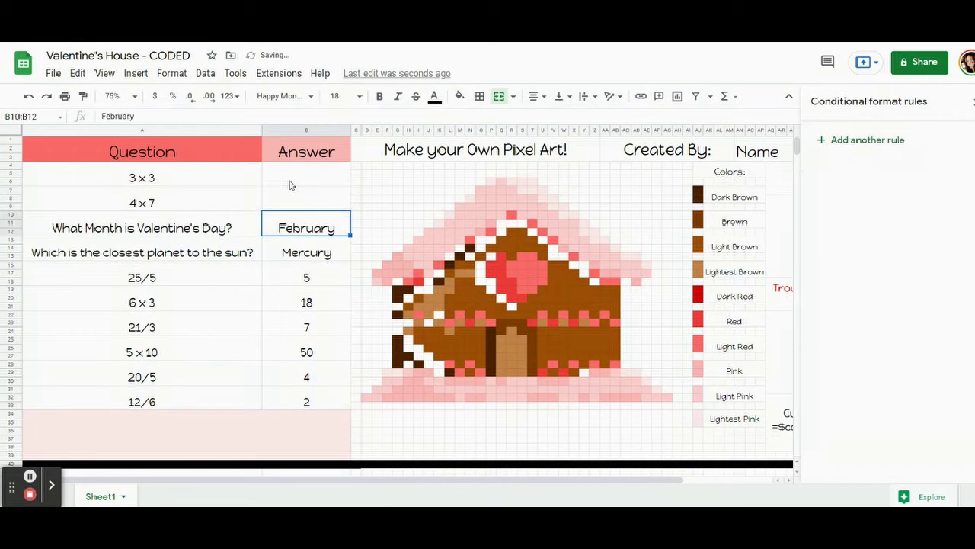
Add a conditional formatting rule for the February answer in B10:B12 with the lightest pink fill, matching roof pixel R6.
{"action": "left_click", "coordinate": [302, 226]}
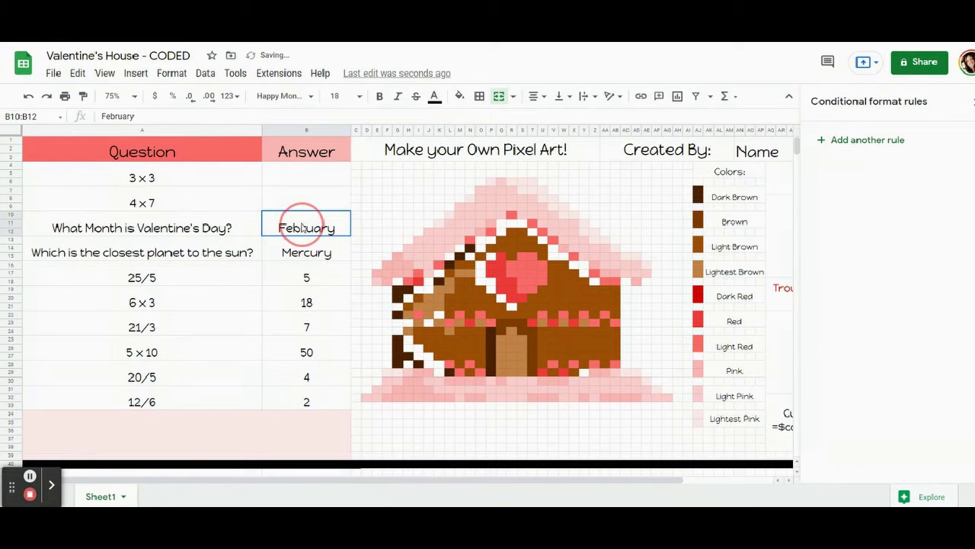
{"action": "left_click", "coordinate": [855, 142]}
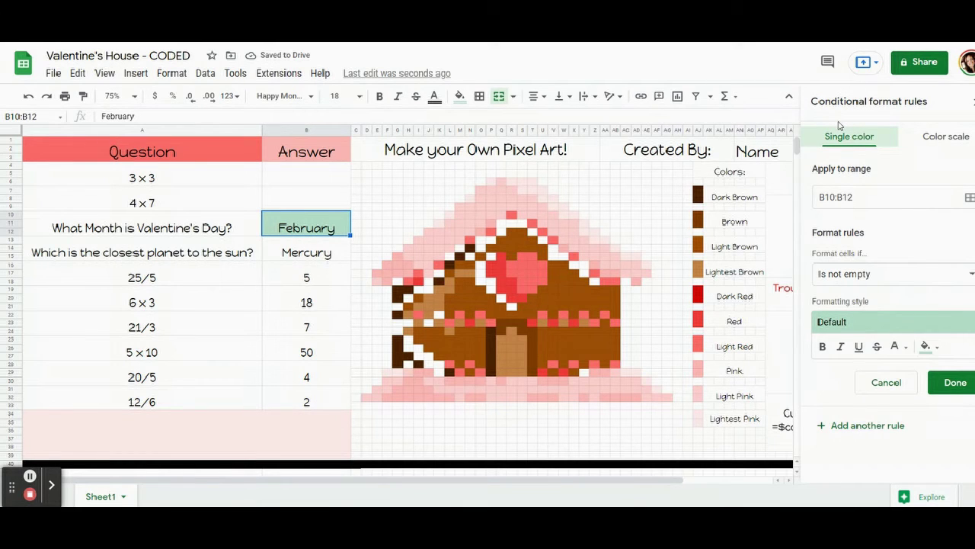
{"action": "left_click", "coordinate": [512, 182]}
{"action": "left_click", "coordinate": [460, 96]}
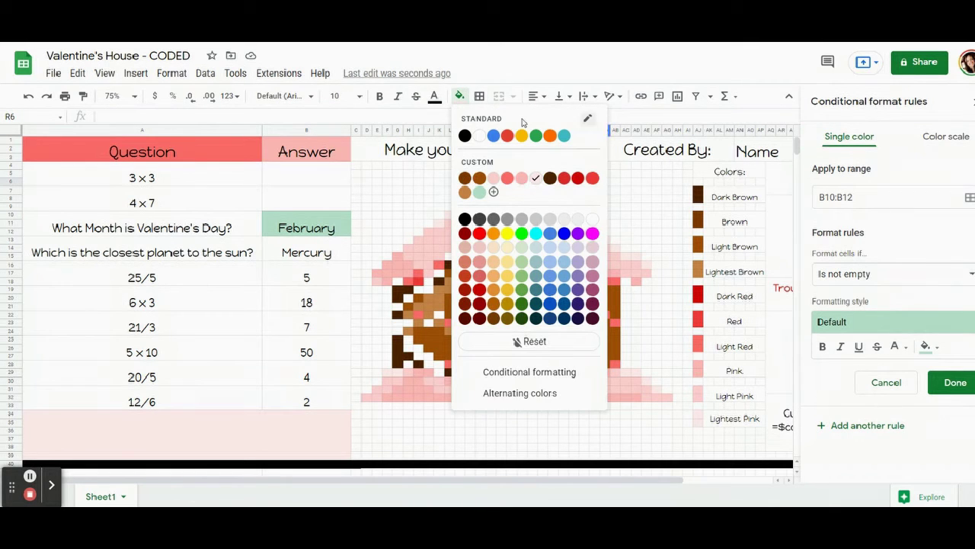
{"action": "left_click", "coordinate": [341, 224]}
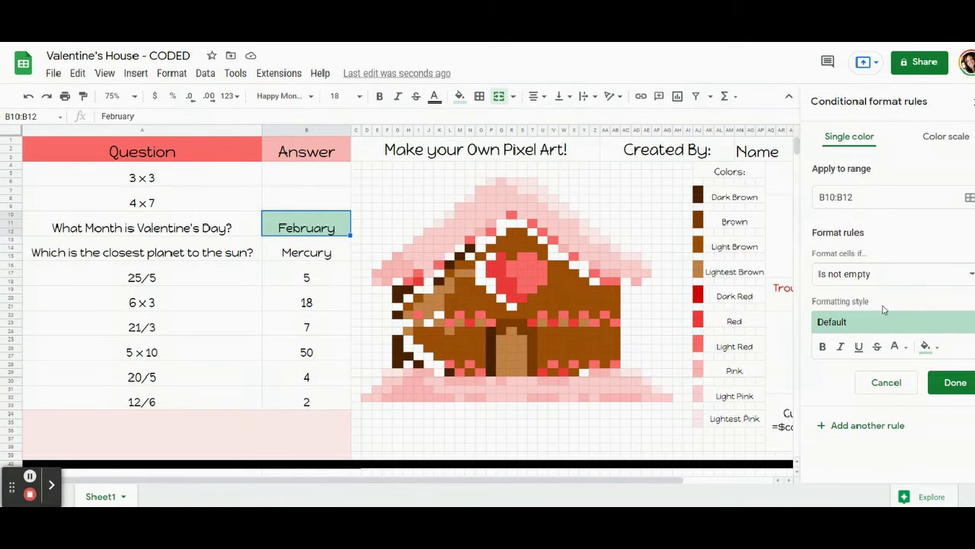
{"action": "left_click", "coordinate": [925, 346]}
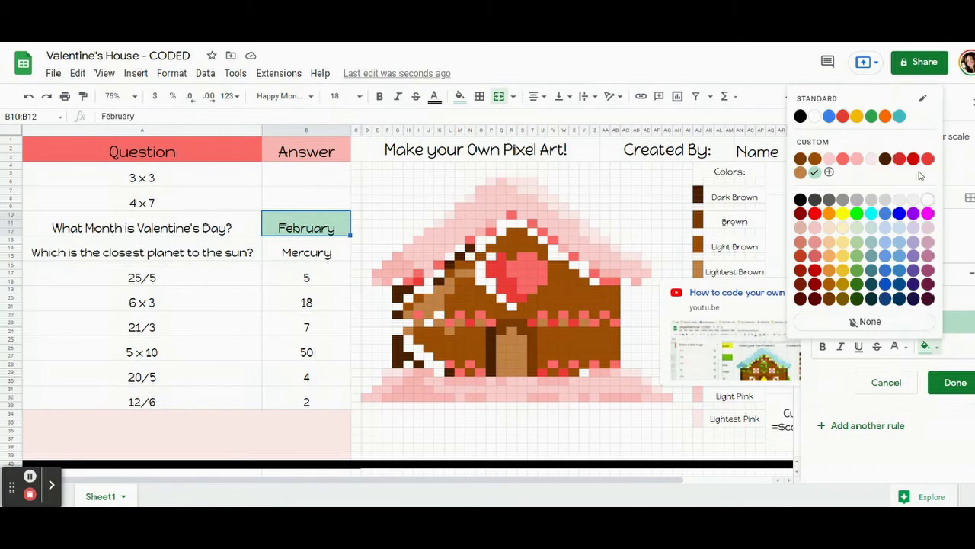
{"action": "left_click", "coordinate": [870, 162]}
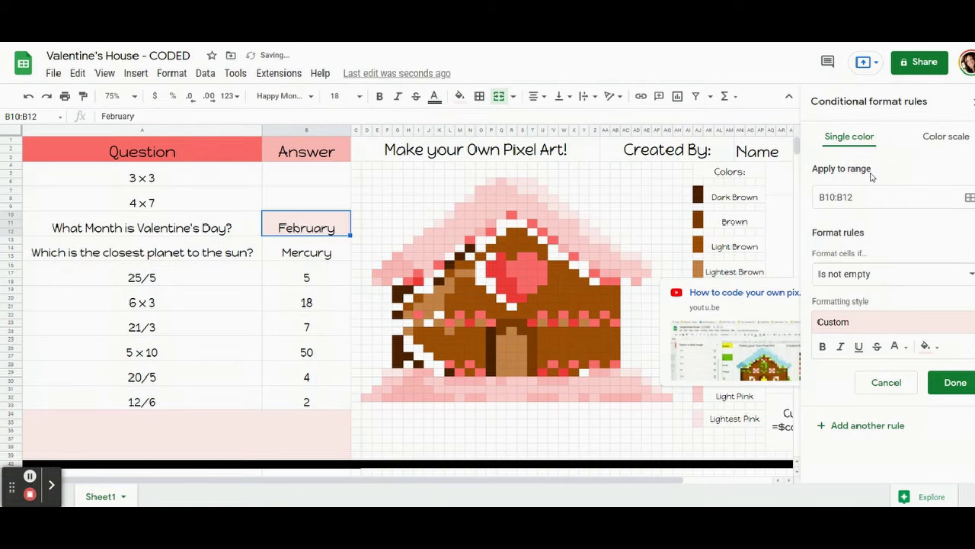
Set the rule's condition to the custom formula =$b$10="February", with the text answer in quotation marks.
{"action": "left_click", "coordinate": [882, 275]}
{"action": "scroll", "coordinate": [871, 381], "scroll_direction": "down", "scroll_amount": 3}
{"action": "left_click", "coordinate": [862, 487]}
{"action": "left_click", "coordinate": [873, 301]}
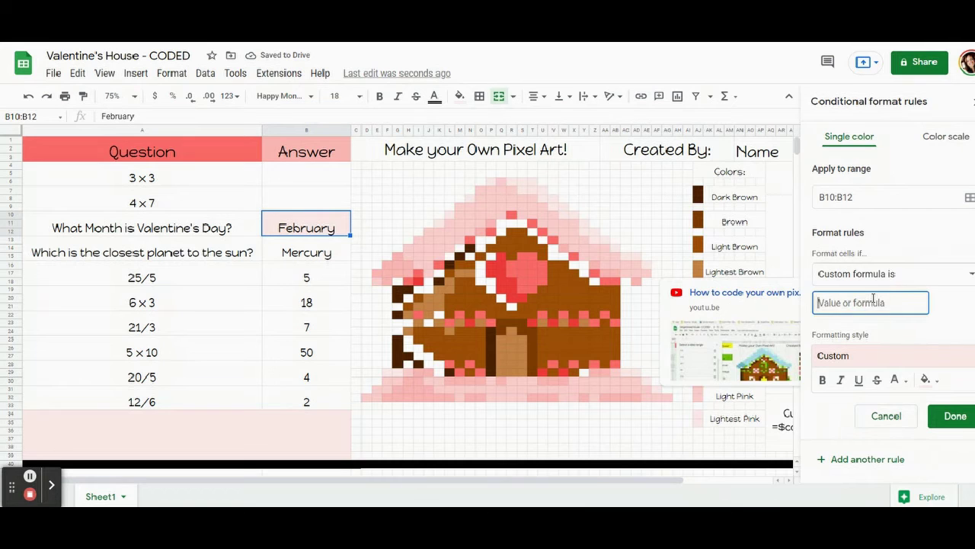
{"action": "type", "text": "=$b"}
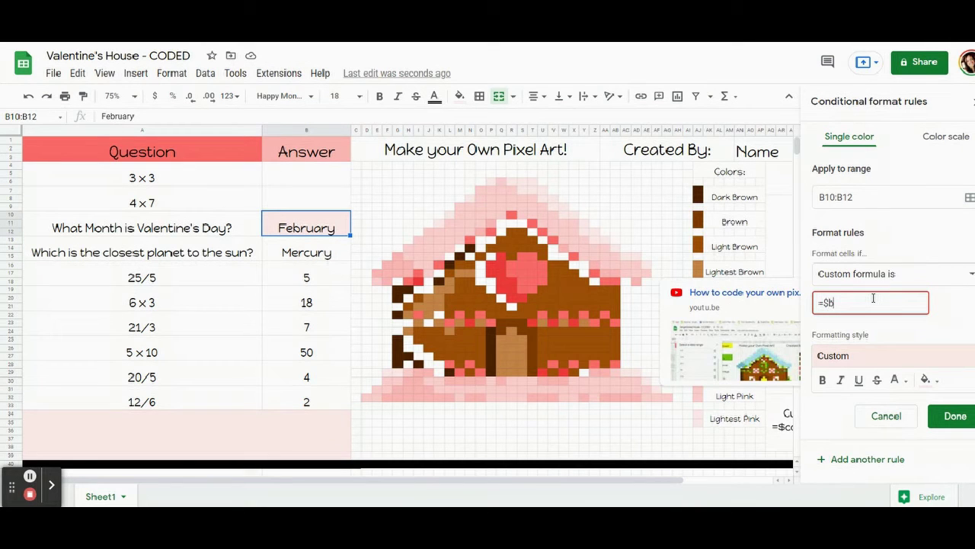
{"action": "type", "text": "$10=February"}
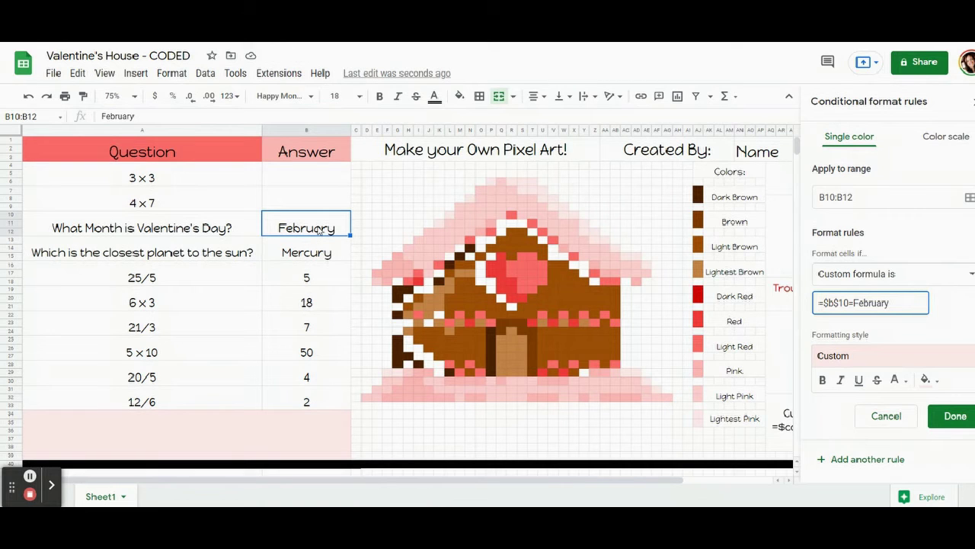
{"action": "left_click", "coordinate": [853, 303]}
{"action": "type", "text": "\""}
{"action": "left_click", "coordinate": [893, 305]}
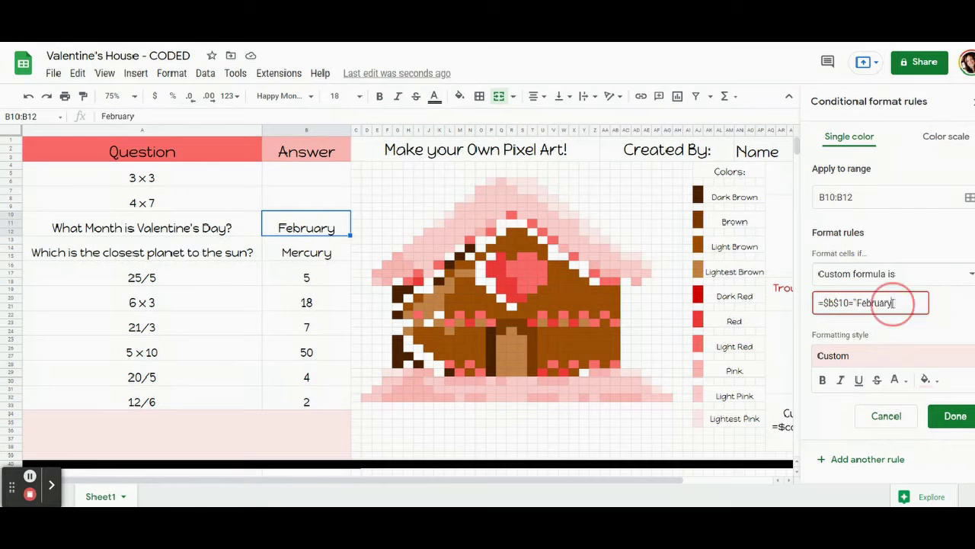
{"action": "type", "text": "\""}
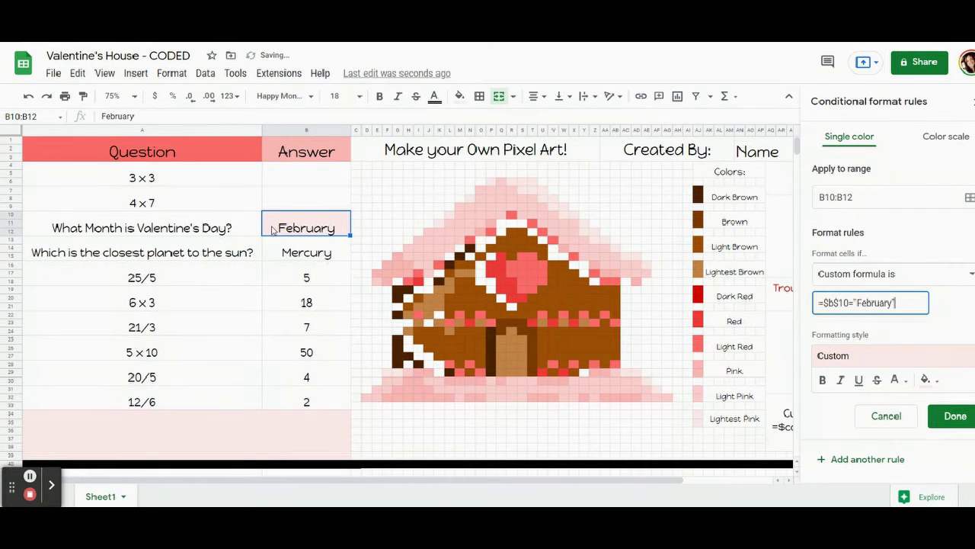
Extend the rule's range with the lightest pink pixels P6, N8, L10 and K11 on the roof's left slope.
{"action": "left_click", "coordinate": [967, 199]}
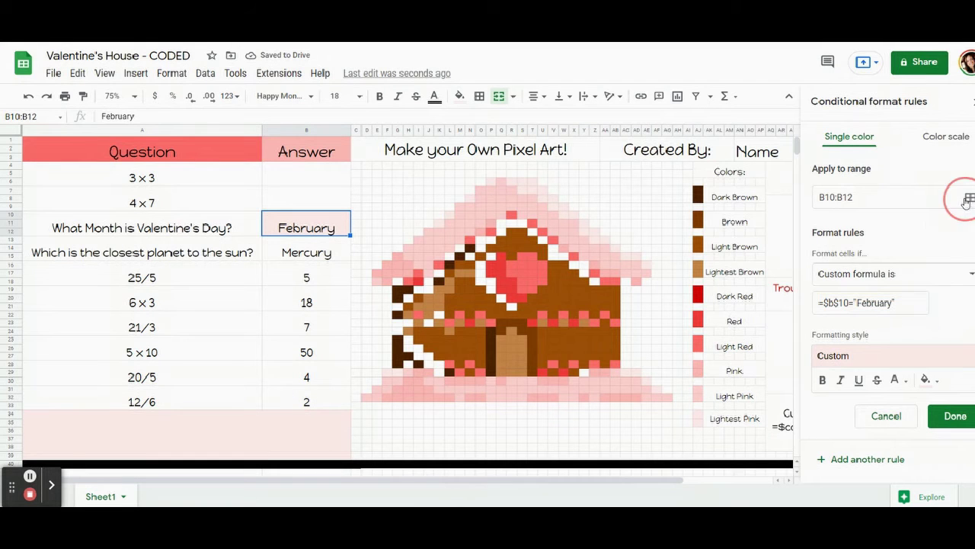
{"action": "left_click_drag", "start_coordinate": [503, 204], "coordinate": [169, 90]}
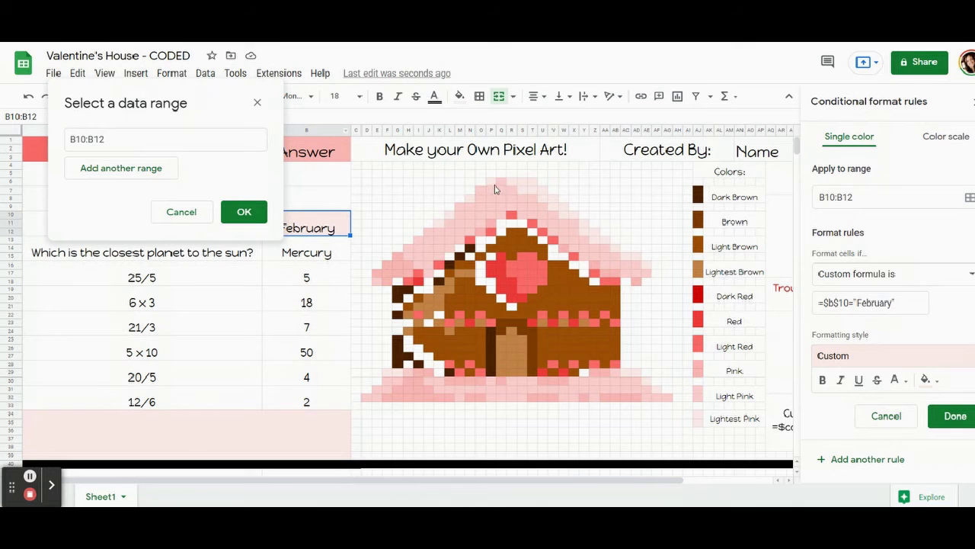
{"action": "left_click", "coordinate": [470, 199], "text": "ctrl"}
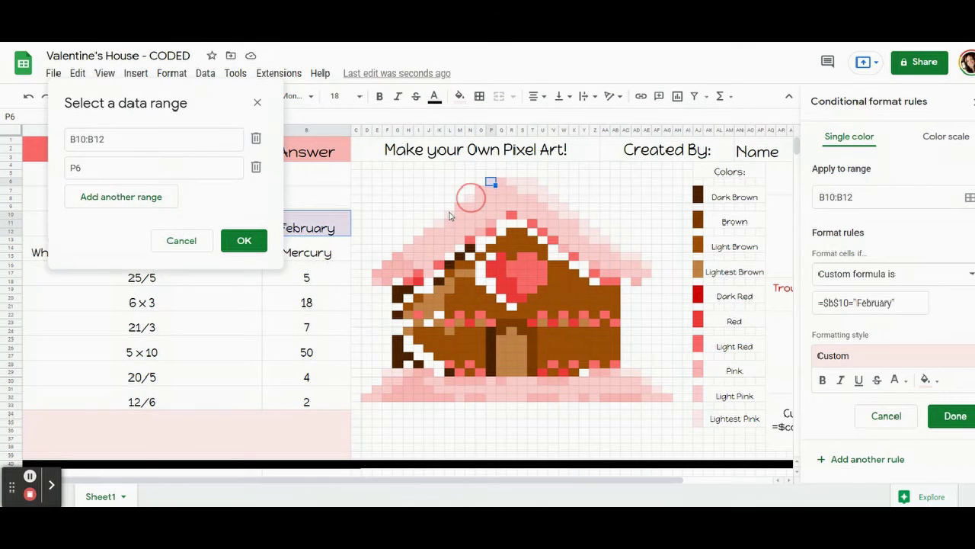
{"action": "left_click", "coordinate": [471, 198], "text": "ctrl"}
{"action": "left_click", "coordinate": [449, 215], "text": "ctrl"}
{"action": "left_click", "coordinate": [440, 222], "text": "ctrl"}
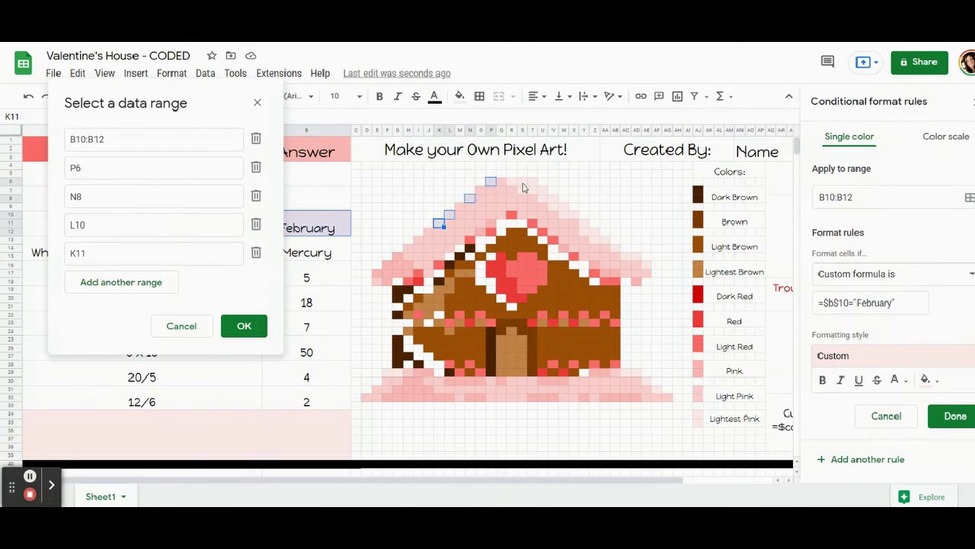
Add the lightest pink pixels along the roof's right slope to the range, from the peak down to AE16.
{"action": "left_click", "coordinate": [511, 181], "text": "ctrl"}
{"action": "left_click_drag", "start_coordinate": [521, 181], "coordinate": [636, 257]}
{"action": "left_click", "coordinate": [543, 192], "text": "ctrl"}
{"action": "left_click", "coordinate": [583, 222], "text": "ctrl"}
{"action": "left_click", "coordinate": [615, 248], "text": "ctrl"}
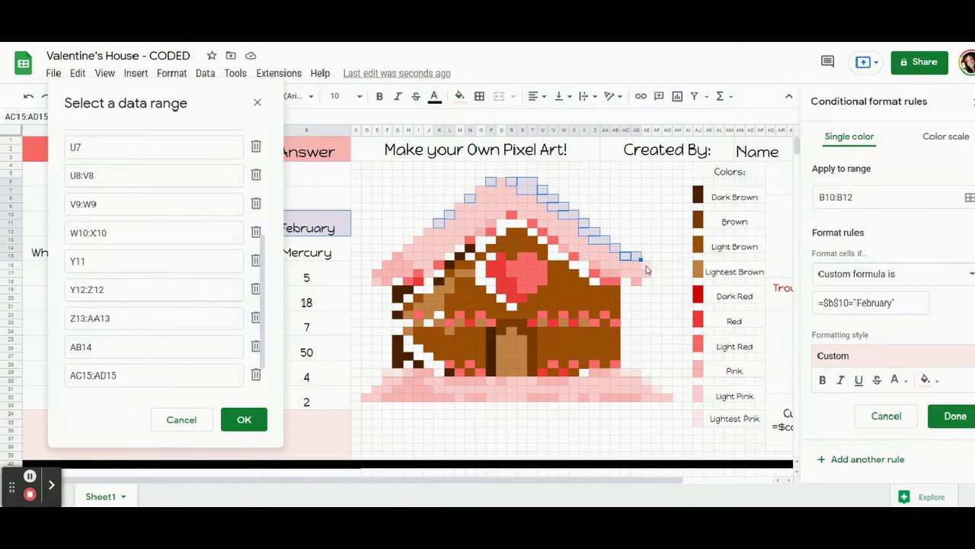
{"action": "left_click", "coordinate": [644, 265], "text": "ctrl"}
Add the lightest pink ground pixels F29:G29, AC29:AD29, AE30 and AF31 to the range and save the rule.
{"action": "left_click_drag", "start_coordinate": [386, 372], "coordinate": [396, 372]}
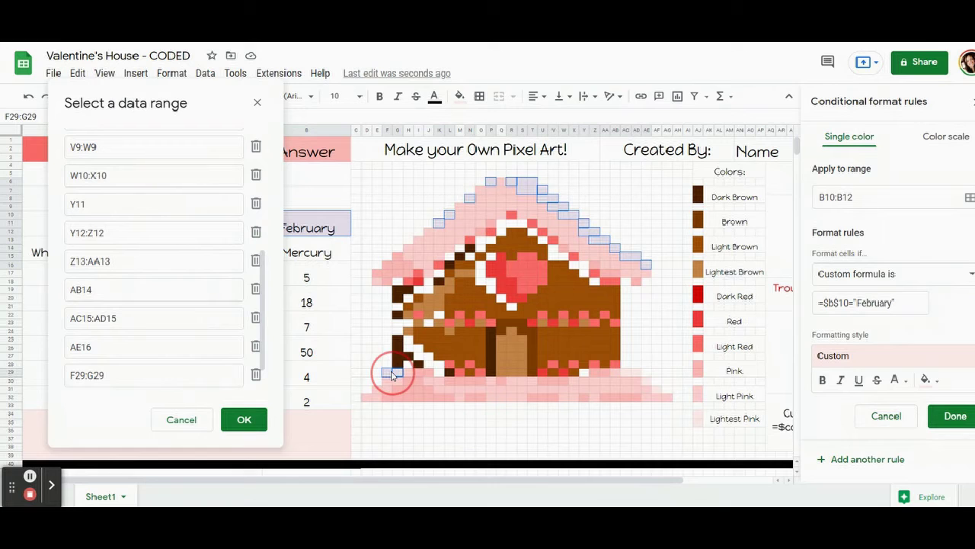
{"action": "left_click_drag", "start_coordinate": [625, 372], "coordinate": [636, 374]}
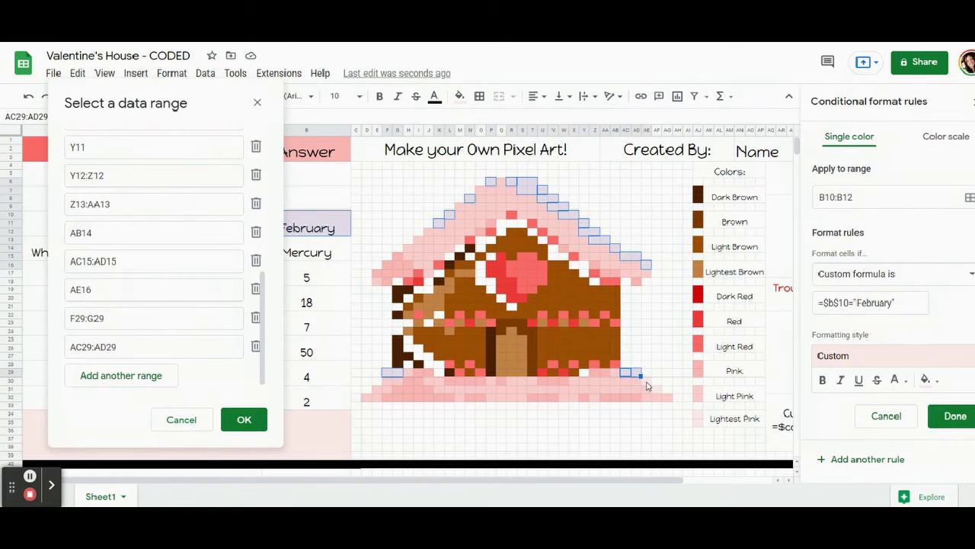
{"action": "left_click", "coordinate": [646, 381], "text": "ctrl"}
{"action": "left_click", "coordinate": [657, 390], "text": "ctrl"}
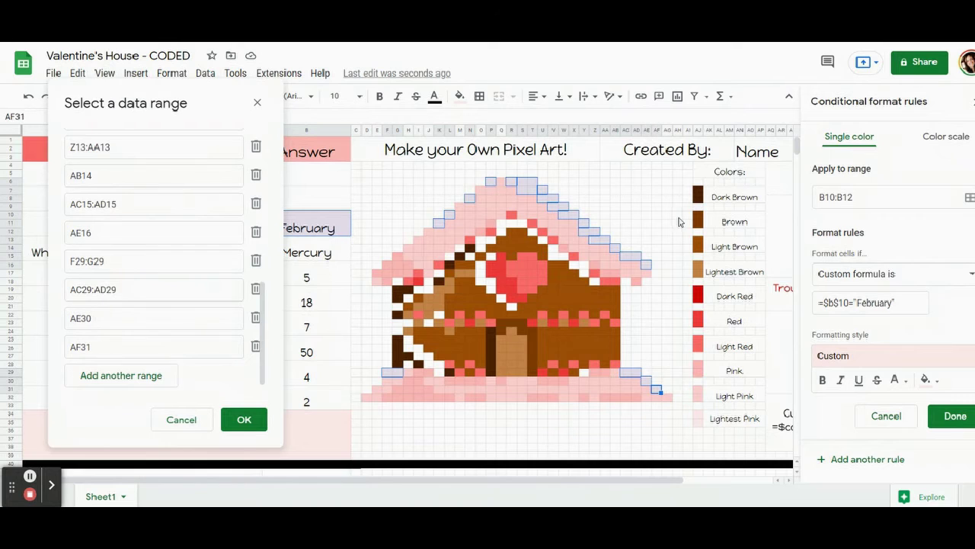
{"action": "left_click", "coordinate": [241, 422]}
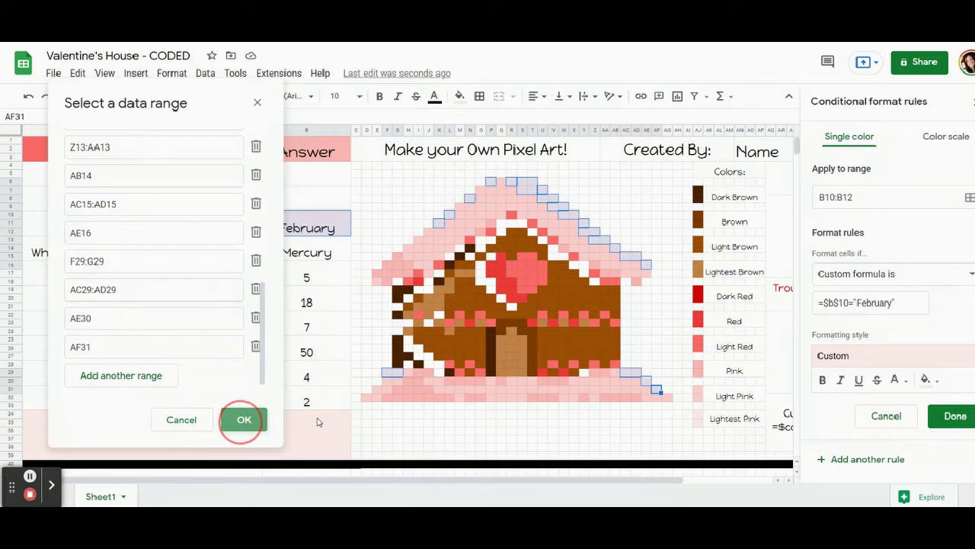
{"action": "left_click", "coordinate": [949, 419]}
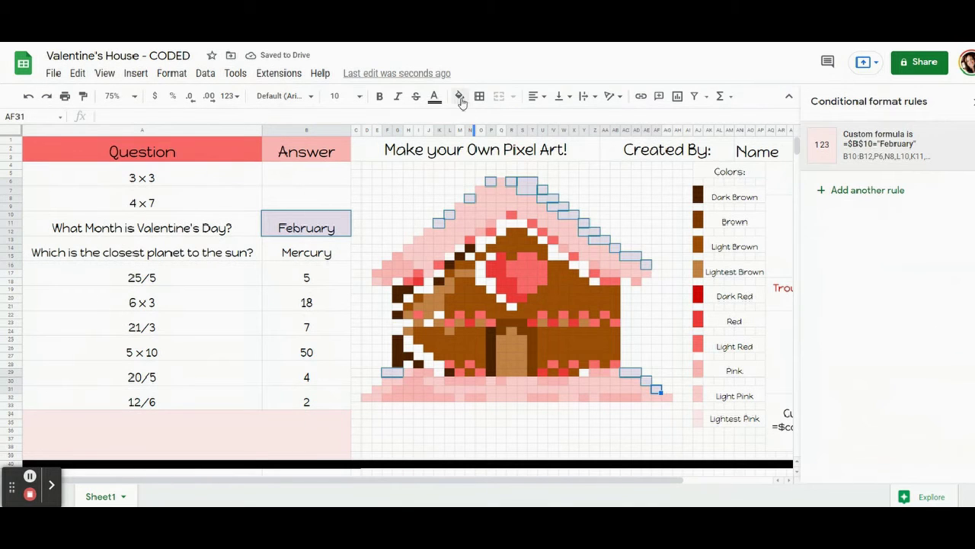
Reset the manual fill colour of the selected lightest pink pixels and clear the February answer in B10:B12.
{"action": "left_click", "coordinate": [459, 96]}
{"action": "left_click", "coordinate": [498, 343]}
{"action": "left_click", "coordinate": [319, 232]}
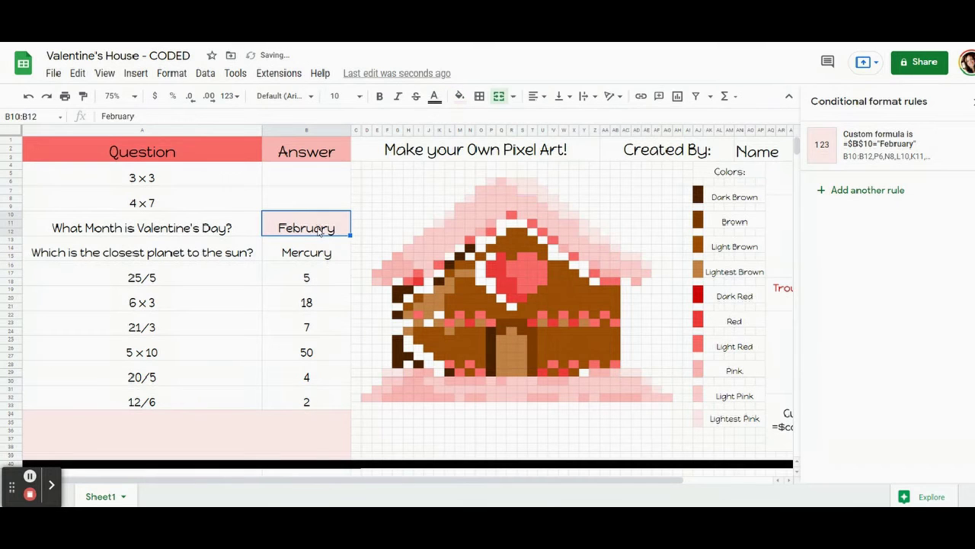
{"action": "key", "text": "Delete"}
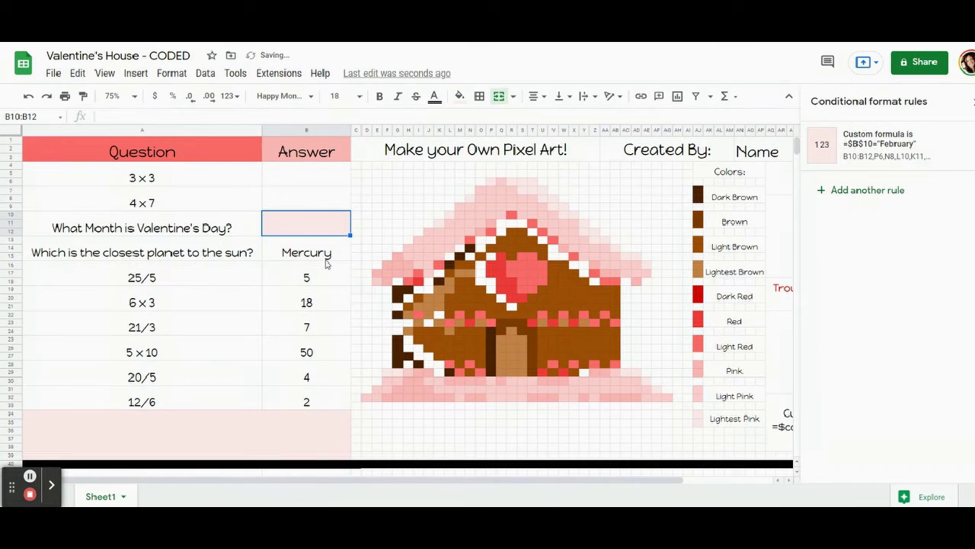
Add a conditional formatting rule for the Mercury answer in B13:B15 with a dark brown fill, matching pixel N14, and white text.
{"action": "left_click", "coordinate": [291, 254]}
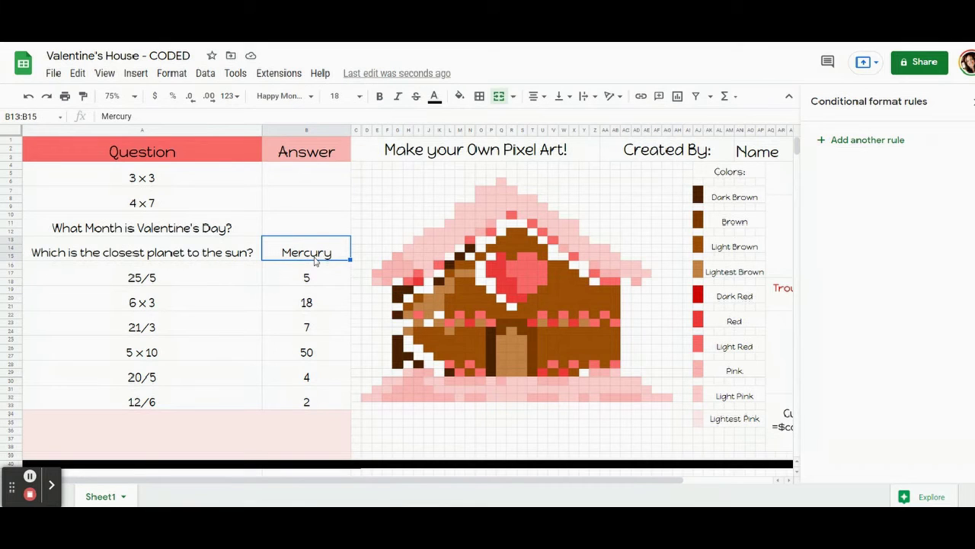
{"action": "left_click", "coordinate": [853, 146]}
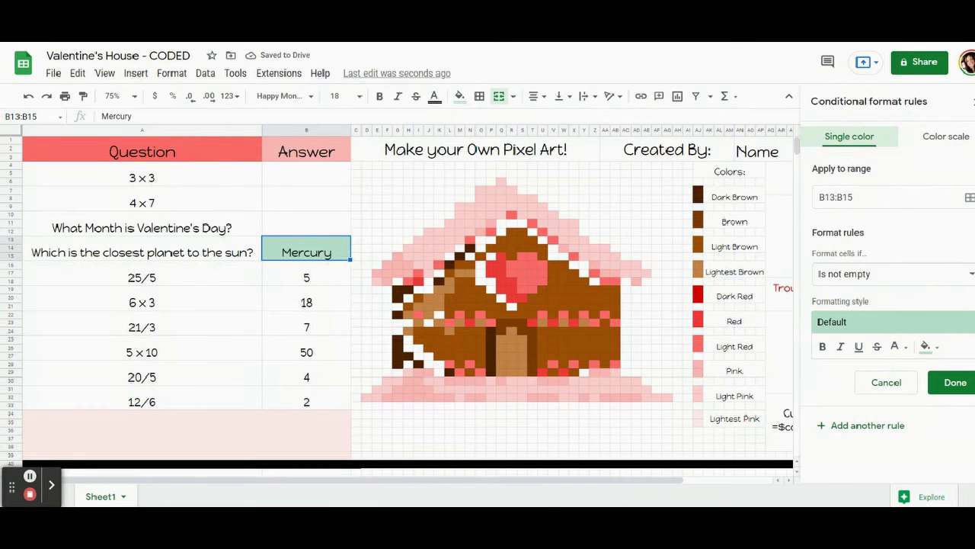
{"action": "left_click", "coordinate": [926, 346]}
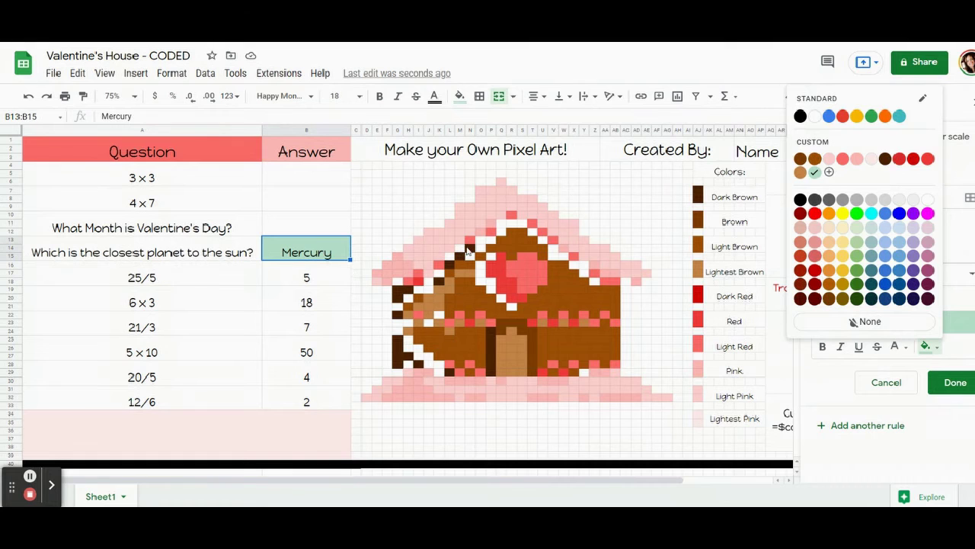
{"action": "left_click", "coordinate": [466, 245]}
{"action": "left_click", "coordinate": [459, 96]}
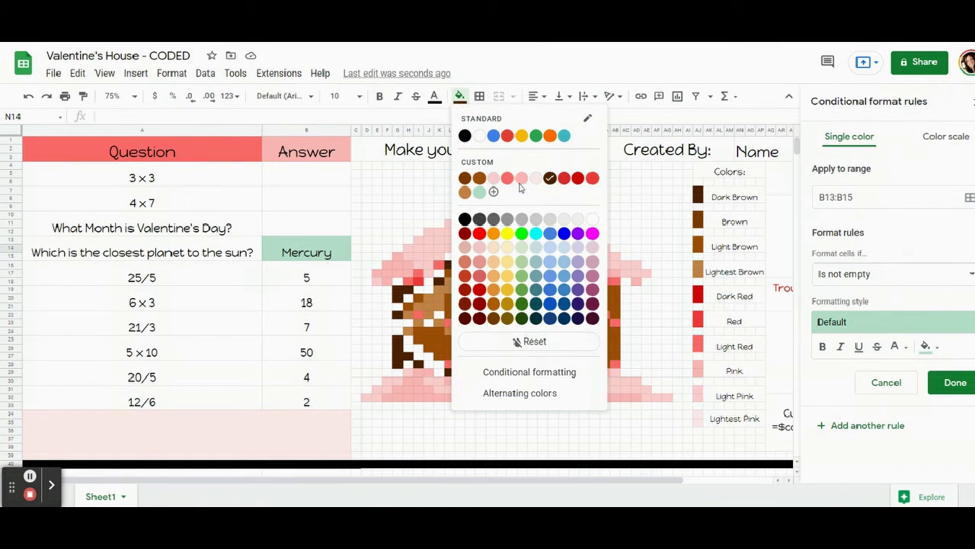
{"action": "left_click", "coordinate": [287, 251]}
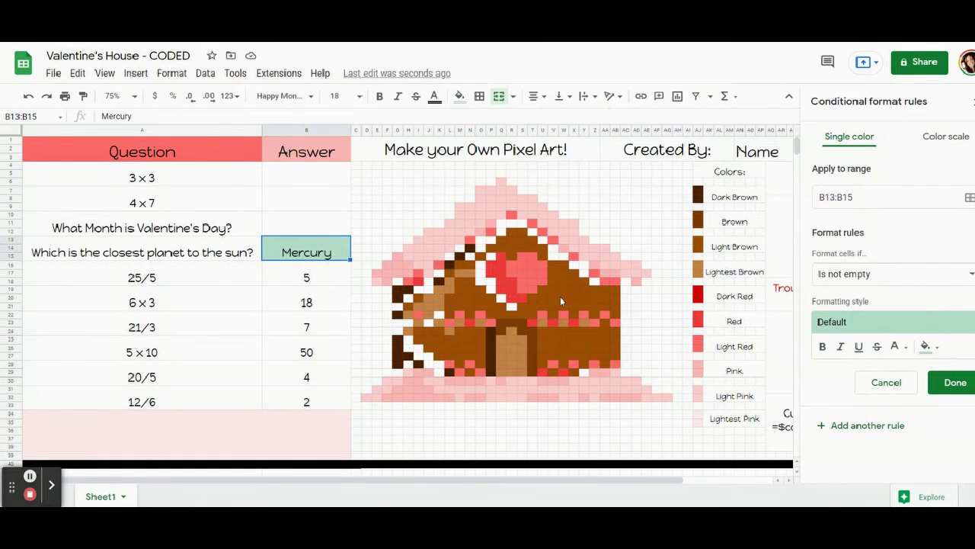
{"action": "left_click", "coordinate": [926, 346]}
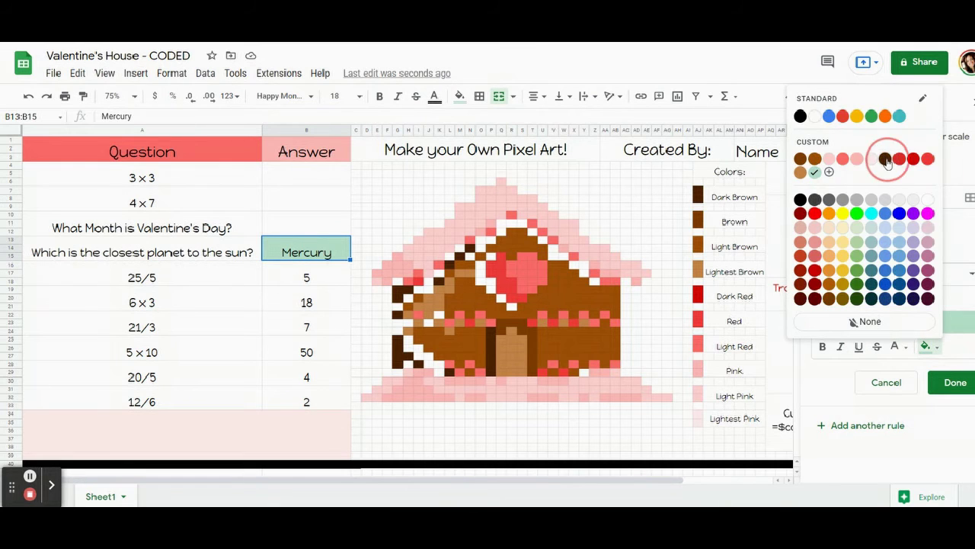
{"action": "left_click", "coordinate": [891, 159]}
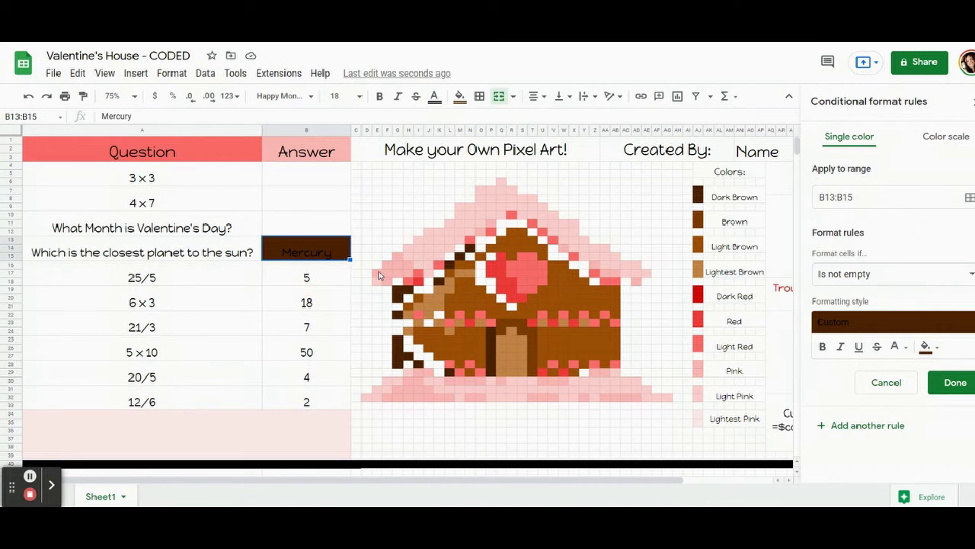
{"action": "left_click", "coordinate": [906, 352]}
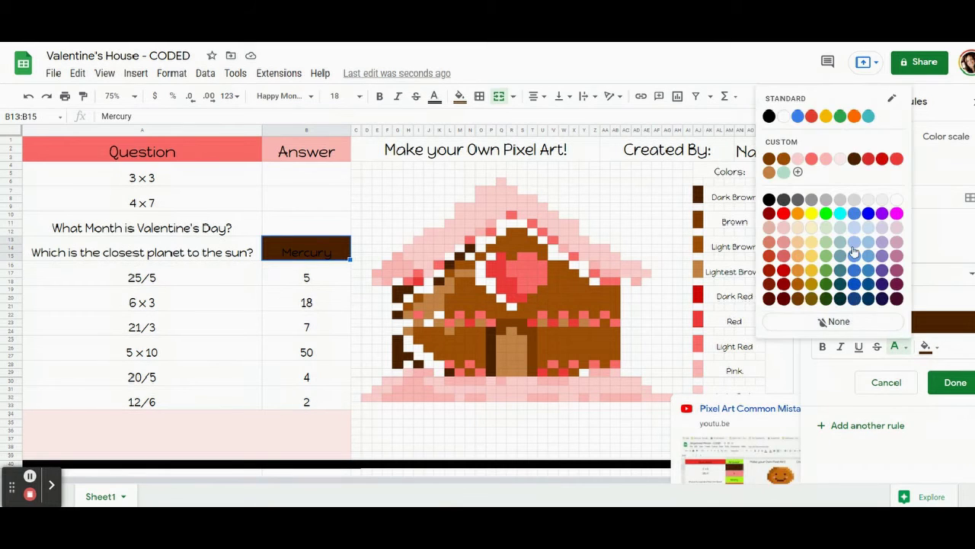
{"action": "left_click", "coordinate": [785, 119]}
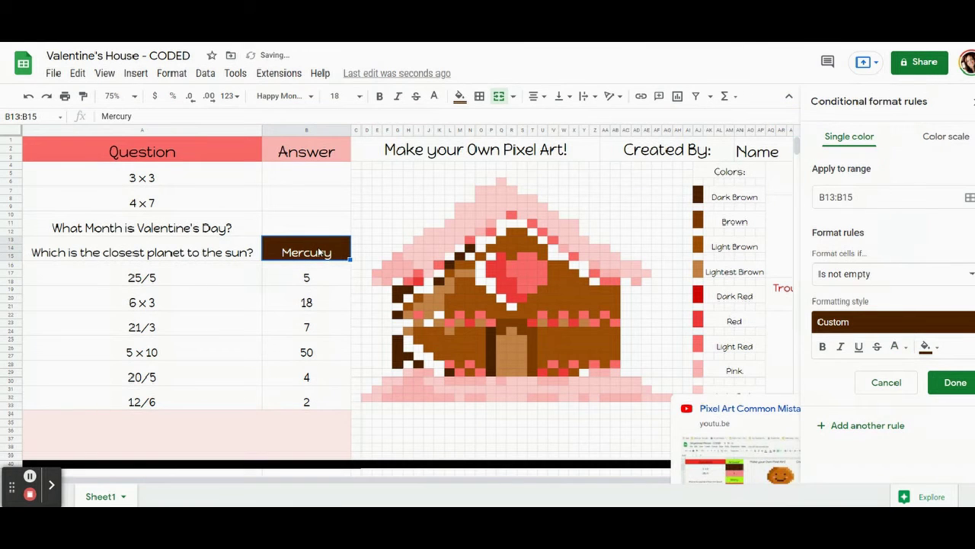
Set the rule's condition to the custom formula =$b$13="Mercury".
{"action": "left_click", "coordinate": [868, 273]}
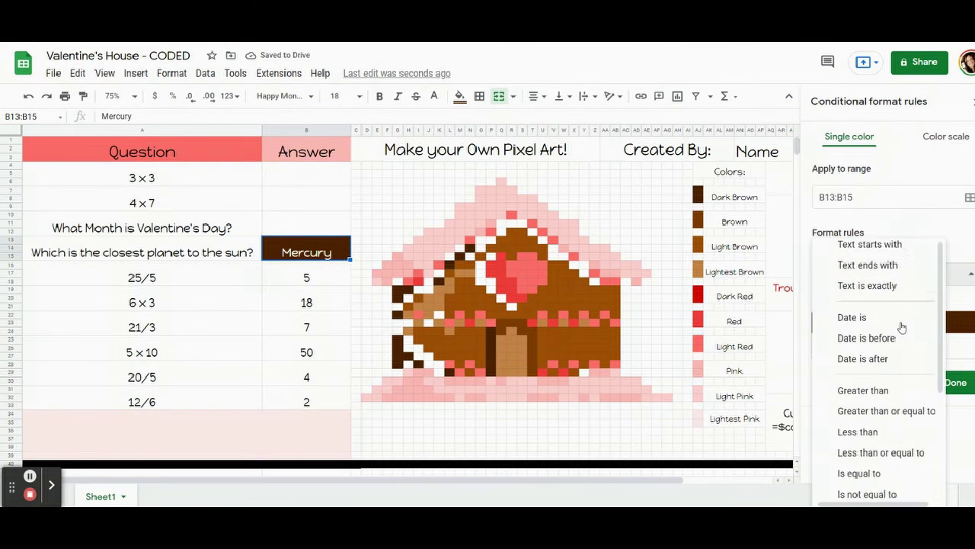
{"action": "scroll", "coordinate": [871, 419], "scroll_direction": "down", "scroll_amount": 3}
{"action": "left_click", "coordinate": [871, 493]}
{"action": "left_click", "coordinate": [860, 301]}
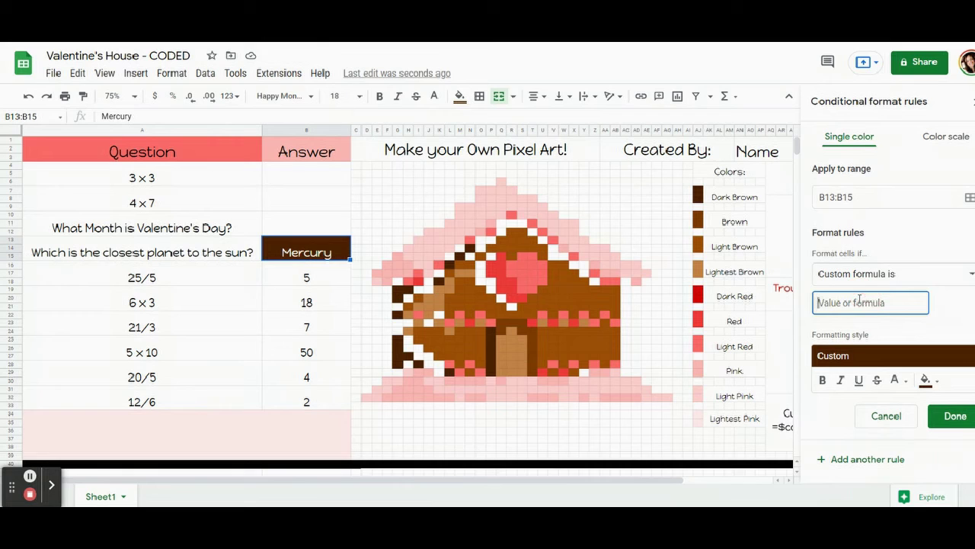
{"action": "type", "text": "=$b$13="}
{"action": "type", "text": "\"Mercury"}
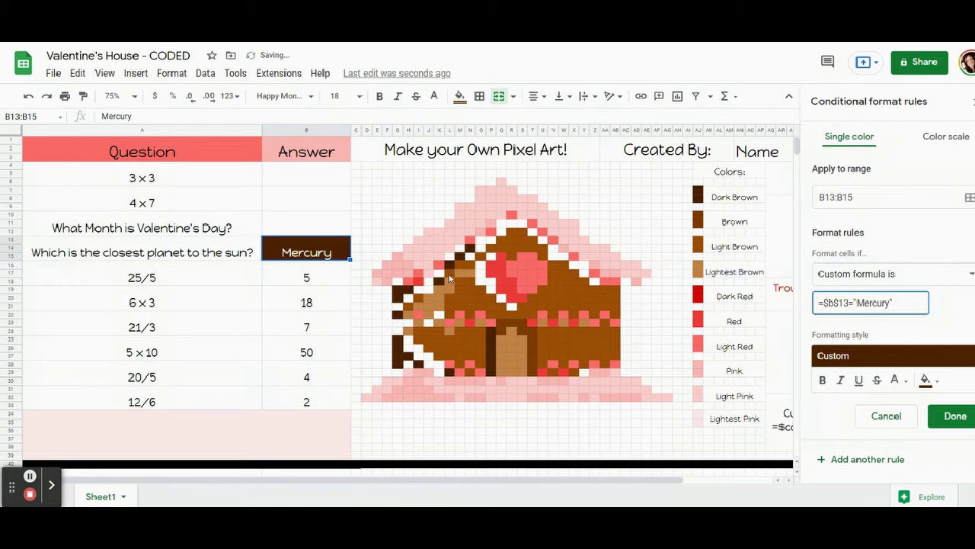
Add the dark brown left-wall and base pixels G19:H19, G20, G22, G25:G28, H27, I28 and L29 to the Mercury rule's range.
{"action": "left_click", "coordinate": [970, 198]}
{"action": "left_click_drag", "start_coordinate": [522, 221], "coordinate": [195, 81]}
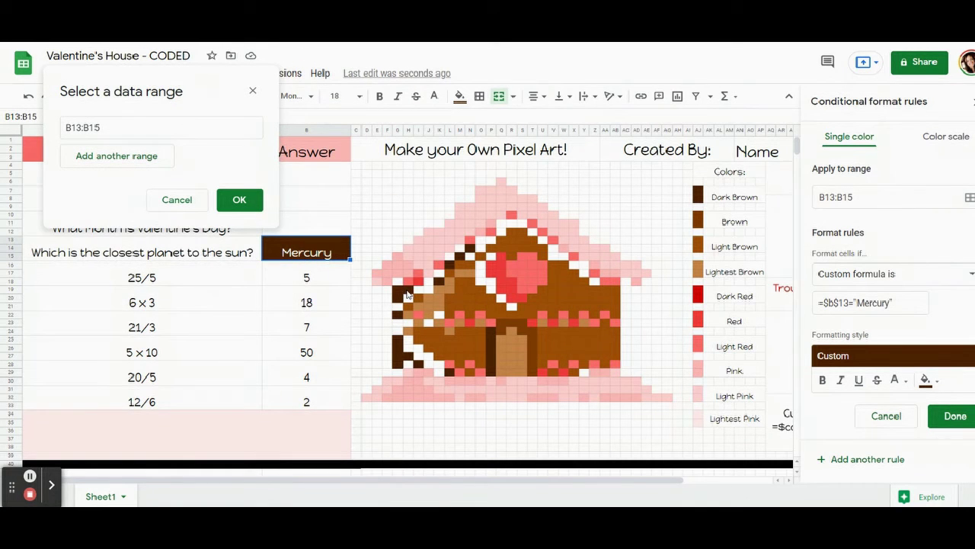
{"action": "left_click_drag", "start_coordinate": [396, 289], "coordinate": [405, 289]}
{"action": "left_click", "coordinate": [397, 297], "text": "ctrl"}
{"action": "left_click", "coordinate": [396, 314], "text": "ctrl"}
{"action": "left_click_drag", "start_coordinate": [397, 338], "coordinate": [397, 366]}
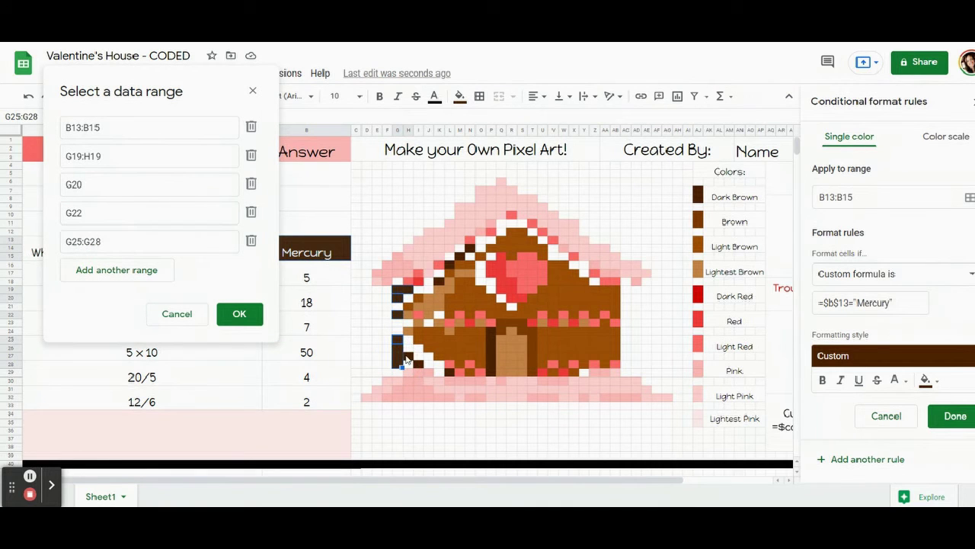
{"action": "left_click", "coordinate": [412, 358], "text": "ctrl"}
{"action": "left_click", "coordinate": [421, 367], "text": "ctrl"}
{"action": "left_click", "coordinate": [451, 374], "text": "ctrl"}
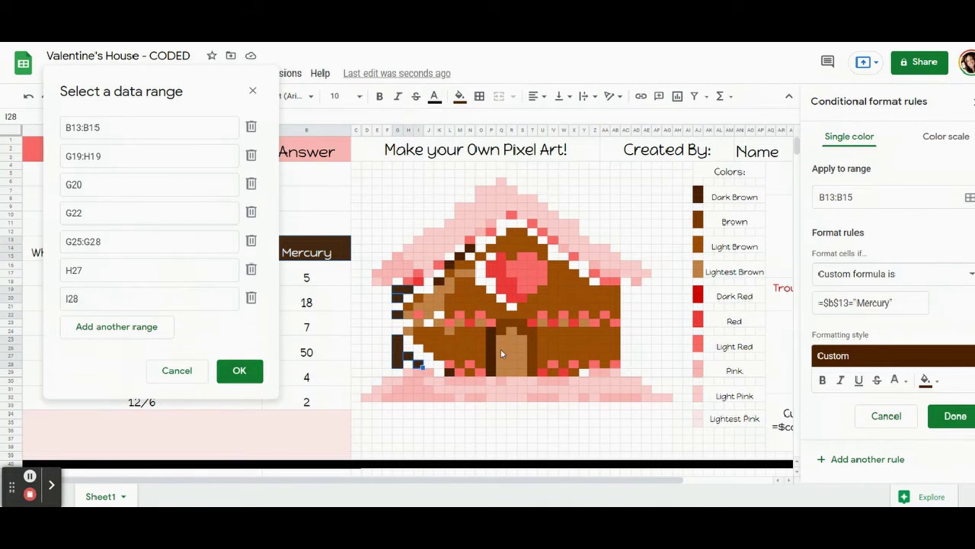
Add the dark brown door-edge pixels P24:P29 and roof-edge pixels K18, L16, M15 and N14 to the range and save the rule.
{"action": "left_click_drag", "start_coordinate": [490, 372], "coordinate": [490, 328]}
{"action": "left_click", "coordinate": [441, 284], "text": "ctrl"}
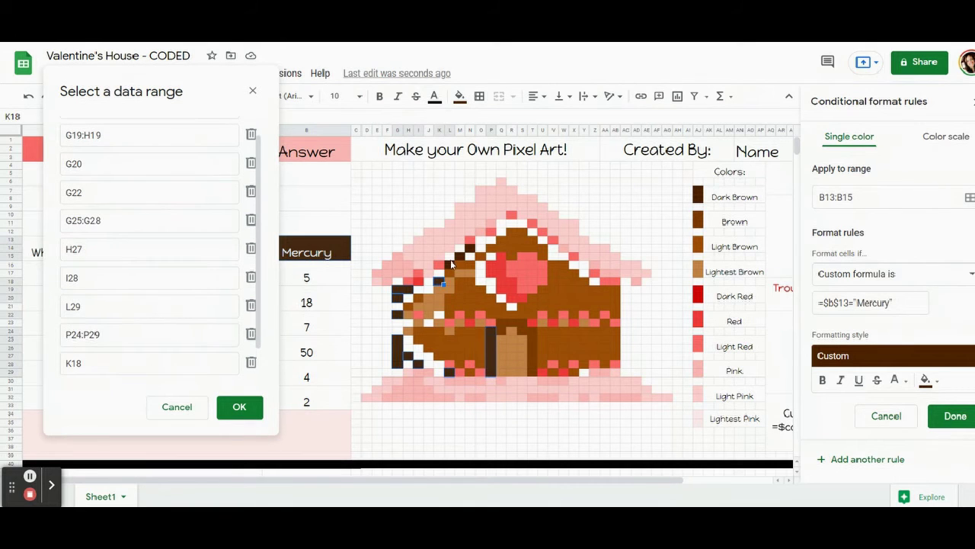
{"action": "left_click", "coordinate": [454, 259], "text": "ctrl"}
{"action": "left_click", "coordinate": [473, 249], "text": "ctrl"}
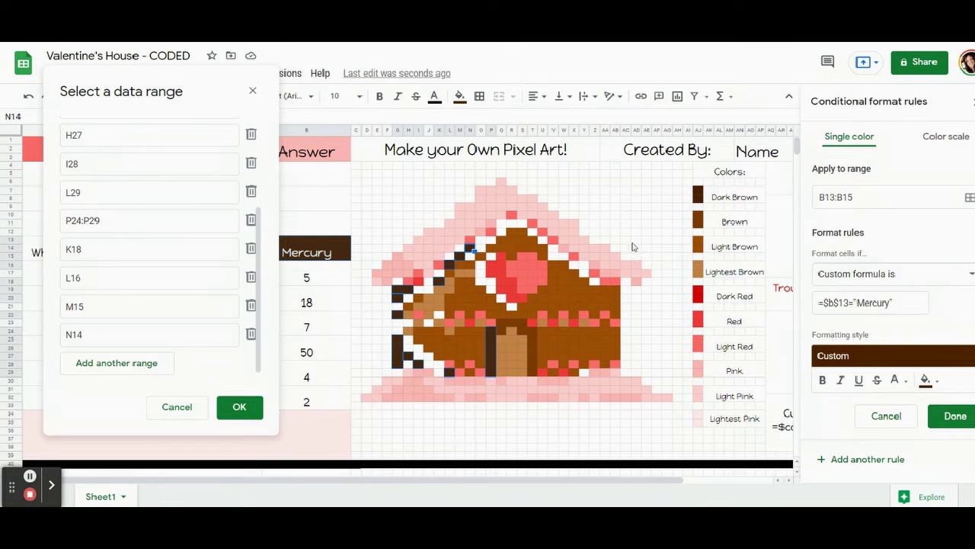
{"action": "left_click", "coordinate": [254, 407]}
{"action": "left_click", "coordinate": [969, 417]}
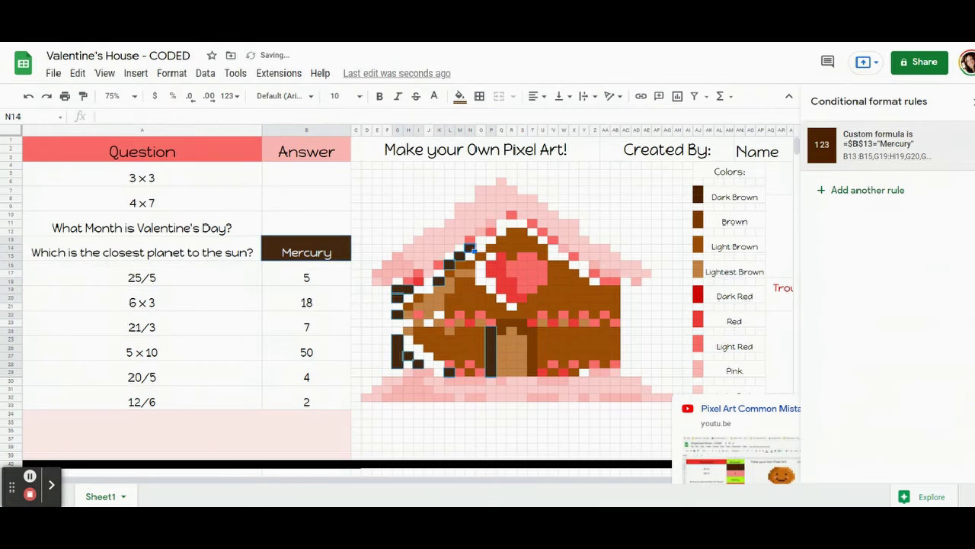
Reset the manual fill colour of the selected dark brown pixels and clear the Mercury answer in B13:B15.
{"action": "left_click", "coordinate": [460, 96]}
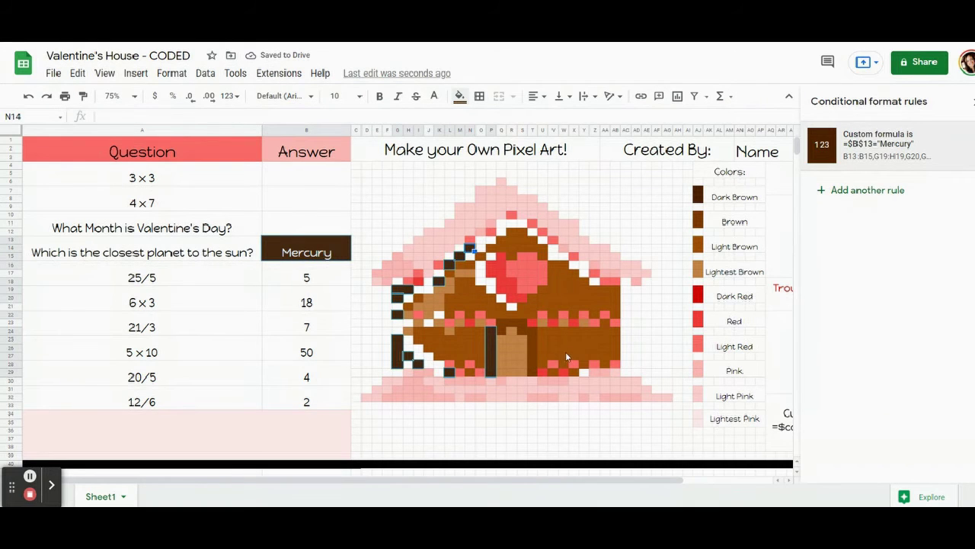
{"action": "left_click", "coordinate": [524, 342]}
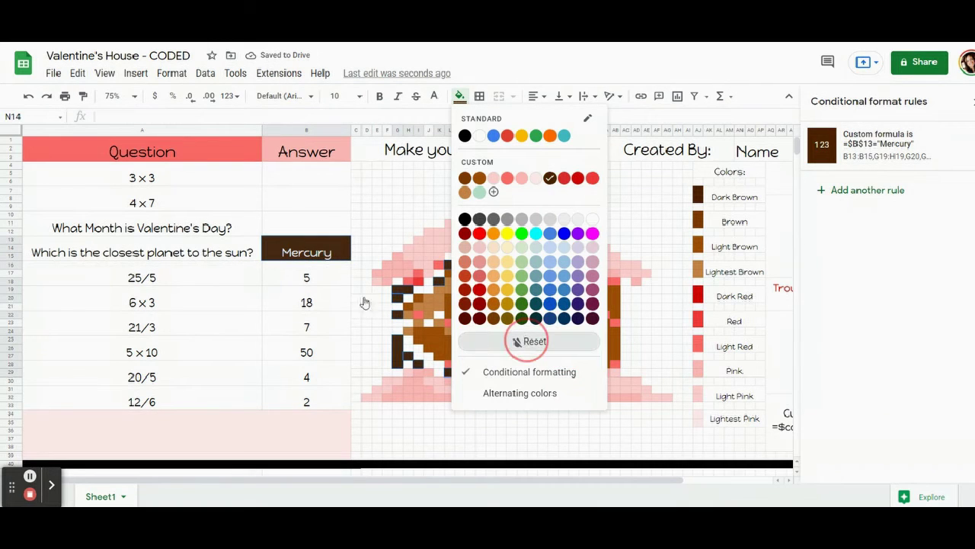
{"action": "left_click", "coordinate": [310, 278]}
{"action": "left_click", "coordinate": [316, 250]}
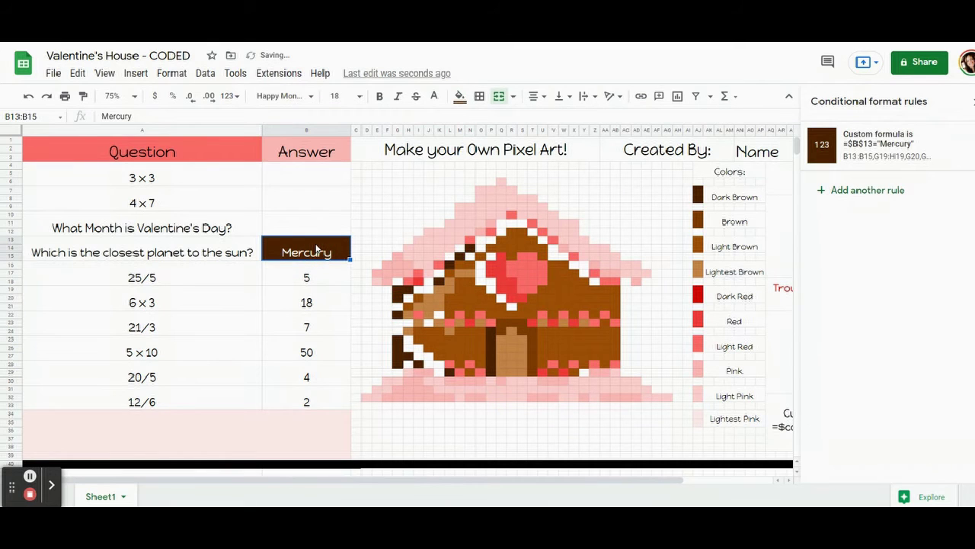
{"action": "key", "text": "Delete"}
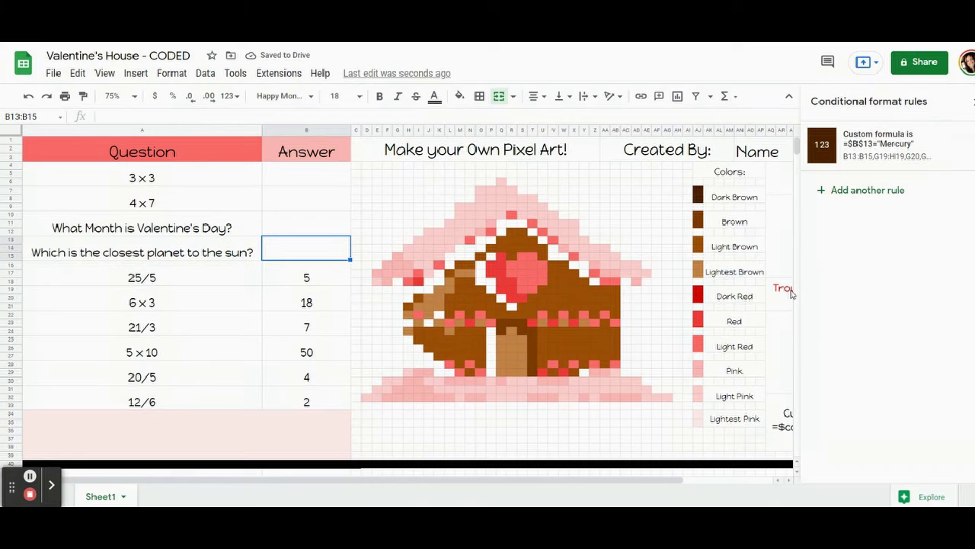
Check the brown door-frame pixels and the rules on the blank answer cells to identify which rule uses the brown fill.
{"action": "mouse_move", "coordinate": [772, 324]}
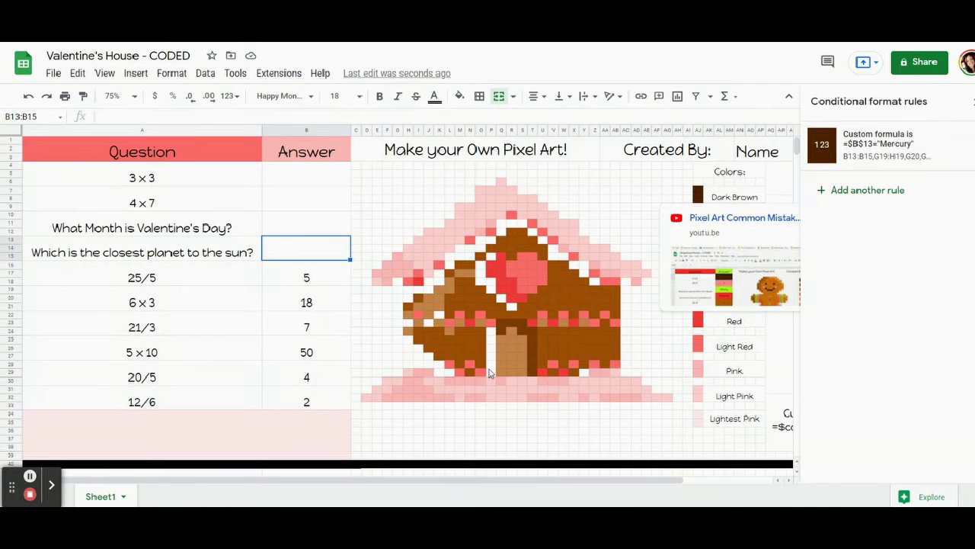
{"action": "left_click", "coordinate": [513, 323]}
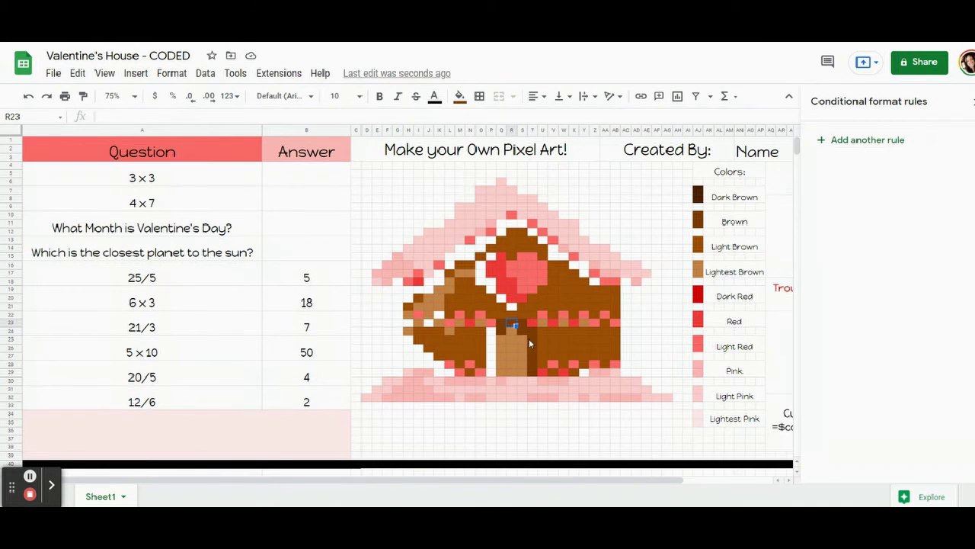
{"action": "left_click", "coordinate": [533, 348]}
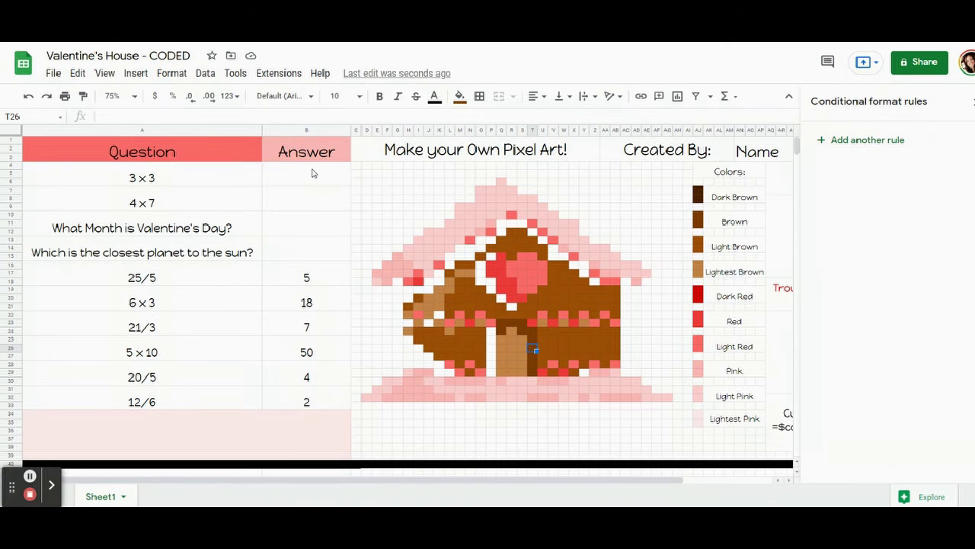
{"action": "left_click", "coordinate": [307, 256]}
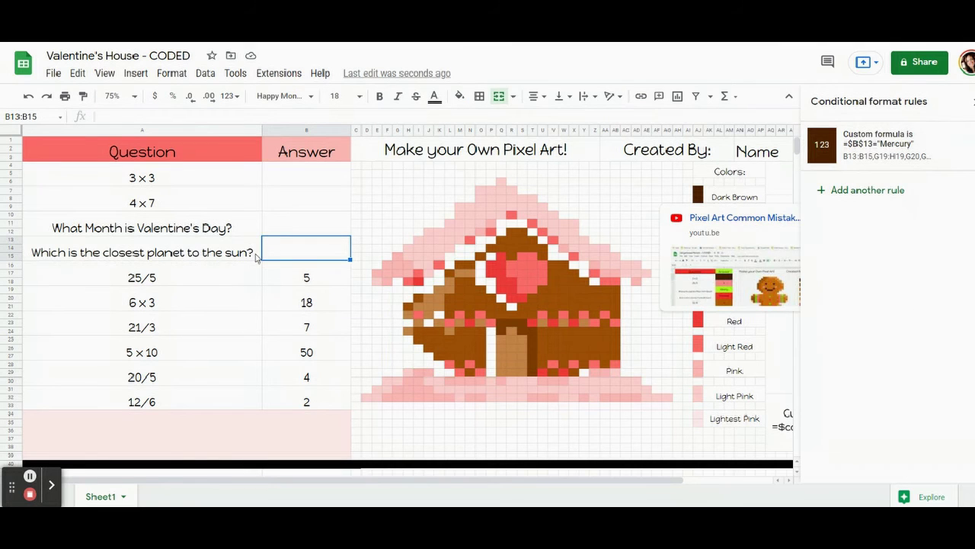
{"action": "left_click", "coordinate": [288, 221]}
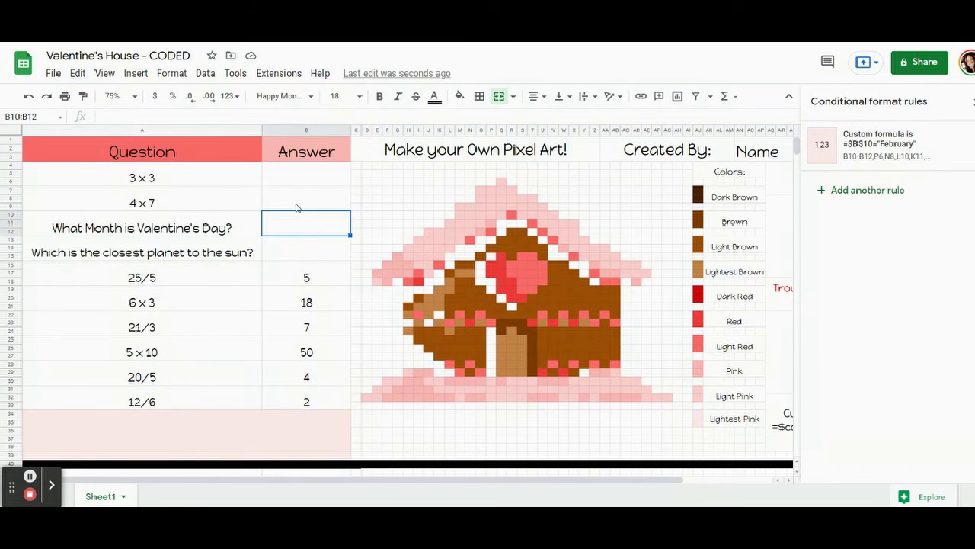
{"action": "left_click", "coordinate": [297, 204]}
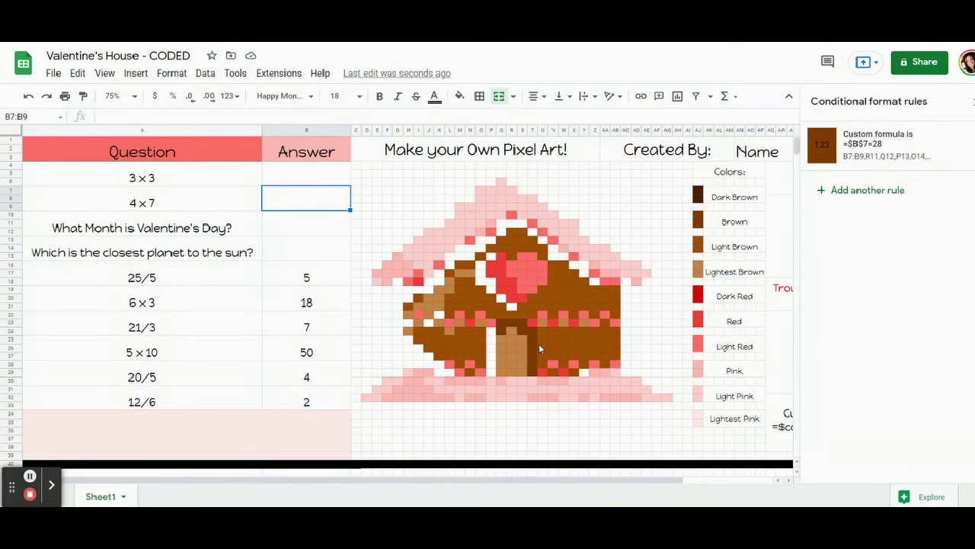
{"action": "mouse_move", "coordinate": [865, 142]}
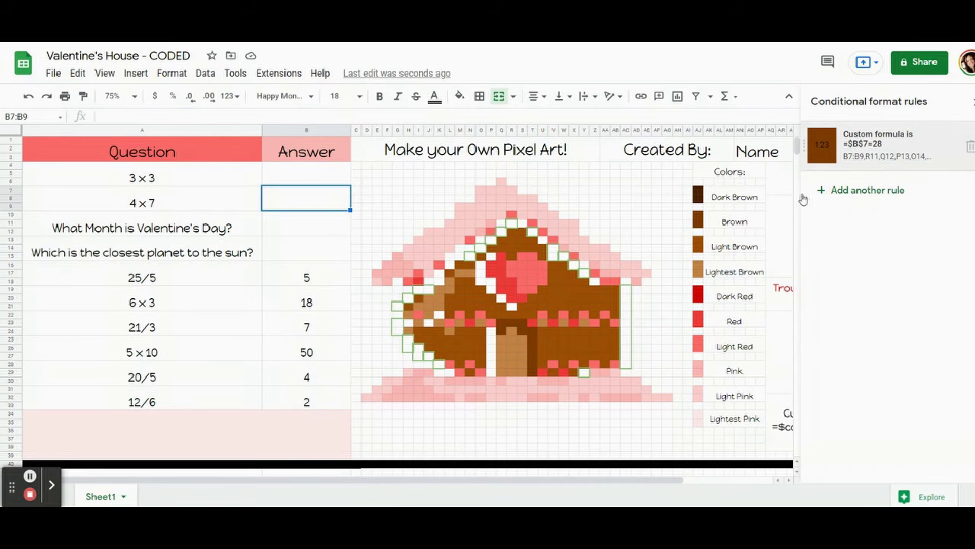
Add the brown door-frame pixels Q24, Q23:S23, S24:T24 and T25:T29 to the =$B$7=28 rule's range and save the rule.
{"action": "left_click", "coordinate": [852, 145]}
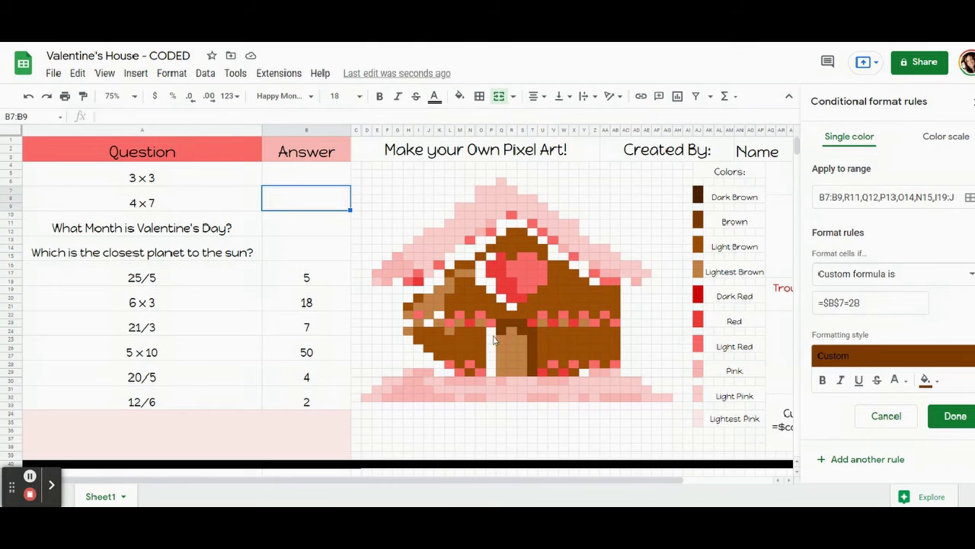
{"action": "left_click", "coordinate": [881, 168]}
{"action": "left_click_drag", "start_coordinate": [533, 111], "coordinate": [235, 31]}
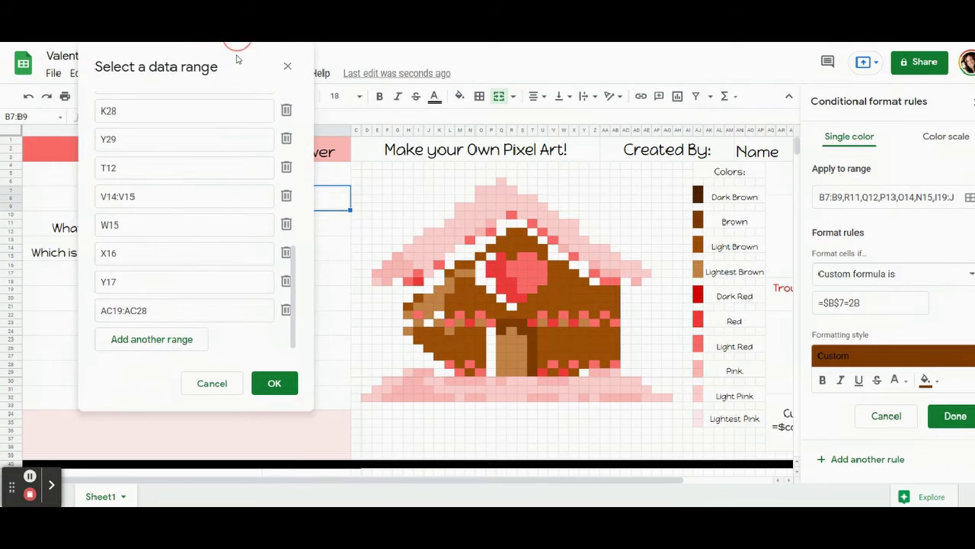
{"action": "left_click", "coordinate": [146, 342]}
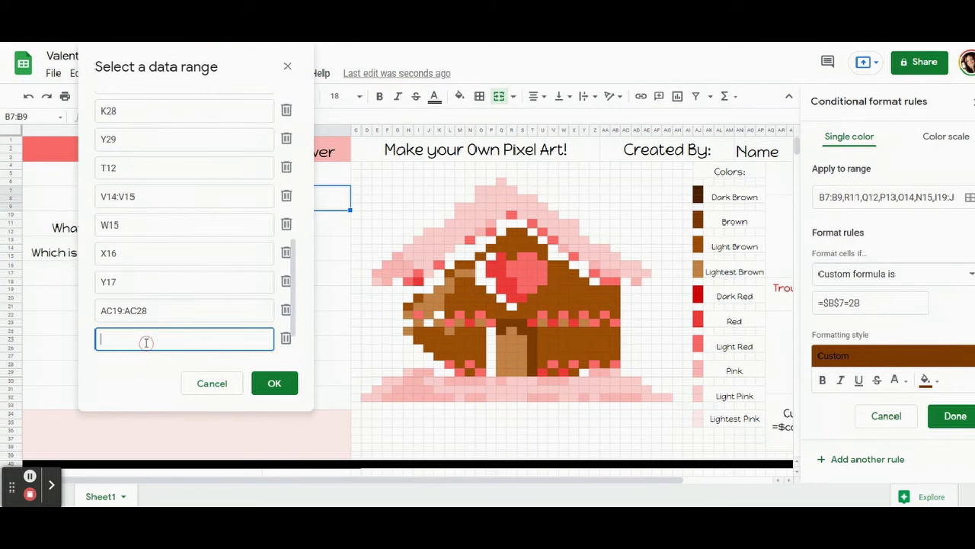
{"action": "left_click", "coordinate": [503, 328]}
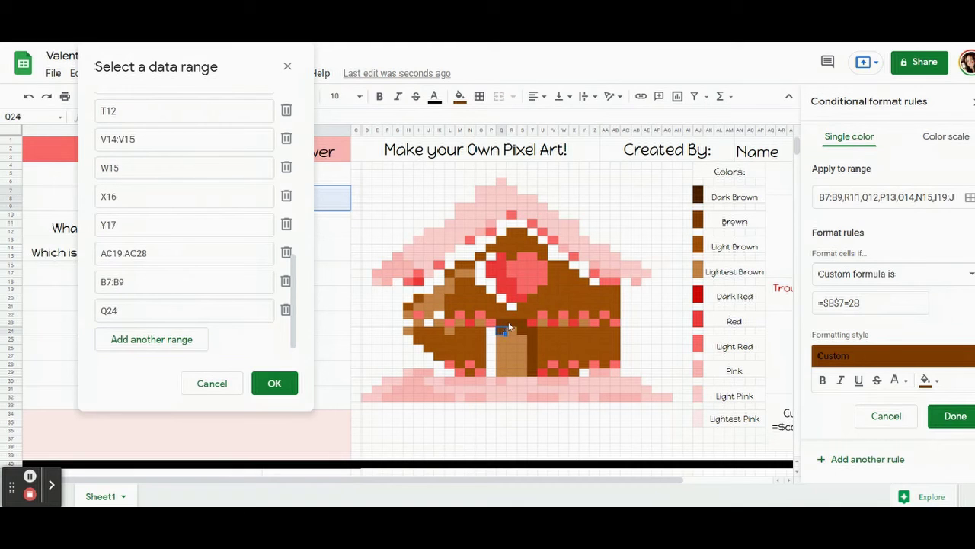
{"action": "left_click_drag", "start_coordinate": [521, 322], "coordinate": [532, 362]}
{"action": "left_click", "coordinate": [275, 383]}
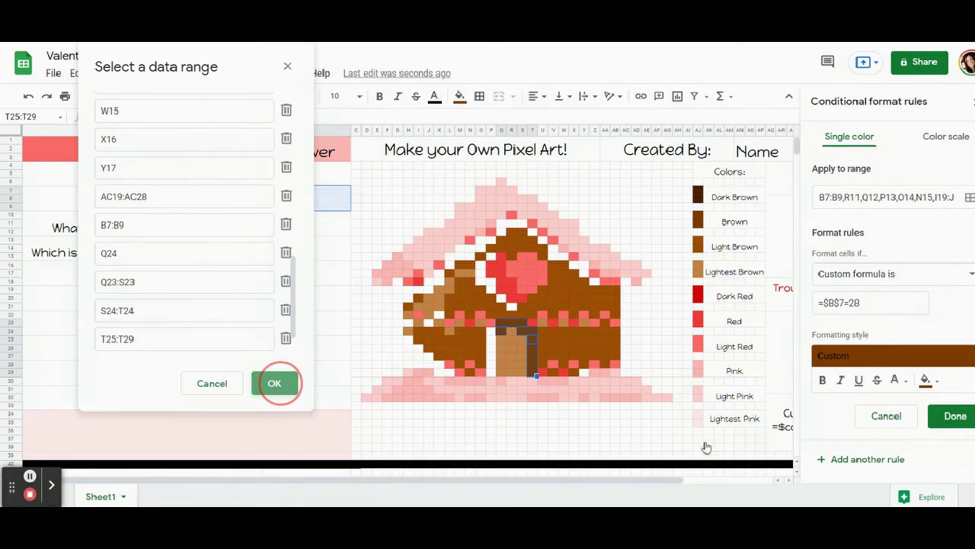
{"action": "left_click", "coordinate": [955, 416]}
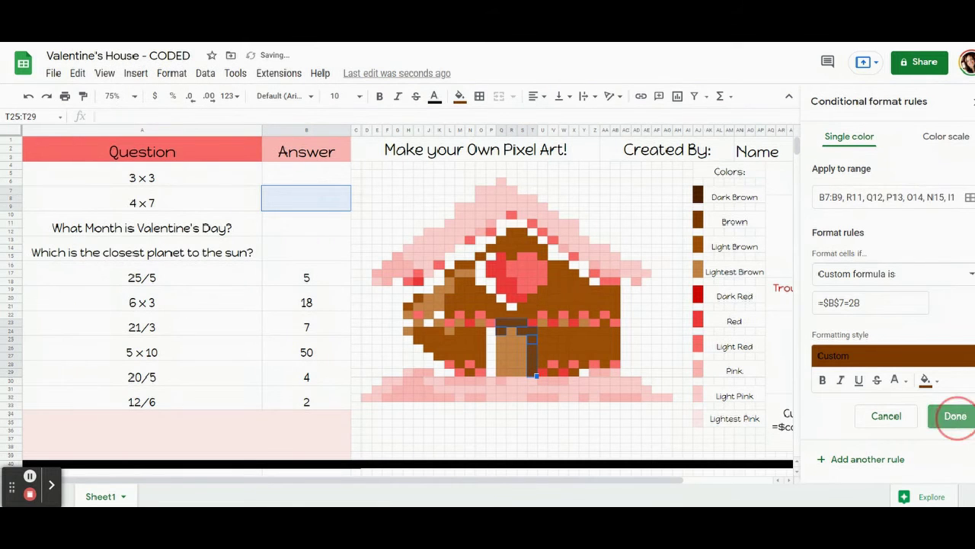
Reset the manual fill colour of the selected brown door-frame pixels.
{"action": "left_click", "coordinate": [459, 96]}
{"action": "left_click", "coordinate": [523, 341]}
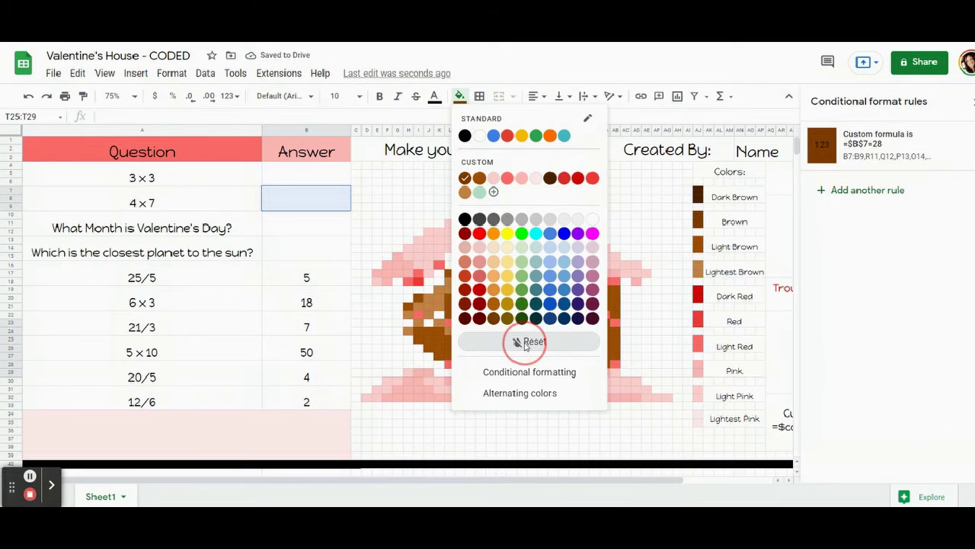
{"action": "left_click", "coordinate": [316, 279]}
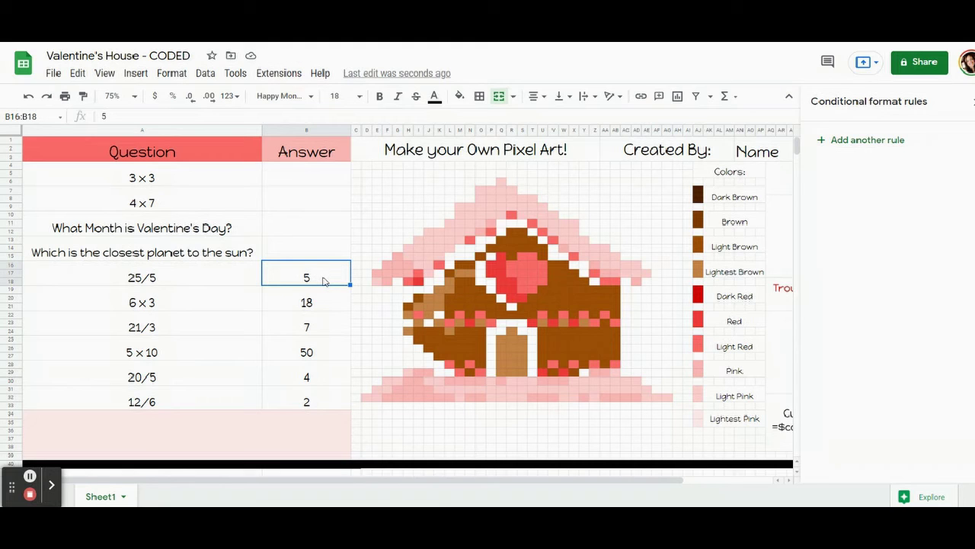
Examine the remaining uncoded house, heart and roof pixels against the color key and the uncoded answers in B16:B33.
{"action": "left_click", "coordinate": [470, 291]}
{"action": "left_click", "coordinate": [442, 290]}
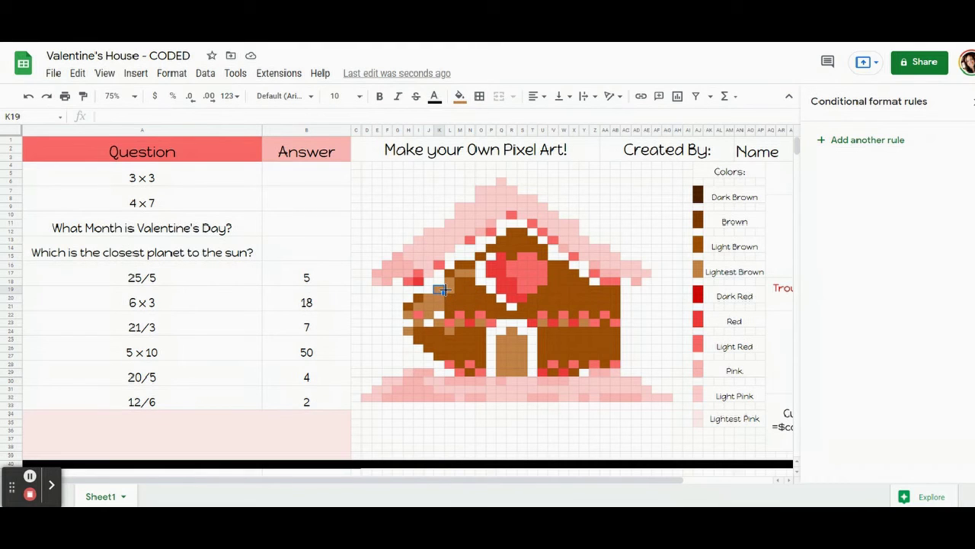
{"action": "left_click", "coordinate": [509, 287]}
{"action": "left_click", "coordinate": [503, 282]}
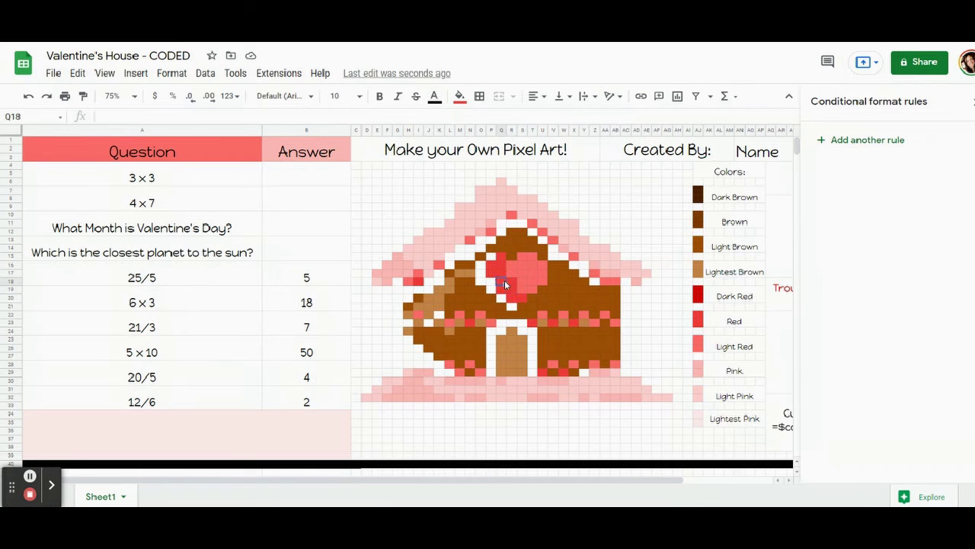
{"action": "left_click", "coordinate": [717, 325]}
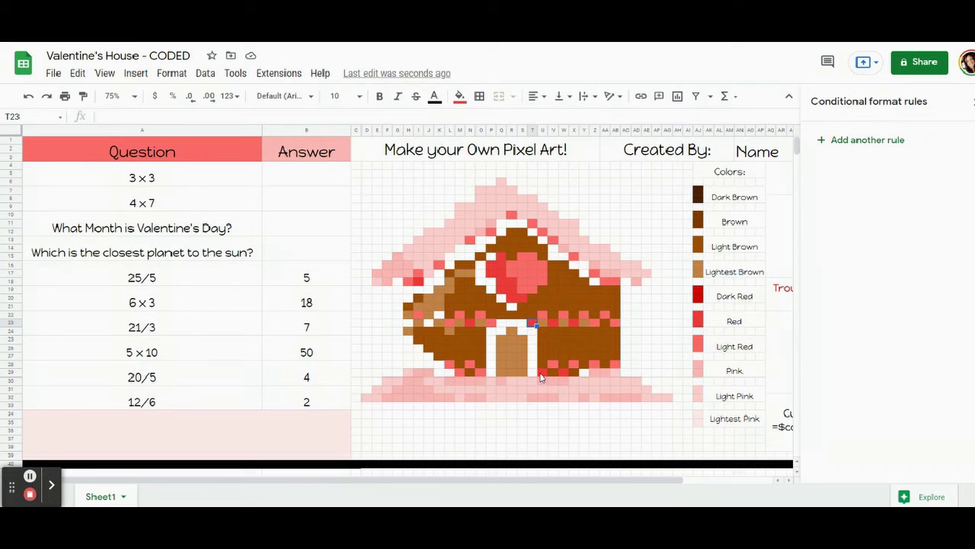
{"action": "left_click", "coordinate": [697, 341]}
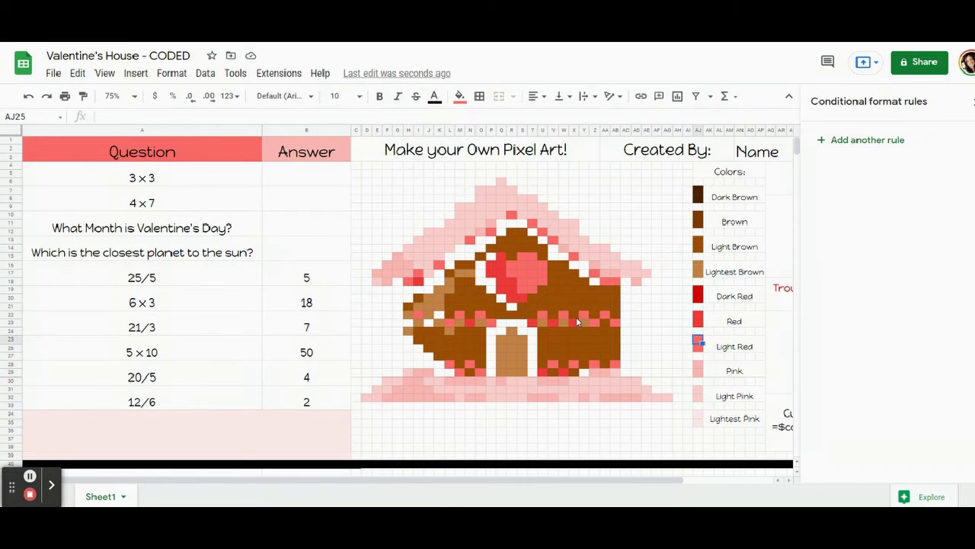
{"action": "left_click", "coordinate": [531, 259]}
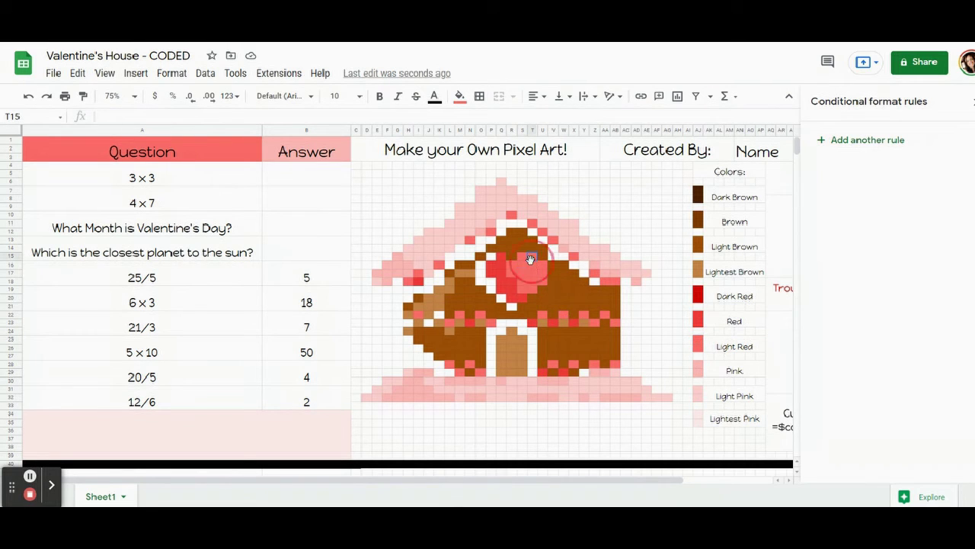
{"action": "left_click", "coordinate": [699, 393]}
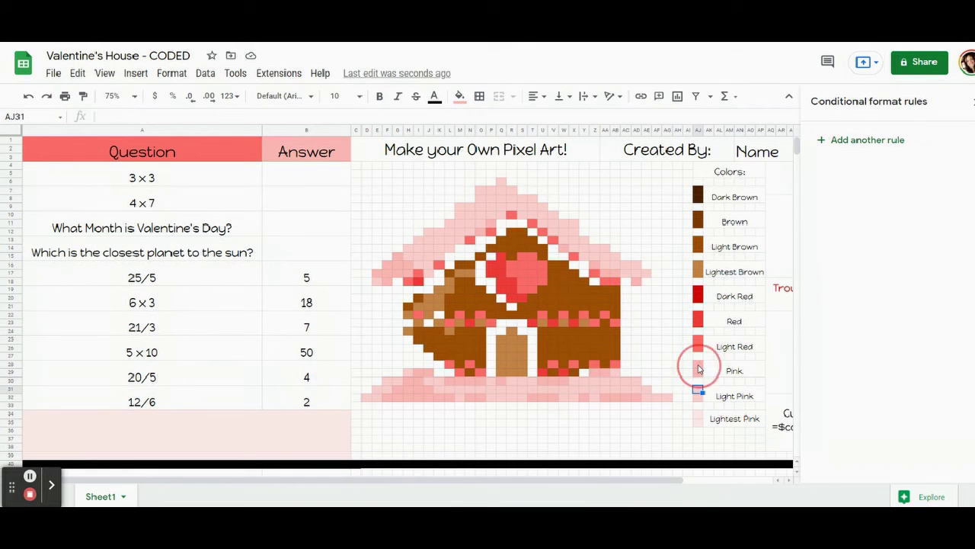
{"action": "left_click", "coordinate": [399, 266]}
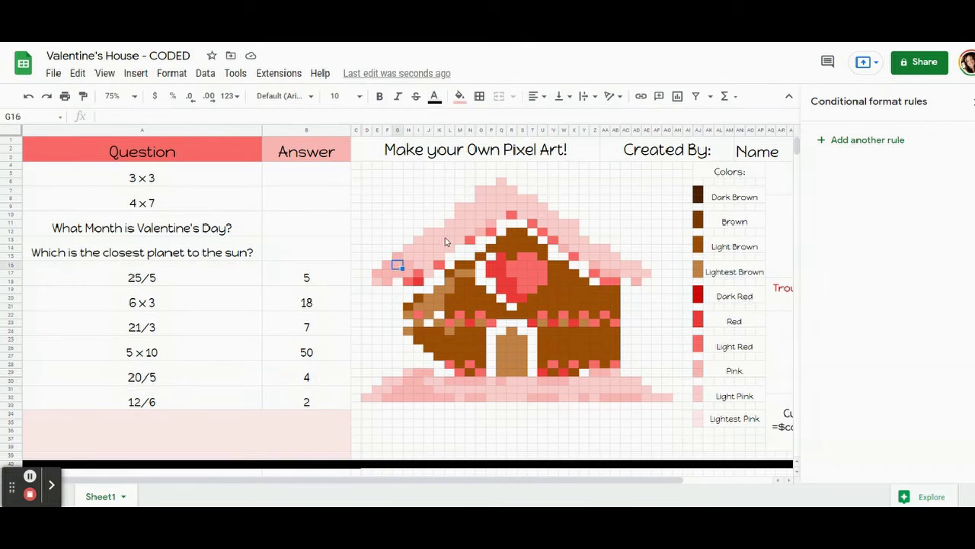
{"action": "left_click", "coordinate": [440, 241]}
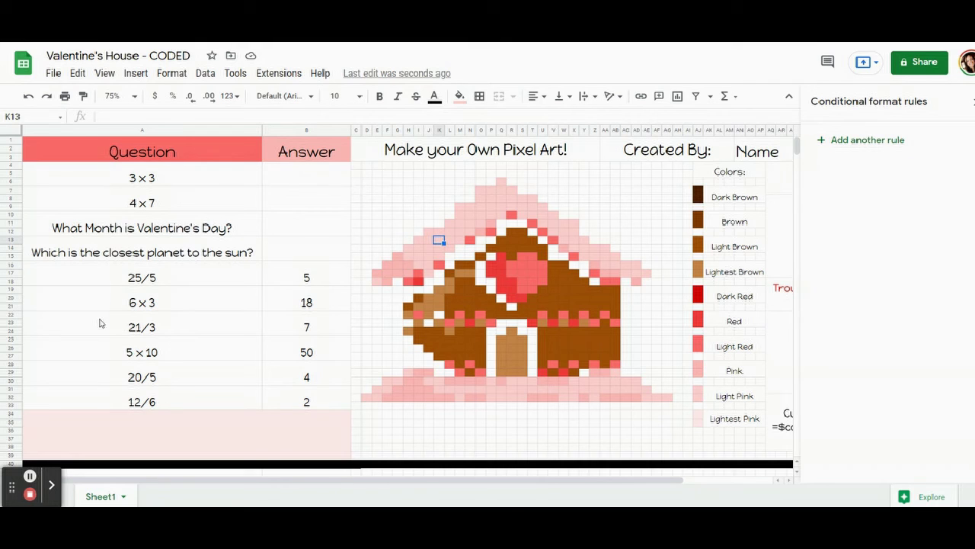
{"action": "left_click", "coordinate": [304, 284]}
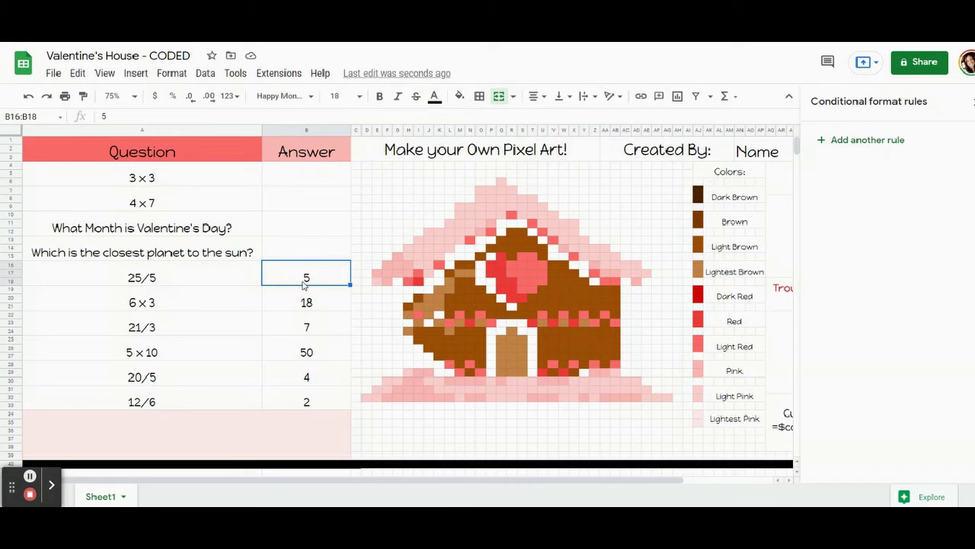
{"action": "left_click", "coordinate": [309, 399]}
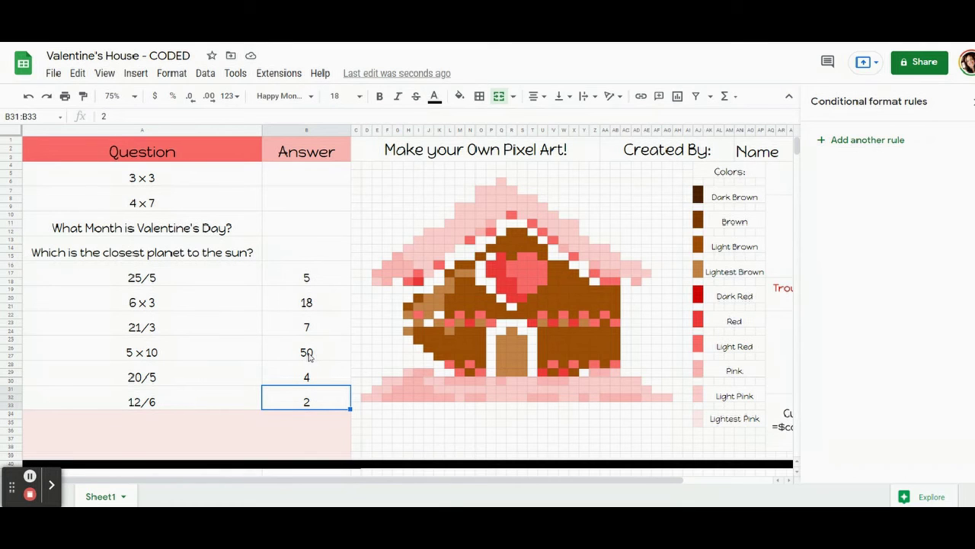
{"action": "left_click", "coordinate": [30, 476]}
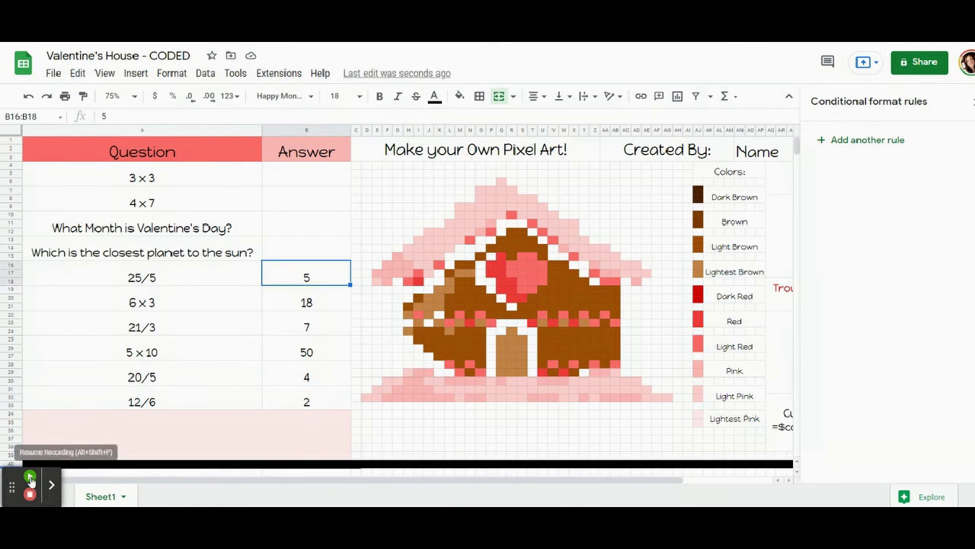
{"action": "left_click", "coordinate": [30, 478]}
Create a conditional format rule on the 25/5 answer B16:B18 with a red fill and the custom formula =$b$16=5.
{"action": "left_click", "coordinate": [459, 96]}
{"action": "left_click", "coordinate": [855, 144]}
{"action": "left_click", "coordinate": [925, 346]}
{"action": "left_click", "coordinate": [822, 212]}
{"action": "left_click", "coordinate": [891, 273]}
{"action": "scroll", "coordinate": [846, 427], "scroll_direction": "down", "scroll_amount": 5}
{"action": "left_click", "coordinate": [845, 484]}
{"action": "left_click", "coordinate": [851, 302]}
{"action": "type", "text": "=$b$16=5"}
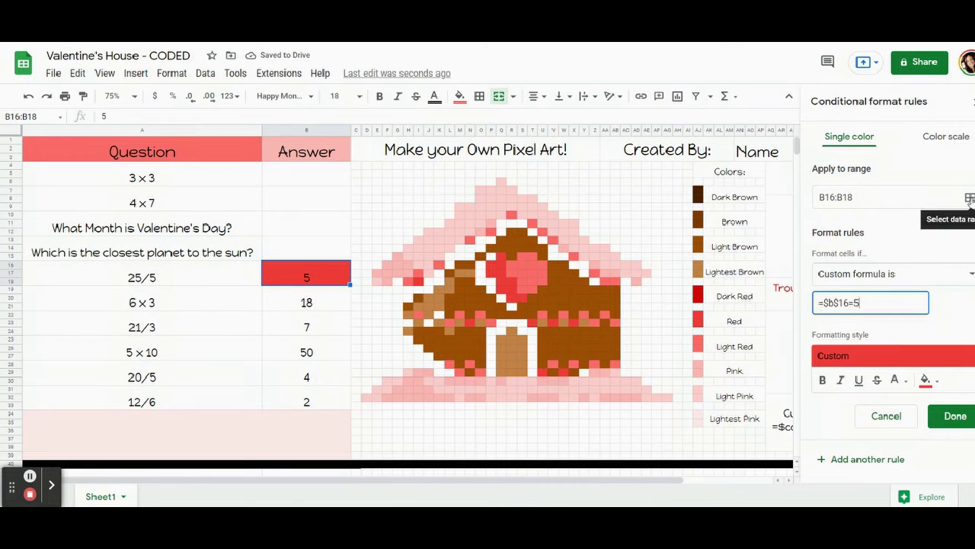
Add the red pixels of the heart's edge, the house trims and I18 to the =$b$16=5 rule's range and save it.
{"action": "left_click", "coordinate": [969, 197]}
{"action": "left_click_drag", "start_coordinate": [511, 207], "coordinate": [191, 80]}
{"action": "left_click", "coordinate": [418, 282], "text": "ctrl"}
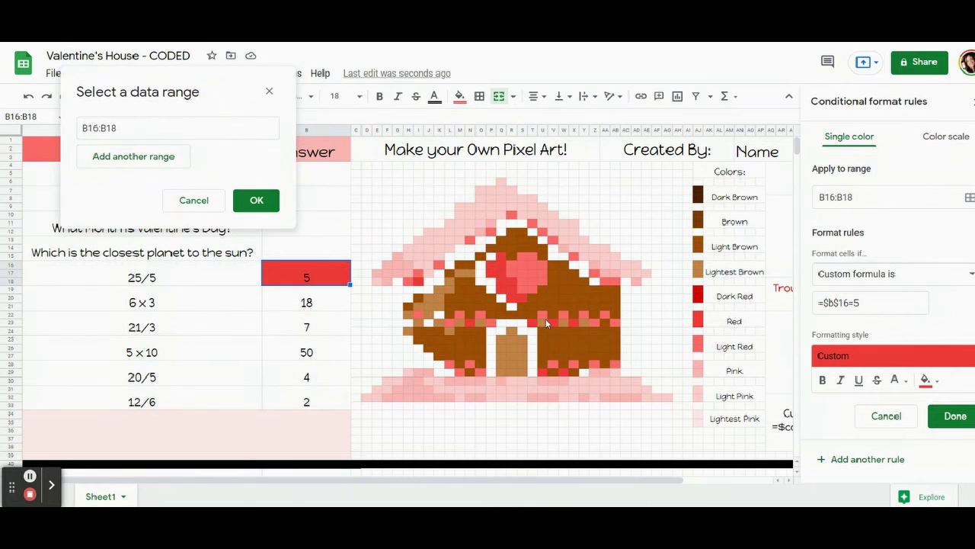
{"action": "left_click", "coordinate": [565, 373], "text": "ctrl"}
{"action": "left_click", "coordinate": [543, 374], "text": "ctrl"}
{"action": "left_click", "coordinate": [533, 323], "text": "ctrl"}
{"action": "left_click", "coordinate": [553, 323], "text": "ctrl"}
{"action": "left_click", "coordinate": [574, 323], "text": "ctrl"}
{"action": "left_click_drag", "start_coordinate": [501, 272], "coordinate": [509, 297]}
{"action": "left_click", "coordinate": [502, 255], "text": "ctrl"}
{"action": "left_click", "coordinate": [468, 324], "text": "ctrl"}
{"action": "left_click", "coordinate": [256, 407]}
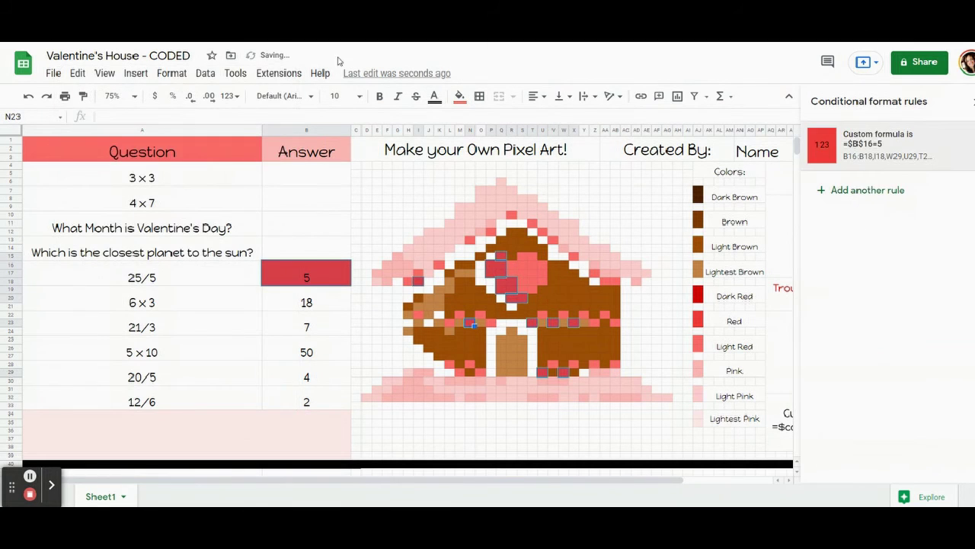
Reset the manual fill colour of the selected red pixels and clear the answer to 25/5.
{"action": "left_click", "coordinate": [460, 96]}
{"action": "left_click", "coordinate": [488, 342]}
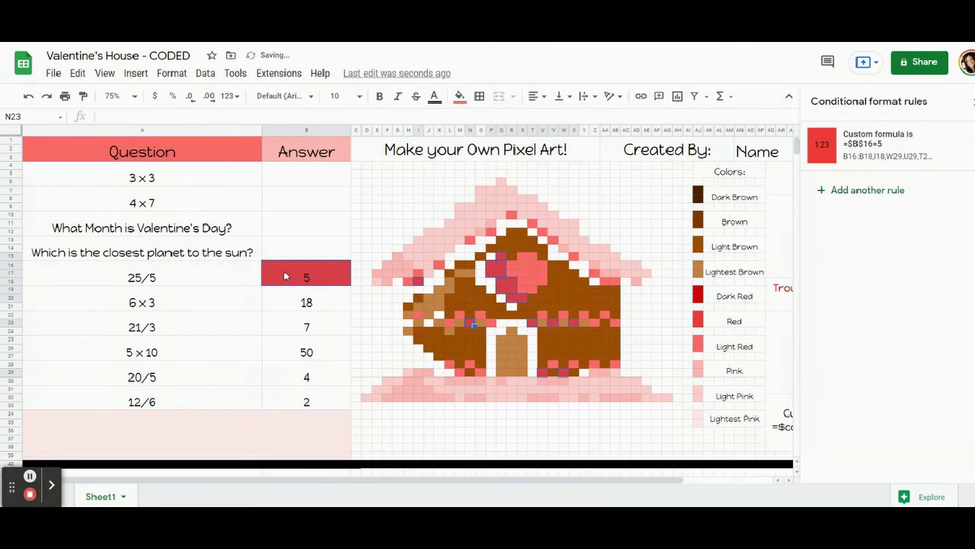
{"action": "left_click", "coordinate": [290, 281]}
{"action": "key", "text": "Delete"}
Start a conditional format rule on the 6 x 3 answer B19:B21 with the pink fill used by roof pixel G16.
{"action": "left_click", "coordinate": [312, 311]}
{"action": "left_click", "coordinate": [865, 144]}
{"action": "left_click", "coordinate": [397, 265]}
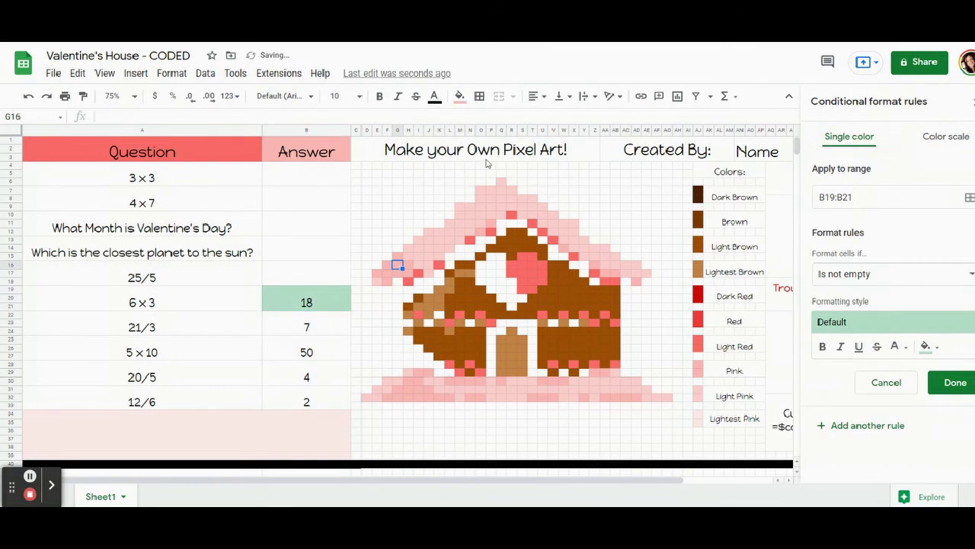
{"action": "left_click", "coordinate": [459, 96]}
{"action": "left_click", "coordinate": [926, 346]}
{"action": "left_click", "coordinate": [926, 346]}
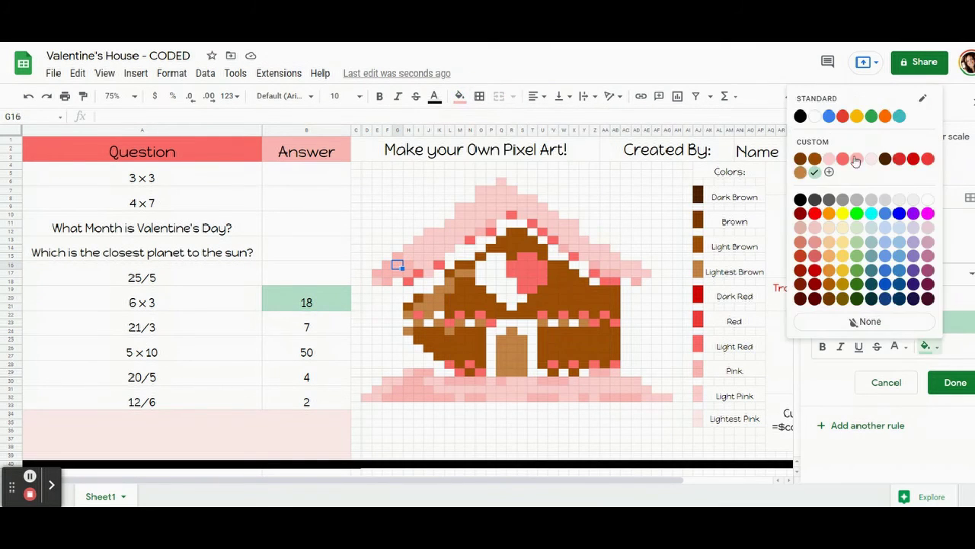
{"action": "left_click", "coordinate": [851, 162]}
Set the B19:B21 rule's condition to the custom formula =$b$19=18.
{"action": "left_click", "coordinate": [891, 274]}
{"action": "scroll", "coordinate": [868, 426], "scroll_direction": "down", "scroll_amount": 3}
{"action": "left_click", "coordinate": [857, 488]}
{"action": "left_click", "coordinate": [852, 301]}
{"action": "type", "text": "="}
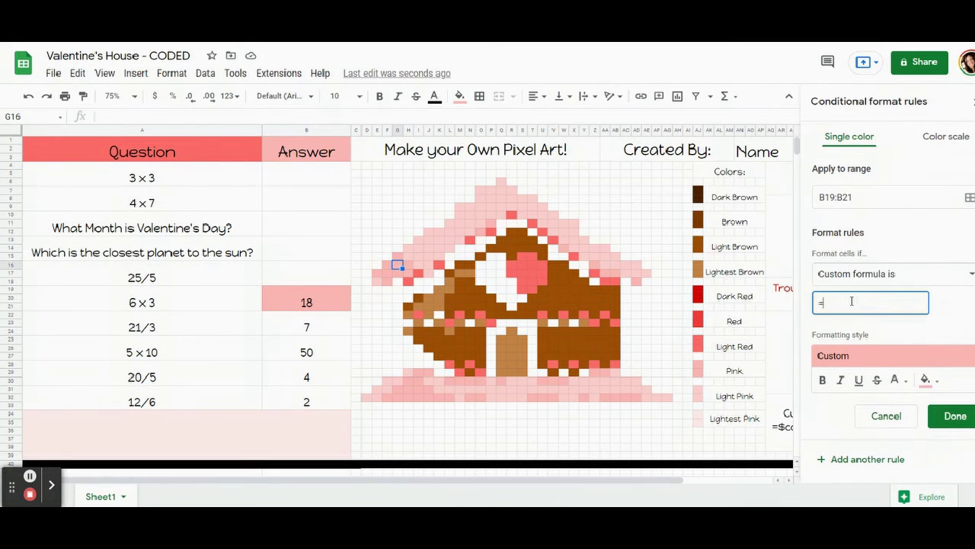
{"action": "type", "text": "$b$1"}
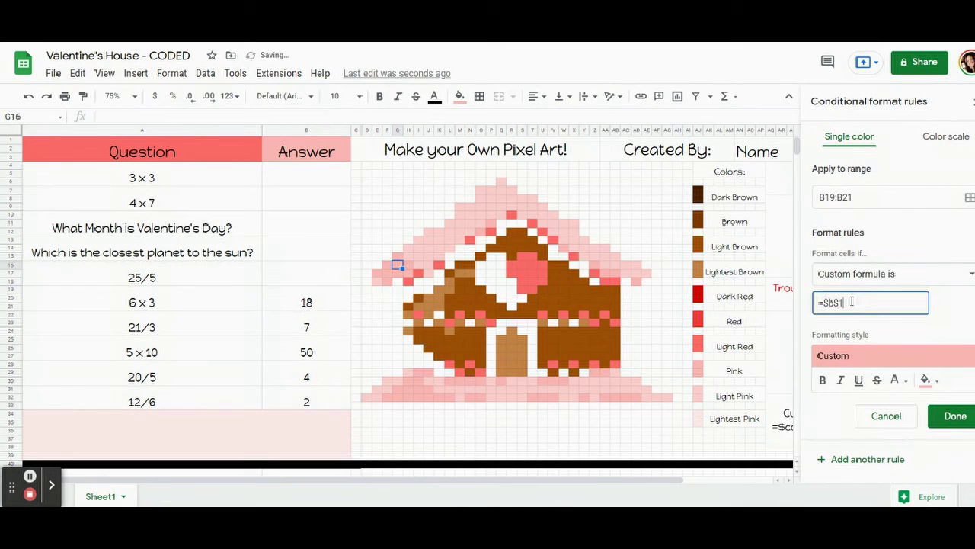
{"action": "left_click", "coordinate": [316, 305]}
{"action": "left_click", "coordinate": [871, 303]}
{"action": "type", "text": "9=18"}
Add the pink roof pixels to the =$b$19=18 rule's range, including F16:H17, G15, F18, E17, O12, P11, W14 and Z16.
{"action": "left_click", "coordinate": [969, 197]}
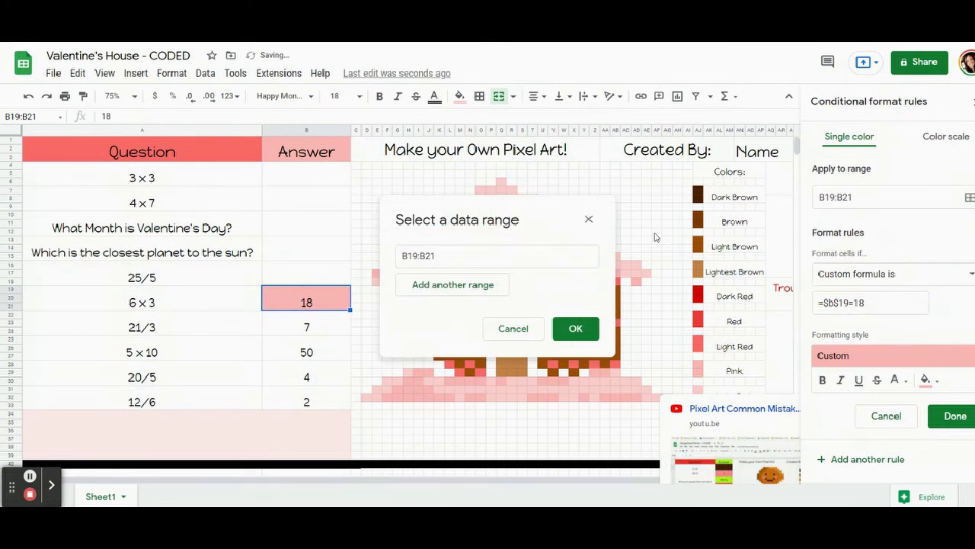
{"action": "left_click_drag", "start_coordinate": [218, 141], "coordinate": [194, 112]}
{"action": "left_click_drag", "start_coordinate": [387, 264], "coordinate": [410, 274]}
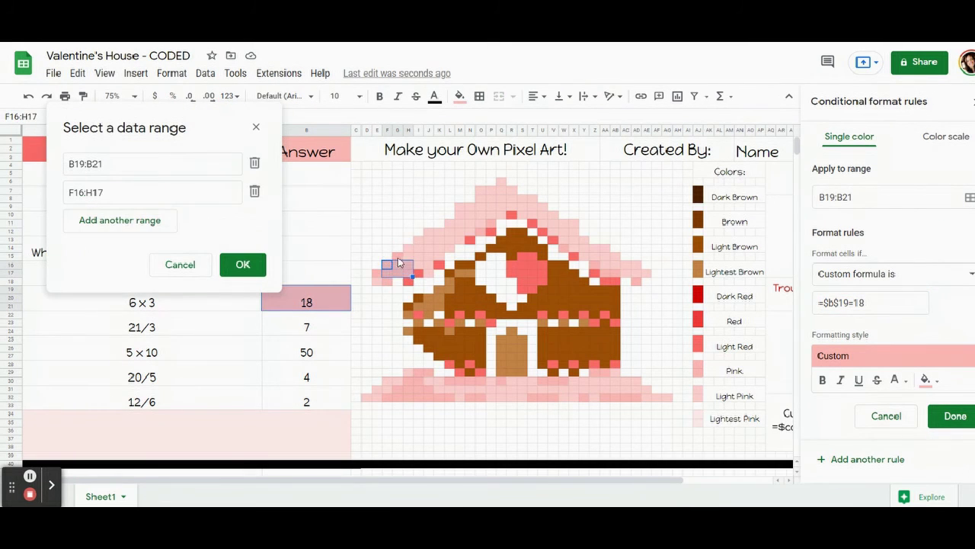
{"action": "left_click", "coordinate": [397, 256], "text": "ctrl"}
{"action": "left_click", "coordinate": [387, 280], "text": "ctrl"}
{"action": "left_click", "coordinate": [376, 272], "text": "ctrl"}
{"action": "left_click", "coordinate": [480, 232], "text": "ctrl"}
{"action": "left_click", "coordinate": [490, 223], "text": "ctrl"}
{"action": "left_click", "coordinate": [563, 248], "text": "ctrl"}
{"action": "left_click", "coordinate": [594, 263], "text": "ctrl"}
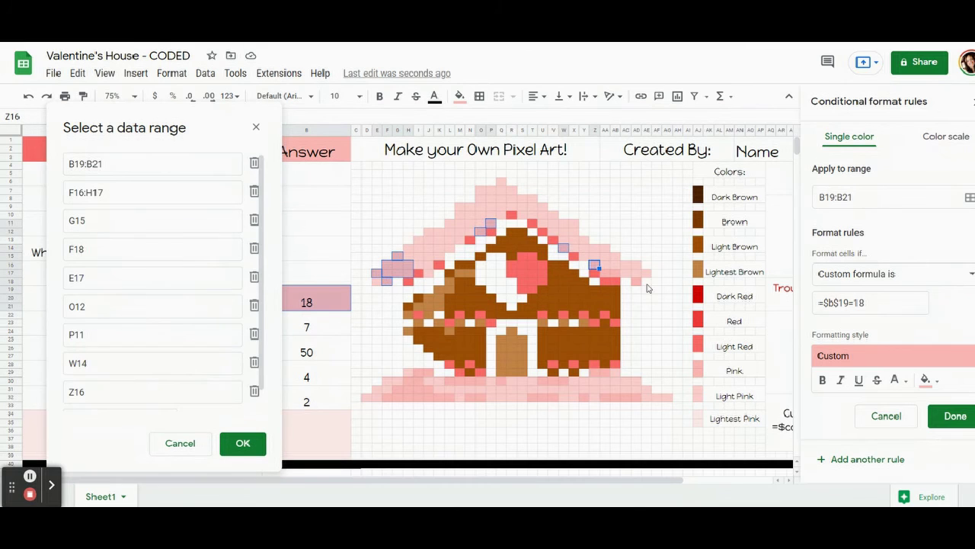
{"action": "left_click", "coordinate": [635, 281], "text": "ctrl"}
{"action": "left_click_drag", "start_coordinate": [616, 273], "coordinate": [607, 274]}
Add the pink ground pixels, including L30:O30, Q30, N32:O32, K32:L32, G31:J32, F32, H30:I30 and I29:J29, and save the rule.
{"action": "left_click_drag", "start_coordinate": [596, 372], "coordinate": [605, 372]}
{"action": "left_click_drag", "start_coordinate": [542, 381], "coordinate": [638, 397]}
{"action": "left_click", "coordinate": [584, 397], "text": "ctrl"}
{"action": "left_click_drag", "start_coordinate": [483, 381], "coordinate": [425, 373]}
{"action": "left_click", "coordinate": [501, 381], "text": "ctrl"}
{"action": "left_click", "coordinate": [388, 397], "text": "ctrl"}
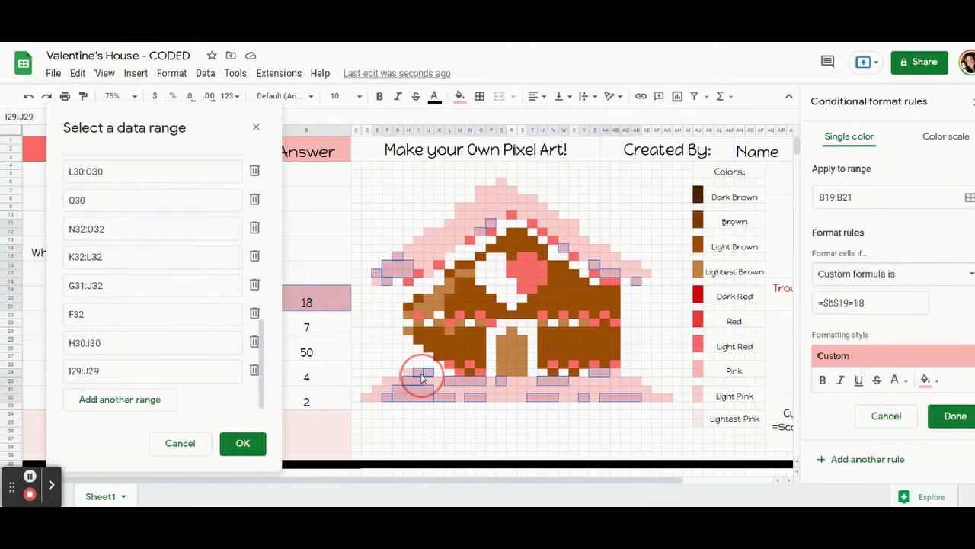
{"action": "left_click", "coordinate": [248, 444]}
Reset the manual fill colour of the selected pink roof and ground pixels and clear the answer to 6 x 3.
{"action": "left_click", "coordinate": [459, 96]}
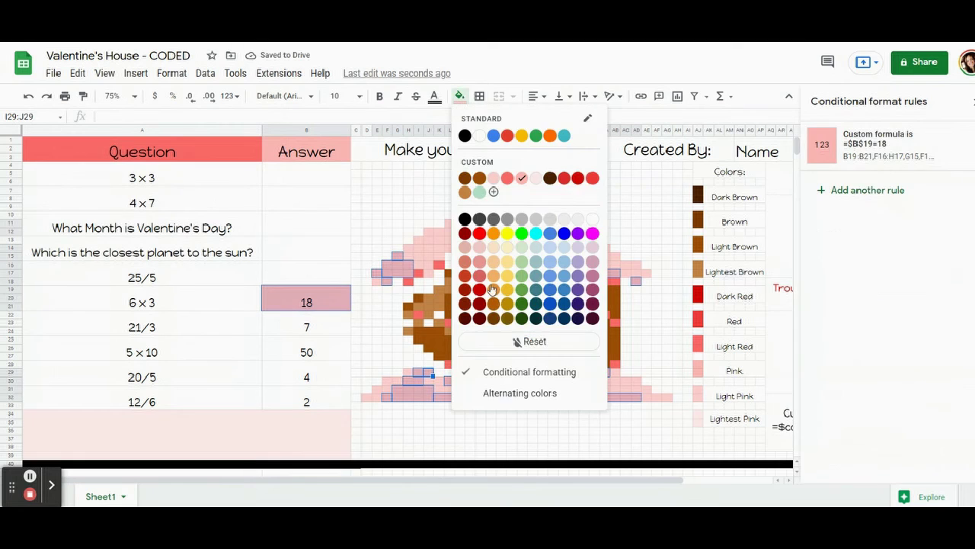
{"action": "left_click", "coordinate": [506, 343]}
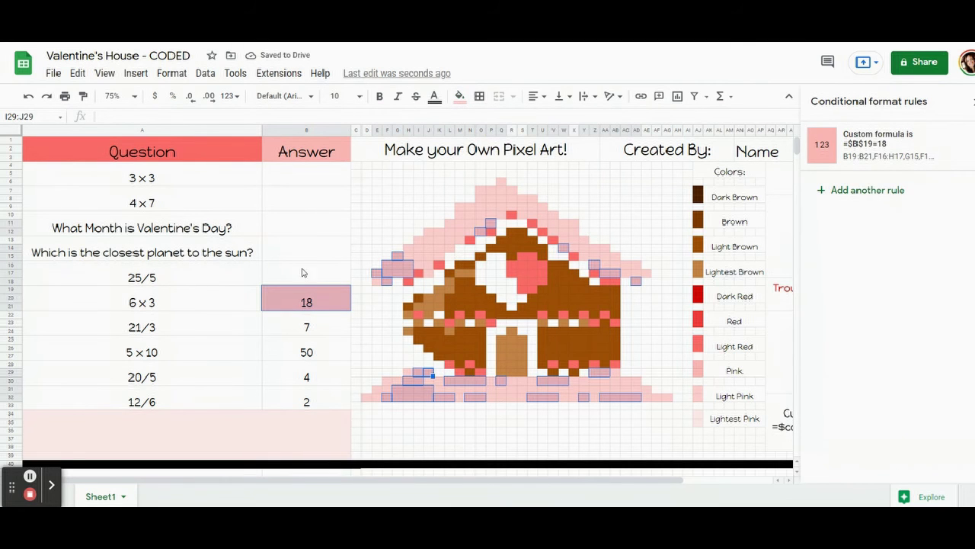
{"action": "left_click", "coordinate": [306, 302]}
{"action": "key", "text": "BackSpace"}
{"action": "key", "text": "Return"}
Create a rule on the 21/3 answer B22:B24 with the lightest brown fill and the custom formula =$b$22=7.
{"action": "left_click", "coordinate": [428, 306]}
{"action": "left_click", "coordinate": [458, 100]}
{"action": "left_click", "coordinate": [307, 327]}
{"action": "left_click", "coordinate": [869, 142]}
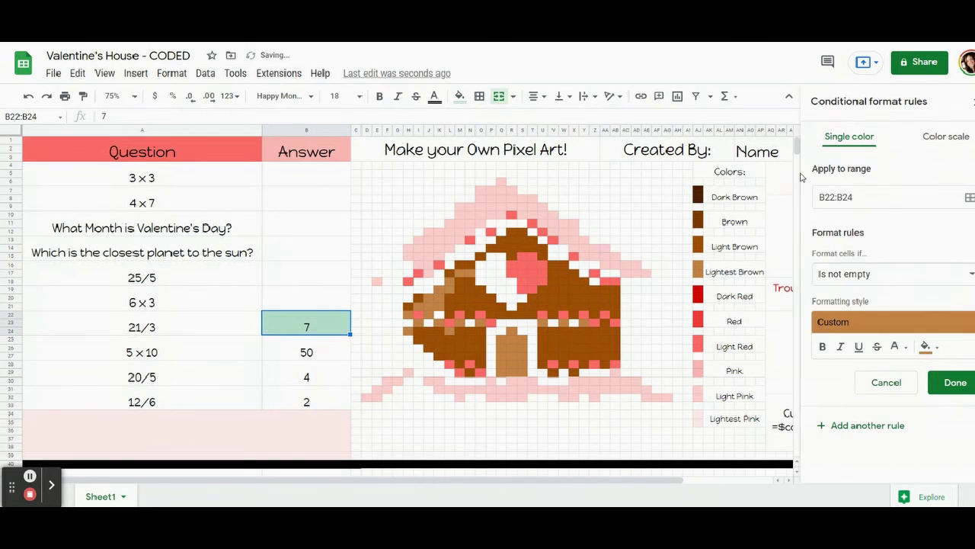
{"action": "left_click", "coordinate": [891, 274]}
{"action": "left_click", "coordinate": [869, 404]}
{"action": "left_click", "coordinate": [860, 303]}
{"action": "type", "text": "=$b$22=7"}
Add the lightest brown pixels of the door, side wall and middle trim to the =$b$22=7 rule's range and save it.
{"action": "left_click", "coordinate": [969, 196]}
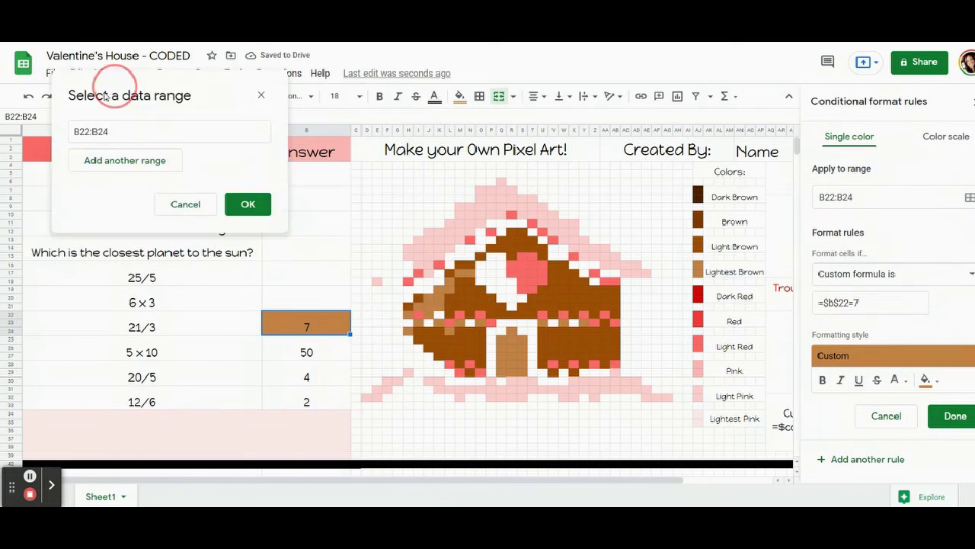
{"action": "left_click", "coordinate": [408, 314], "text": "ctrl"}
{"action": "left_click", "coordinate": [408, 331], "text": "ctrl"}
{"action": "left_click", "coordinate": [418, 322], "text": "ctrl"}
{"action": "left_click", "coordinate": [438, 322], "text": "ctrl"}
{"action": "left_click", "coordinate": [449, 331], "text": "ctrl"}
{"action": "left_click", "coordinate": [459, 323], "text": "ctrl"}
{"action": "left_click", "coordinate": [480, 323], "text": "ctrl"}
{"action": "left_click", "coordinate": [512, 331], "text": "ctrl"}
{"action": "left_click_drag", "start_coordinate": [500, 339], "coordinate": [521, 372]}
{"action": "left_click", "coordinate": [541, 322], "text": "ctrl"}
{"action": "left_click", "coordinate": [564, 322], "text": "ctrl"}
{"action": "left_click", "coordinate": [585, 323], "text": "ctrl"}
{"action": "left_click_drag", "start_coordinate": [470, 273], "coordinate": [439, 306]}
{"action": "left_click", "coordinate": [449, 281], "text": "ctrl"}
{"action": "left_click", "coordinate": [427, 314], "text": "ctrl"}
{"action": "left_click", "coordinate": [418, 306], "text": "ctrl"}
{"action": "left_click", "coordinate": [235, 420]}
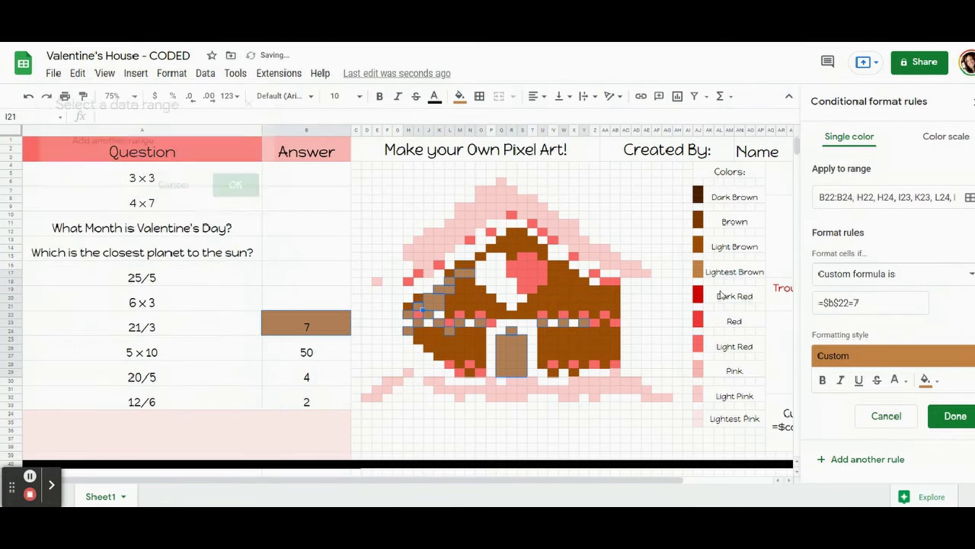
{"action": "left_click", "coordinate": [960, 411]}
Reset the manual fill colour of the selected lightest brown pixels and clear the answer to 21/3.
{"action": "left_click", "coordinate": [459, 96]}
{"action": "left_click", "coordinate": [329, 324]}
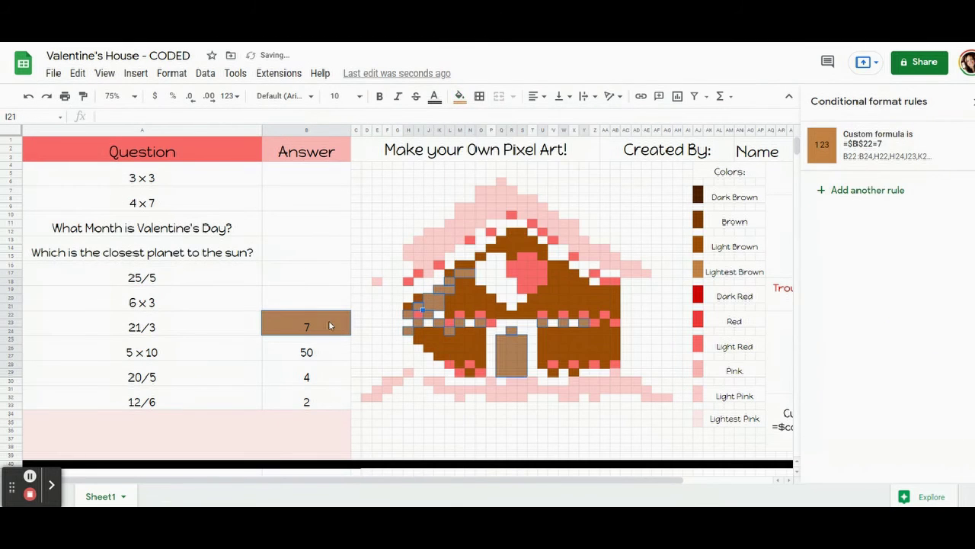
{"action": "key", "text": "Delete"}
Create a rule on the 5 x 10 answer B25:B27 with the light red fill and the custom formula =$b$25=50.
{"action": "left_click", "coordinate": [319, 356]}
{"action": "left_click", "coordinate": [845, 141]}
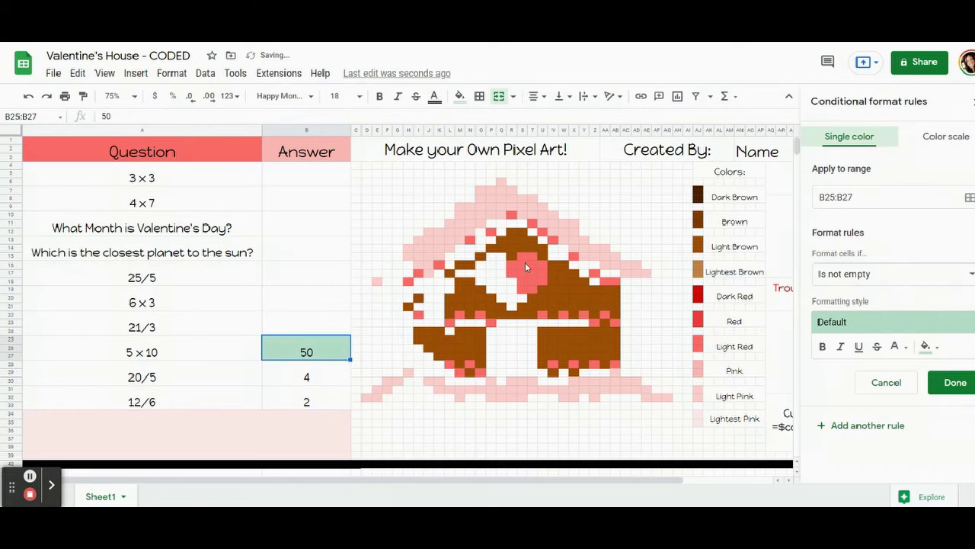
{"action": "left_click", "coordinate": [462, 96]}
{"action": "left_click", "coordinate": [281, 349]}
{"action": "left_click", "coordinate": [926, 346]}
{"action": "left_click", "coordinate": [847, 160]}
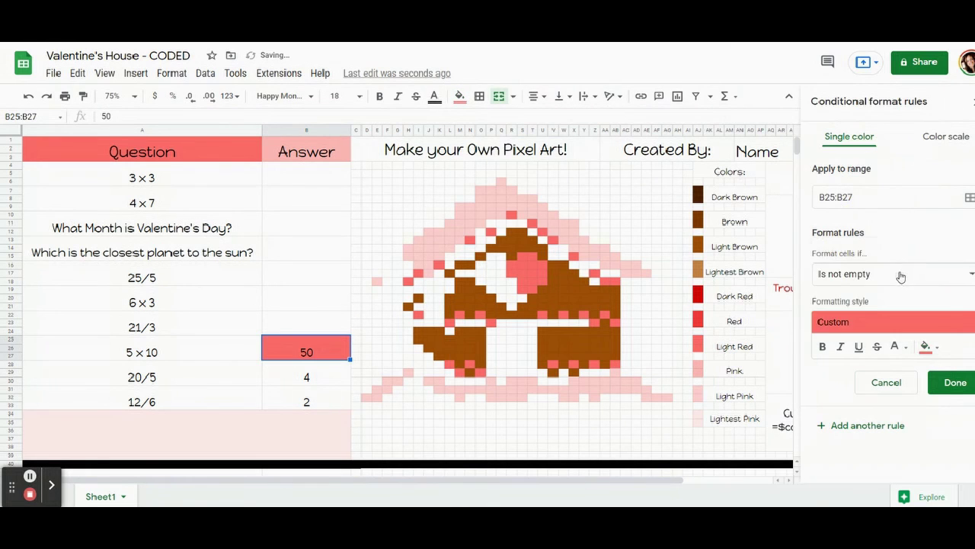
{"action": "left_click", "coordinate": [854, 273]}
{"action": "left_click", "coordinate": [855, 484]}
{"action": "left_click", "coordinate": [842, 303]}
{"action": "type", "text": "=$b$25=50"}
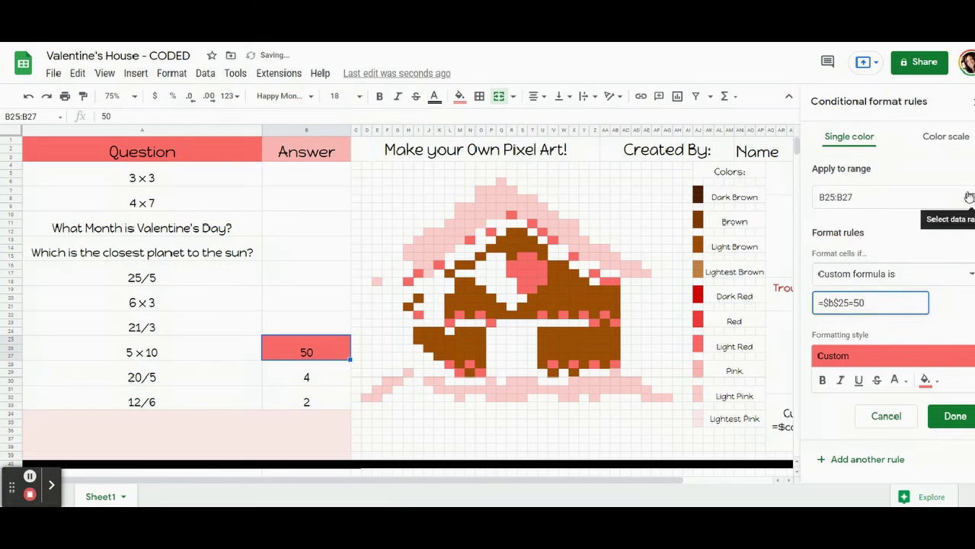
Add the light red pixels along the house's base, including L28, M29, N28, O29 and V28, to the =$b$25=50 rule's range.
{"action": "left_click", "coordinate": [969, 197]}
{"action": "left_click_drag", "start_coordinate": [531, 218], "coordinate": [159, 102]}
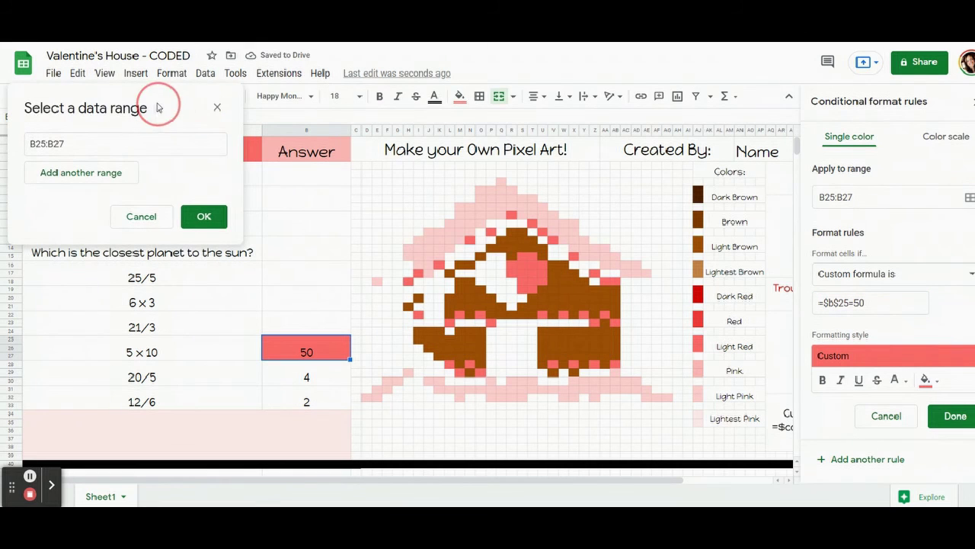
{"action": "left_click", "coordinate": [450, 365], "text": "ctrl"}
{"action": "left_click", "coordinate": [459, 372], "text": "ctrl"}
{"action": "left_click", "coordinate": [471, 364], "text": "ctrl"}
{"action": "left_click", "coordinate": [480, 373], "text": "ctrl"}
{"action": "left_click", "coordinate": [553, 364], "text": "ctrl"}
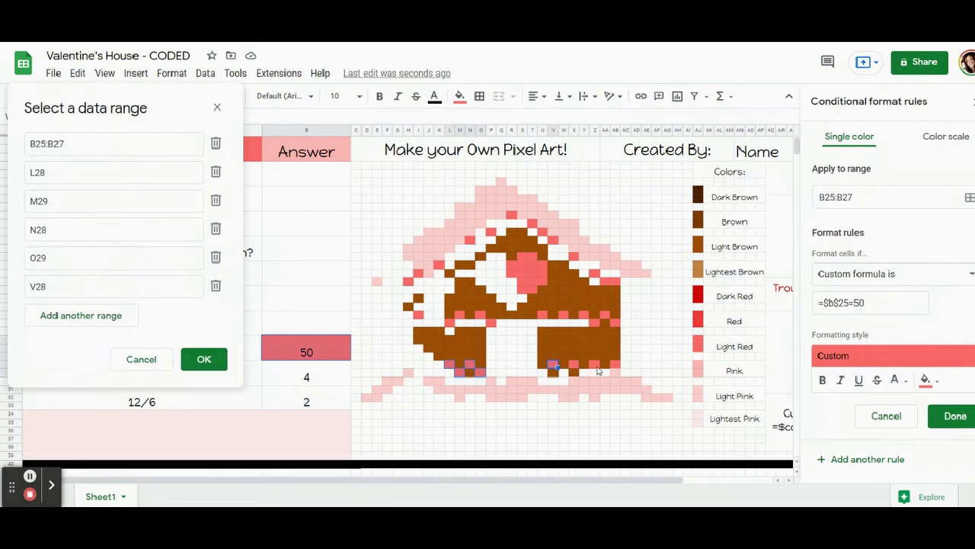
{"action": "left_click", "coordinate": [574, 364], "text": "ctrl"}
{"action": "left_click", "coordinate": [595, 364], "text": "ctrl"}
{"action": "left_click", "coordinate": [616, 365], "text": "ctrl"}
Add the light red pixels of the house's middle trim in rows 22 and 23 to the =$b$25=50 rule's range.
{"action": "left_click", "coordinate": [616, 323], "text": "ctrl"}
{"action": "left_click", "coordinate": [605, 314], "text": "ctrl"}
{"action": "left_click", "coordinate": [595, 323], "text": "ctrl"}
{"action": "left_click", "coordinate": [584, 314], "text": "ctrl"}
{"action": "left_click", "coordinate": [563, 314], "text": "ctrl"}
{"action": "left_click", "coordinate": [542, 314], "text": "ctrl"}
{"action": "left_click", "coordinate": [491, 322], "text": "ctrl"}
{"action": "left_click", "coordinate": [479, 314], "text": "ctrl"}
{"action": "left_click", "coordinate": [459, 315], "text": "ctrl"}
Add the light red pixels of the roof edge and the heart to the =$b$25=50 rule's range and save the rule.
{"action": "left_click", "coordinate": [407, 281], "text": "ctrl"}
{"action": "left_click", "coordinate": [417, 272], "text": "ctrl"}
{"action": "left_click", "coordinate": [438, 264], "text": "ctrl"}
{"action": "left_click", "coordinate": [470, 239], "text": "ctrl"}
{"action": "left_click", "coordinate": [490, 231], "text": "ctrl"}
{"action": "left_click", "coordinate": [511, 215], "text": "ctrl"}
{"action": "left_click", "coordinate": [532, 223], "text": "ctrl"}
{"action": "left_click", "coordinate": [542, 230], "text": "ctrl"}
{"action": "left_click", "coordinate": [553, 241], "text": "ctrl"}
{"action": "left_click", "coordinate": [574, 252], "text": "ctrl"}
{"action": "left_click", "coordinate": [594, 271], "text": "ctrl"}
{"action": "left_click_drag", "start_coordinate": [605, 280], "coordinate": [615, 281]}
{"action": "left_click_drag", "start_coordinate": [522, 252], "coordinate": [511, 272]}
{"action": "left_click", "coordinate": [204, 424]}
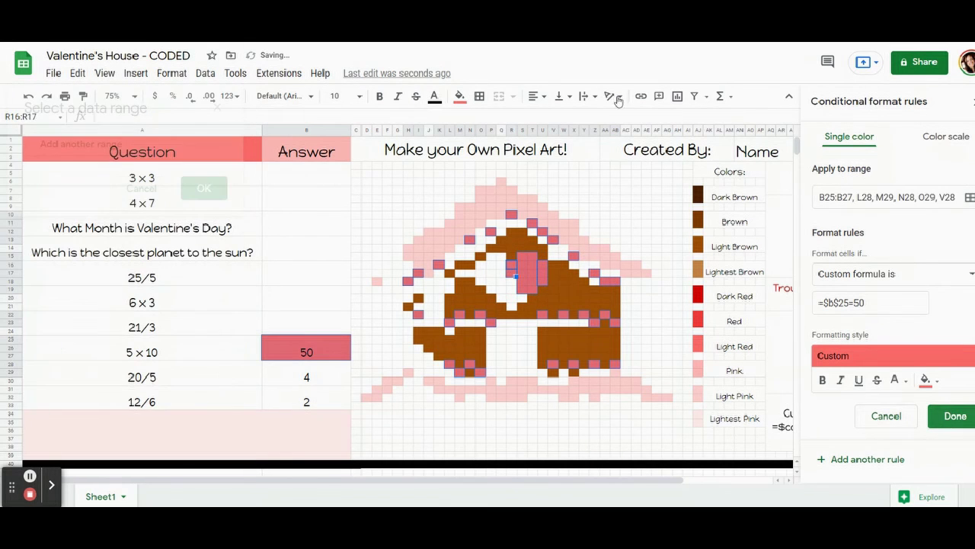
{"action": "left_click", "coordinate": [956, 415]}
Create a rule on the 20/5 answer B28:B30 with the light pink fill and the custom formula =$b$28=4.
{"action": "left_click", "coordinate": [328, 378]}
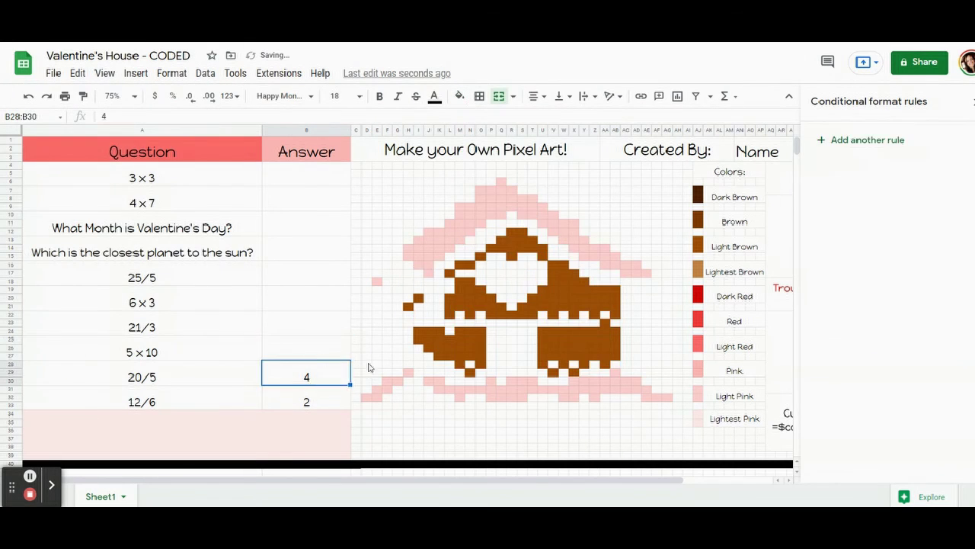
{"action": "left_click", "coordinate": [925, 346]}
{"action": "left_click", "coordinate": [825, 156]}
{"action": "left_click", "coordinate": [896, 274]}
{"action": "left_click", "coordinate": [881, 483]}
{"action": "type", "text": "=$b$28=4"}
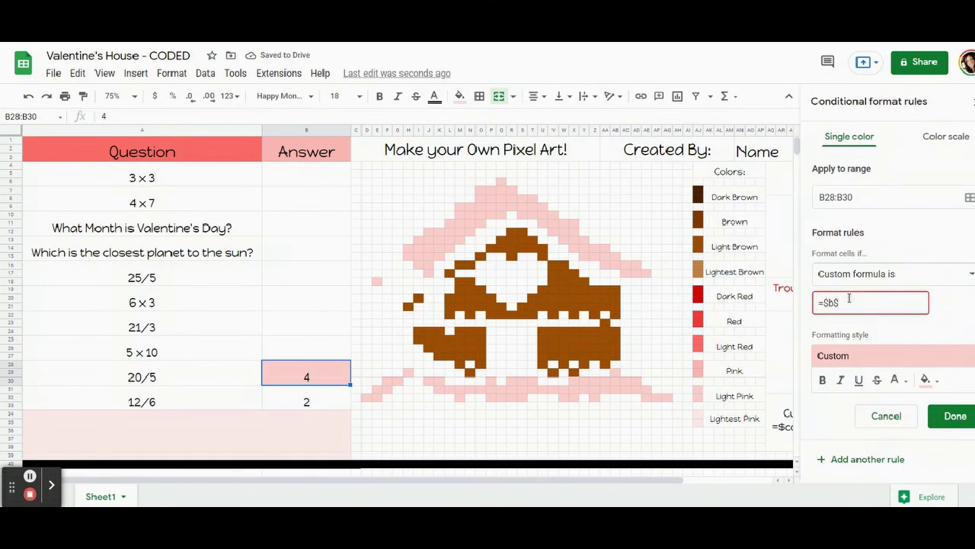
Add the light pink pixels of the roof's left slope, including J12:L14, and the lone pixel beside the house to the =$b$28=4 rule's range.
{"action": "left_click", "coordinate": [969, 197]}
{"action": "left_click_drag", "start_coordinate": [573, 219], "coordinate": [206, 124]}
{"action": "left_click_drag", "start_coordinate": [429, 230], "coordinate": [451, 249]}
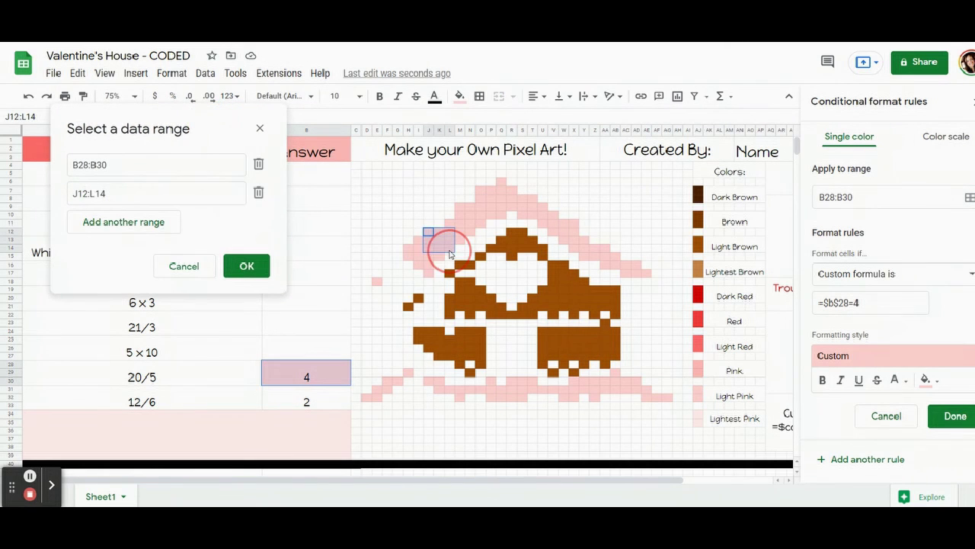
{"action": "left_click", "coordinate": [449, 223], "text": "ctrl"}
{"action": "left_click_drag", "start_coordinate": [460, 206], "coordinate": [470, 231]}
{"action": "left_click", "coordinate": [459, 239], "text": "ctrl"}
{"action": "left_click", "coordinate": [439, 256], "text": "ctrl"}
{"action": "left_click_drag", "start_coordinate": [429, 257], "coordinate": [429, 273]}
{"action": "left_click_drag", "start_coordinate": [419, 240], "coordinate": [408, 256]}
{"action": "left_click", "coordinate": [377, 282], "text": "ctrl"}
Add the light pink pixels of the roof's peak and right slope to the =$b$28=4 rule's range.
{"action": "left_click_drag", "start_coordinate": [481, 189], "coordinate": [644, 275]}
{"action": "left_click", "coordinate": [501, 180], "text": "ctrl"}
{"action": "left_click", "coordinate": [512, 206], "text": "ctrl"}
{"action": "left_click", "coordinate": [542, 206], "text": "ctrl"}
{"action": "left_click", "coordinate": [551, 231], "text": "ctrl"}
{"action": "left_click", "coordinate": [573, 247], "text": "ctrl"}
{"action": "left_click", "coordinate": [583, 240], "text": "ctrl"}
{"action": "left_click", "coordinate": [614, 257], "text": "ctrl"}
Add the light pink ground pixels, including P31:S32, X30:AD31, AE32:AG32 and AB29, to the =$b$28=4 rule's range and save the rule.
{"action": "left_click", "coordinate": [370, 401], "text": "ctrl"}
{"action": "left_click_drag", "start_coordinate": [371, 402], "coordinate": [439, 388]}
{"action": "left_click", "coordinate": [408, 370], "text": "ctrl"}
{"action": "left_click", "coordinate": [461, 397], "text": "ctrl"}
{"action": "left_click", "coordinate": [493, 379], "text": "ctrl"}
{"action": "left_click_drag", "start_coordinate": [513, 378], "coordinate": [664, 398]}
{"action": "left_click", "coordinate": [644, 388], "text": "ctrl"}
{"action": "left_click", "coordinate": [616, 374], "text": "ctrl"}
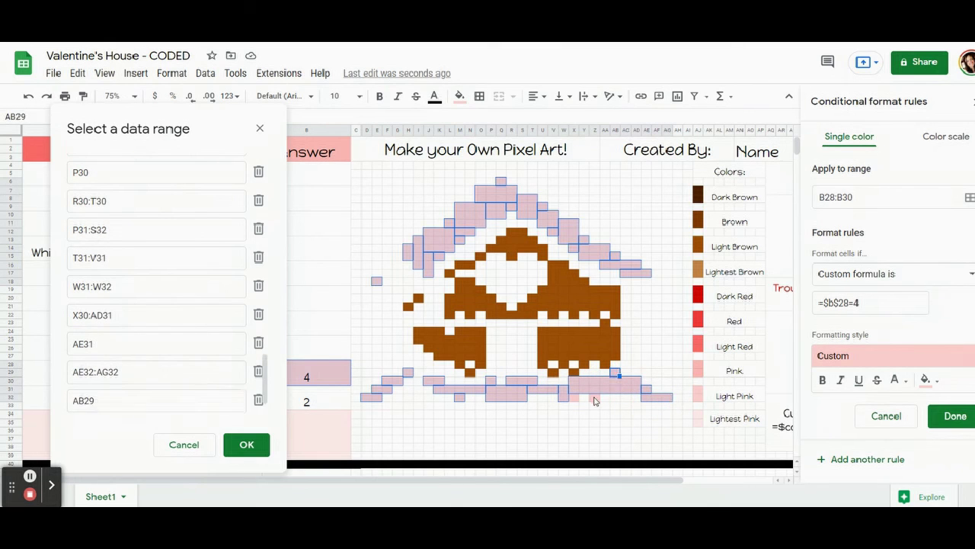
{"action": "left_click", "coordinate": [595, 397], "text": "ctrl"}
{"action": "left_click", "coordinate": [577, 397], "text": "ctrl"}
{"action": "left_click", "coordinate": [229, 452]}
{"action": "left_click", "coordinate": [955, 415]}
Clear the fill color of the light pink pixels and delete the 20/5 answer from B28:B30.
{"action": "left_click", "coordinate": [459, 96]}
{"action": "left_click", "coordinate": [494, 341]}
{"action": "left_click", "coordinate": [299, 378]}
{"action": "key", "text": "Delete"}
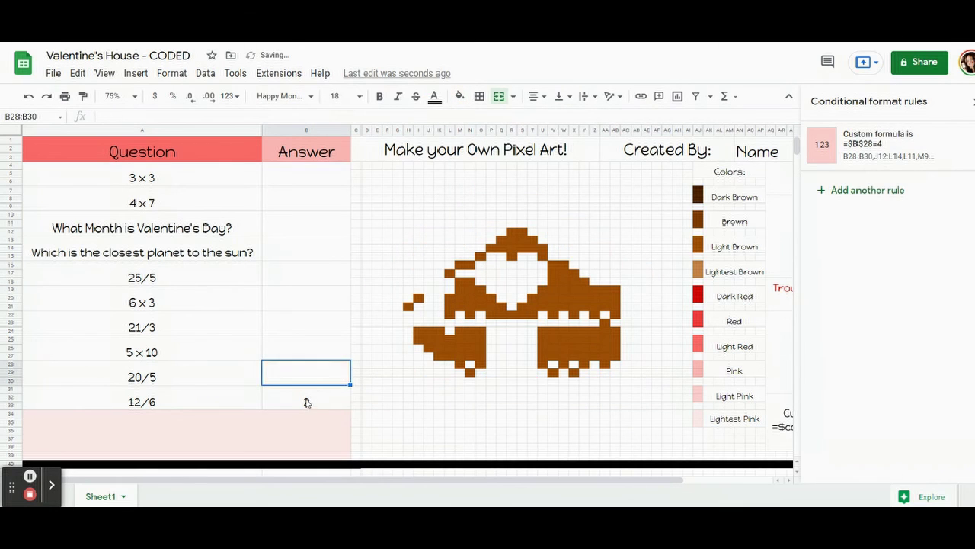
Create a rule on the 12/6 answer B31:B33 with the light brown fill and the custom formula =$b$31=2.
{"action": "left_click", "coordinate": [468, 354]}
{"action": "left_click", "coordinate": [459, 96]}
{"action": "left_click", "coordinate": [306, 402]}
{"action": "left_click", "coordinate": [860, 139]}
{"action": "left_click", "coordinate": [929, 345]}
{"action": "left_click", "coordinate": [803, 157]}
{"action": "left_click", "coordinate": [876, 275]}
{"action": "left_click", "coordinate": [844, 488]}
{"action": "left_click", "coordinate": [890, 303]}
{"action": "type", "text": "=$b$"}
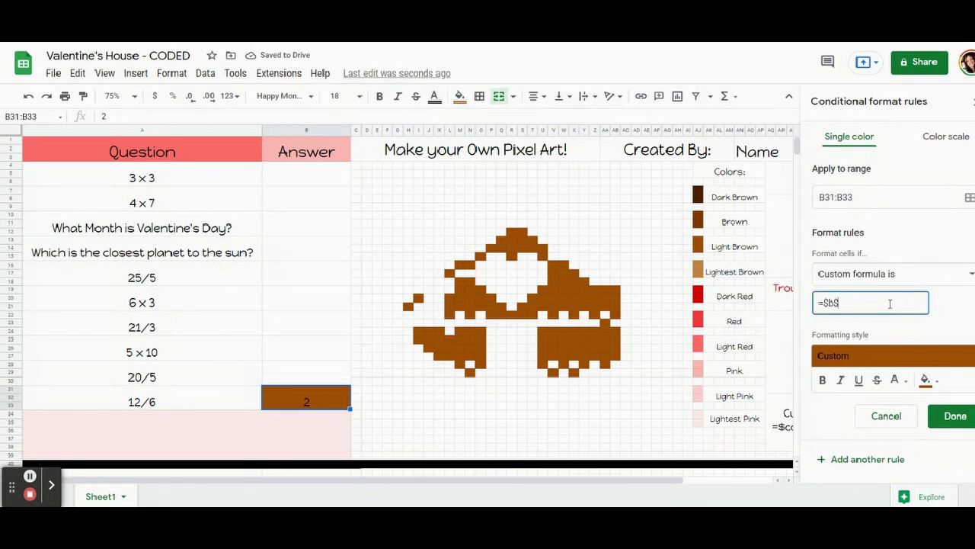
{"action": "type", "text": "31=2"}
Add the light brown pixels of the lower left wall, including K25:L27, J24:J26, I24:I25, I20 and H21, to the =$b$31=2 rule's range.
{"action": "left_click", "coordinate": [969, 196]}
{"action": "left_click_drag", "start_coordinate": [487, 205], "coordinate": [145, 116]}
{"action": "left_click_drag", "start_coordinate": [460, 331], "coordinate": [449, 363]}
{"action": "left_click", "coordinate": [480, 372], "text": "ctrl"}
{"action": "left_click", "coordinate": [471, 381], "text": "ctrl"}
{"action": "left_click", "coordinate": [459, 372], "text": "ctrl"}
{"action": "mouse_move", "coordinate": [429, 331]}
{"action": "left_mouse_down"}
{"action": "mouse_move", "coordinate": [429, 352]}
{"action": "mouse_move", "coordinate": [419, 341]}
{"action": "left_mouse_up"}
{"action": "left_click", "coordinate": [440, 331], "text": "ctrl"}
{"action": "left_click", "coordinate": [418, 298], "text": "ctrl"}
{"action": "left_click", "coordinate": [408, 308], "text": "ctrl"}
Add the light brown lower right wall U24:AB27 and the pixels hanging below it to the =$b$31=2 rule's range.
{"action": "left_click_drag", "start_coordinate": [542, 331], "coordinate": [613, 362]}
{"action": "left_click", "coordinate": [602, 372], "text": "ctrl"}
{"action": "left_click", "coordinate": [582, 371], "text": "ctrl"}
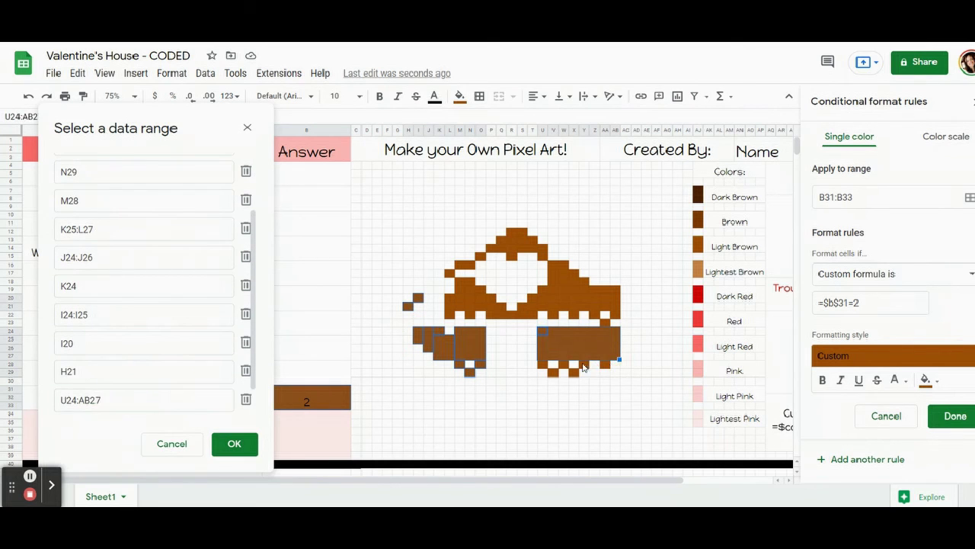
{"action": "left_click", "coordinate": [563, 372], "text": "ctrl"}
{"action": "left_click", "coordinate": [542, 372], "text": "ctrl"}
{"action": "left_click", "coordinate": [552, 381], "text": "ctrl"}
{"action": "left_click", "coordinate": [573, 372], "text": "ctrl"}
Add the light brown pixels between the middle trim in rows 22 and 23 to the =$b$31=2 rule's range.
{"action": "left_click", "coordinate": [613, 313], "text": "ctrl"}
{"action": "left_click", "coordinate": [603, 321], "text": "ctrl"}
{"action": "left_click", "coordinate": [593, 312], "text": "ctrl"}
{"action": "left_click", "coordinate": [573, 313], "text": "ctrl"}
{"action": "left_click", "coordinate": [552, 312], "text": "ctrl"}
{"action": "left_click_drag", "start_coordinate": [532, 312], "coordinate": [540, 253]}
{"action": "left_click", "coordinate": [471, 312], "text": "ctrl"}
{"action": "left_click", "coordinate": [451, 313], "text": "ctrl"}
Add the light brown pixels around the heart and along the gable, including R12:S12 and R15, to the =$b$31=2 rule's range.
{"action": "left_click", "coordinate": [502, 302], "text": "ctrl"}
{"action": "left_click", "coordinate": [480, 287], "text": "ctrl"}
{"action": "left_click", "coordinate": [451, 271], "text": "ctrl"}
{"action": "left_click", "coordinate": [480, 254], "text": "ctrl"}
{"action": "left_click", "coordinate": [490, 246], "text": "ctrl"}
{"action": "left_click", "coordinate": [510, 253], "text": "ctrl"}
Add the upper right wall pixels U19:AB21, T20:T21, S21, V16:W18, X17:X18 and Y18 to the =$b$31=2 rule's range and save the rule.
{"action": "left_click_drag", "start_coordinate": [618, 303], "coordinate": [532, 304]}
{"action": "left_click", "coordinate": [521, 304], "text": "ctrl"}
{"action": "left_click_drag", "start_coordinate": [550, 262], "coordinate": [560, 280]}
{"action": "left_click_drag", "start_coordinate": [570, 271], "coordinate": [572, 281]}
{"action": "left_click", "coordinate": [583, 282], "text": "ctrl"}
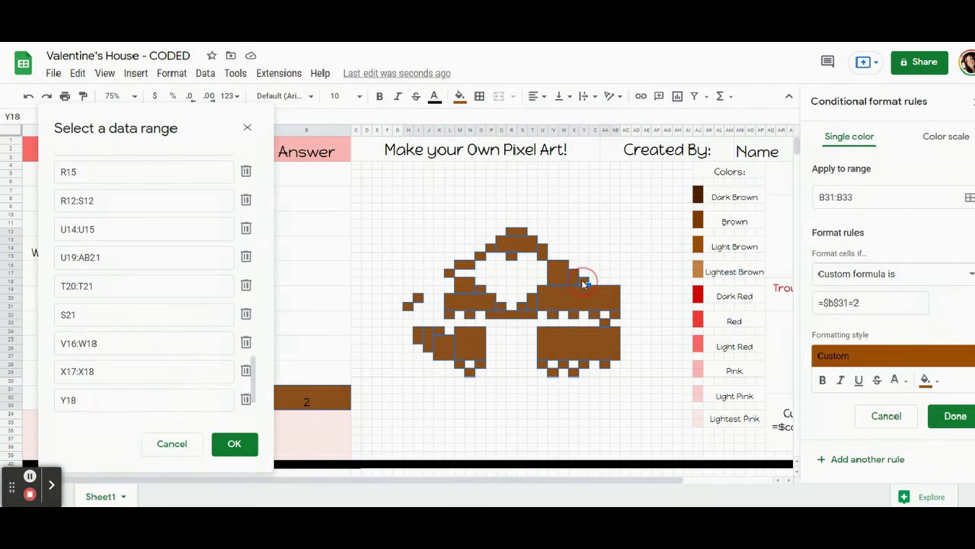
{"action": "left_click", "coordinate": [234, 444]}
{"action": "left_click", "coordinate": [955, 415]}
Clear the fill color of the light brown pixels and delete the 12/6 answer from B31:B33.
{"action": "left_click", "coordinate": [459, 96]}
{"action": "left_click", "coordinate": [535, 341]}
{"action": "left_click", "coordinate": [276, 391]}
{"action": "key", "text": "Delete"}
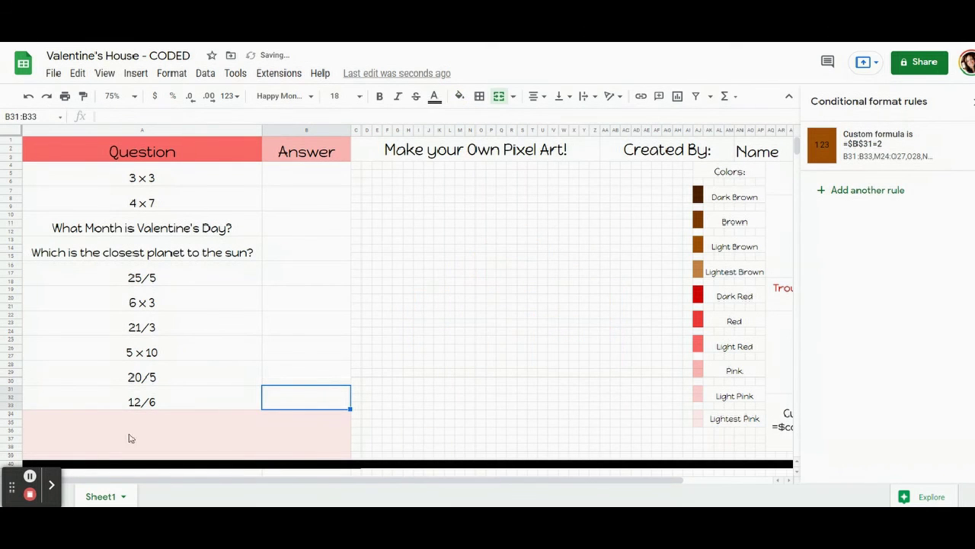
{"action": "left_click", "coordinate": [31, 478]}
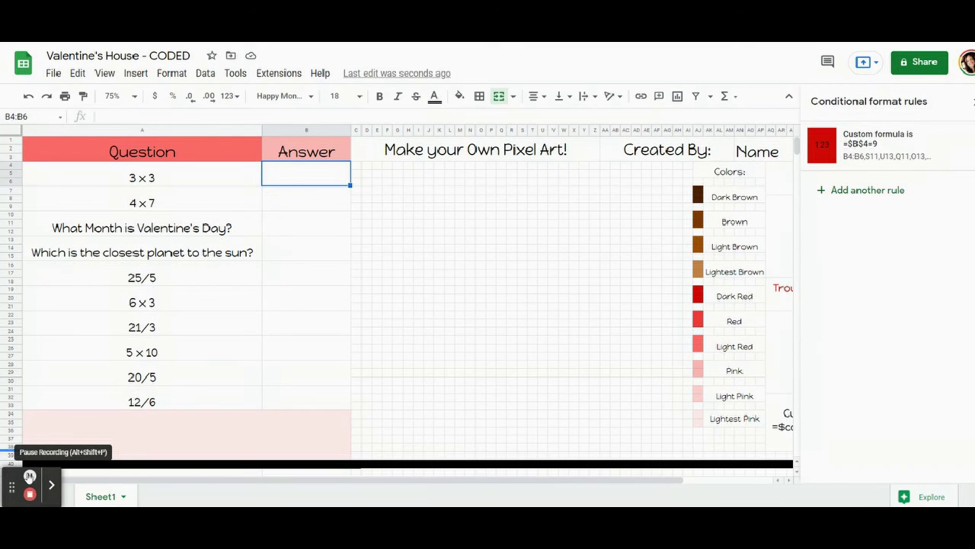
Review the conditional format rule on each answer cell from the Valentine's Day question down to 12/6, and close the rules pane.
{"action": "left_click", "coordinate": [308, 228]}
{"action": "left_click", "coordinate": [308, 252]}
{"action": "left_click", "coordinate": [306, 277]}
{"action": "left_click", "coordinate": [306, 303]}
{"action": "left_click", "coordinate": [308, 329]}
{"action": "left_click", "coordinate": [303, 352]}
{"action": "left_click", "coordinate": [320, 376]}
{"action": "left_click", "coordinate": [320, 402]}
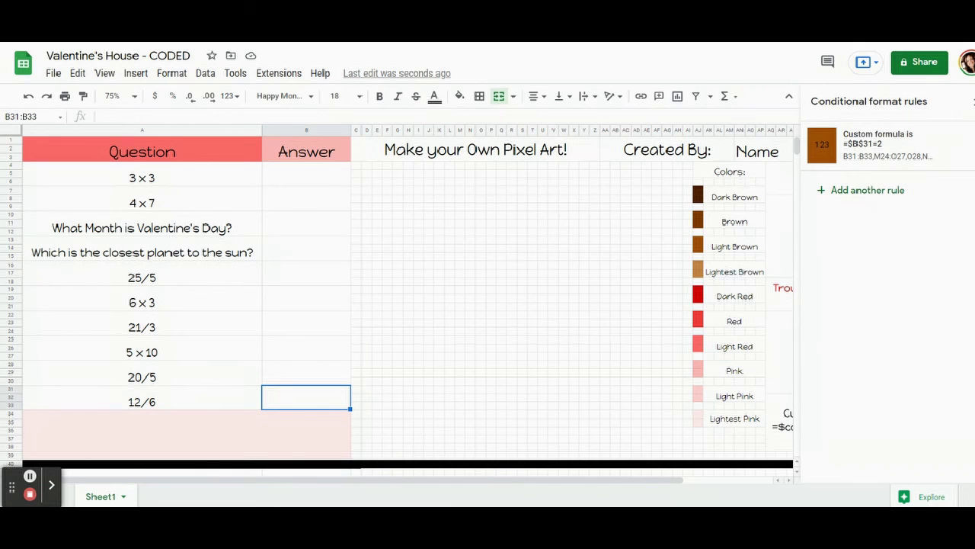
{"action": "left_click", "coordinate": [972, 102]}
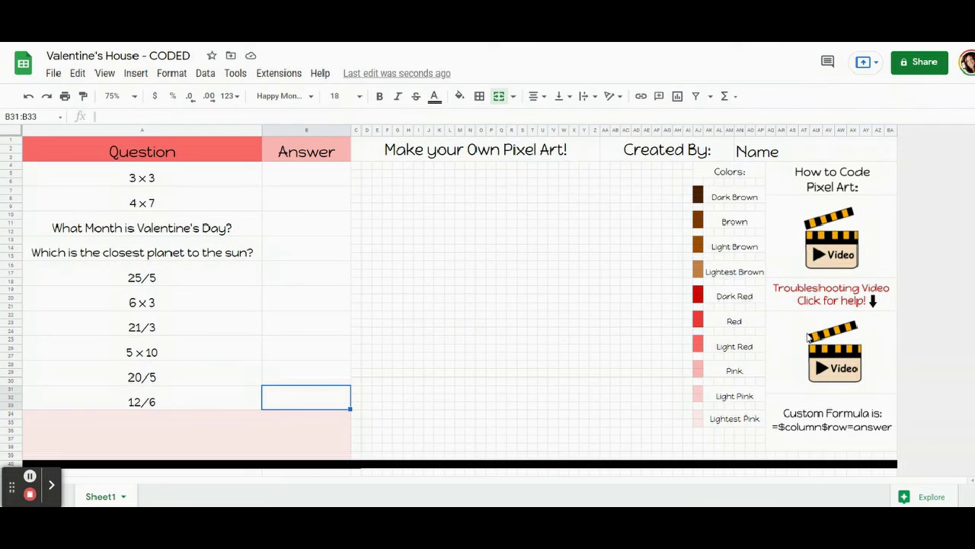
Test the worksheet by answering the first four questions with 9, 28, February and Mercury.
{"action": "left_click", "coordinate": [289, 182]}
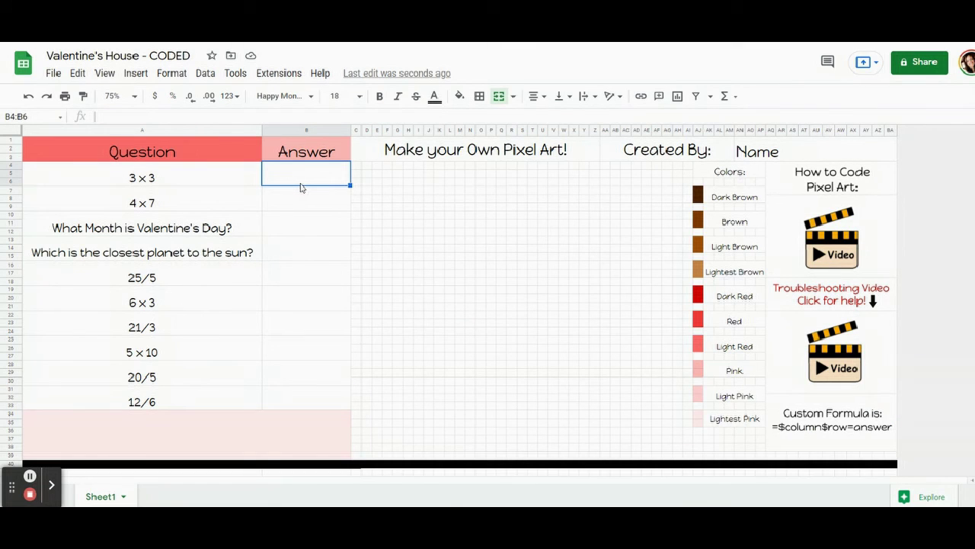
{"action": "type", "text": "9"}
{"action": "key", "text": "Return"}
{"action": "type", "text": "28"}
{"action": "key", "text": "Return"}
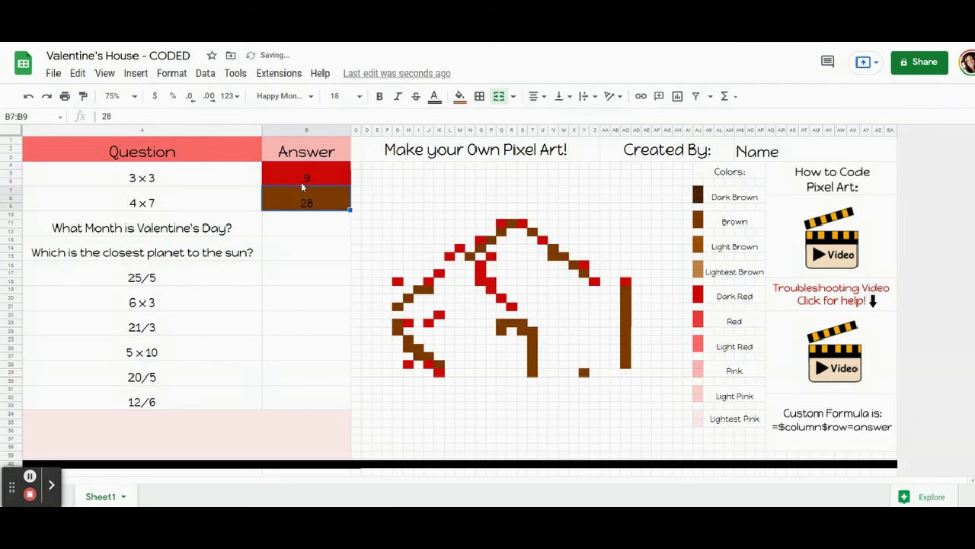
{"action": "type", "text": "February"}
{"action": "key", "text": "Return"}
{"action": "key", "text": "Return"}
{"action": "type", "text": "Mercury"}
{"action": "key", "text": "Return"}
Answer the remaining questions from 25/5 to 12/6 with 5, 18, 7, 50, 4 and 2.
{"action": "type", "text": "5"}
{"action": "key", "text": "Return"}
{"action": "type", "text": "18"}
{"action": "key", "text": "Return"}
{"action": "type", "text": "7"}
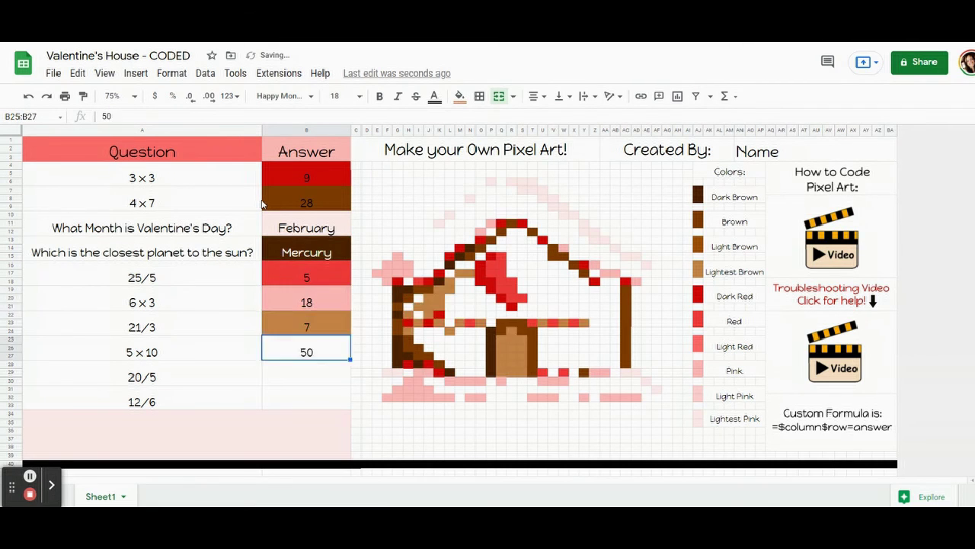
{"action": "key", "text": "Return"}
{"action": "type", "text": "50"}
{"action": "key", "text": "Return"}
{"action": "type", "text": "4"}
{"action": "key", "text": "Return"}
{"action": "type", "text": "2"}
{"action": "key", "text": "Return"}
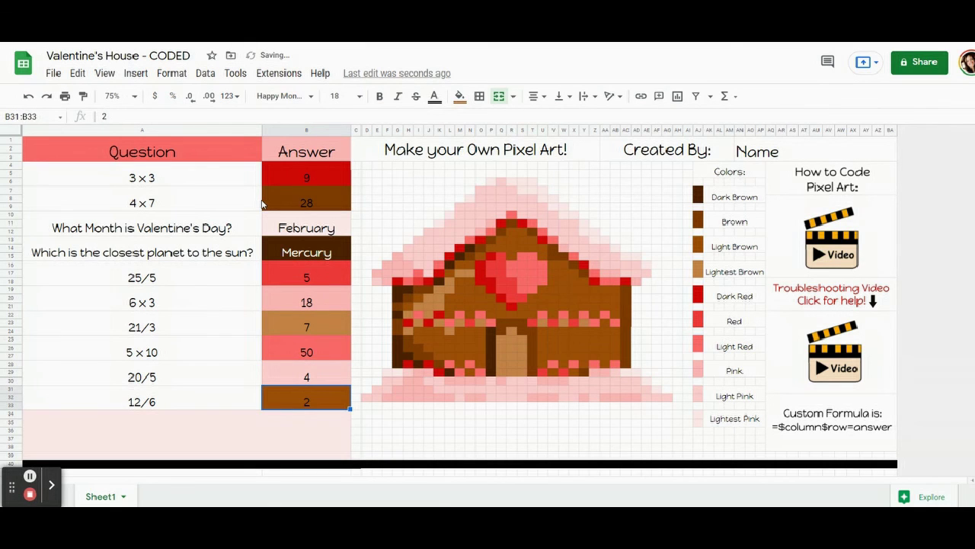